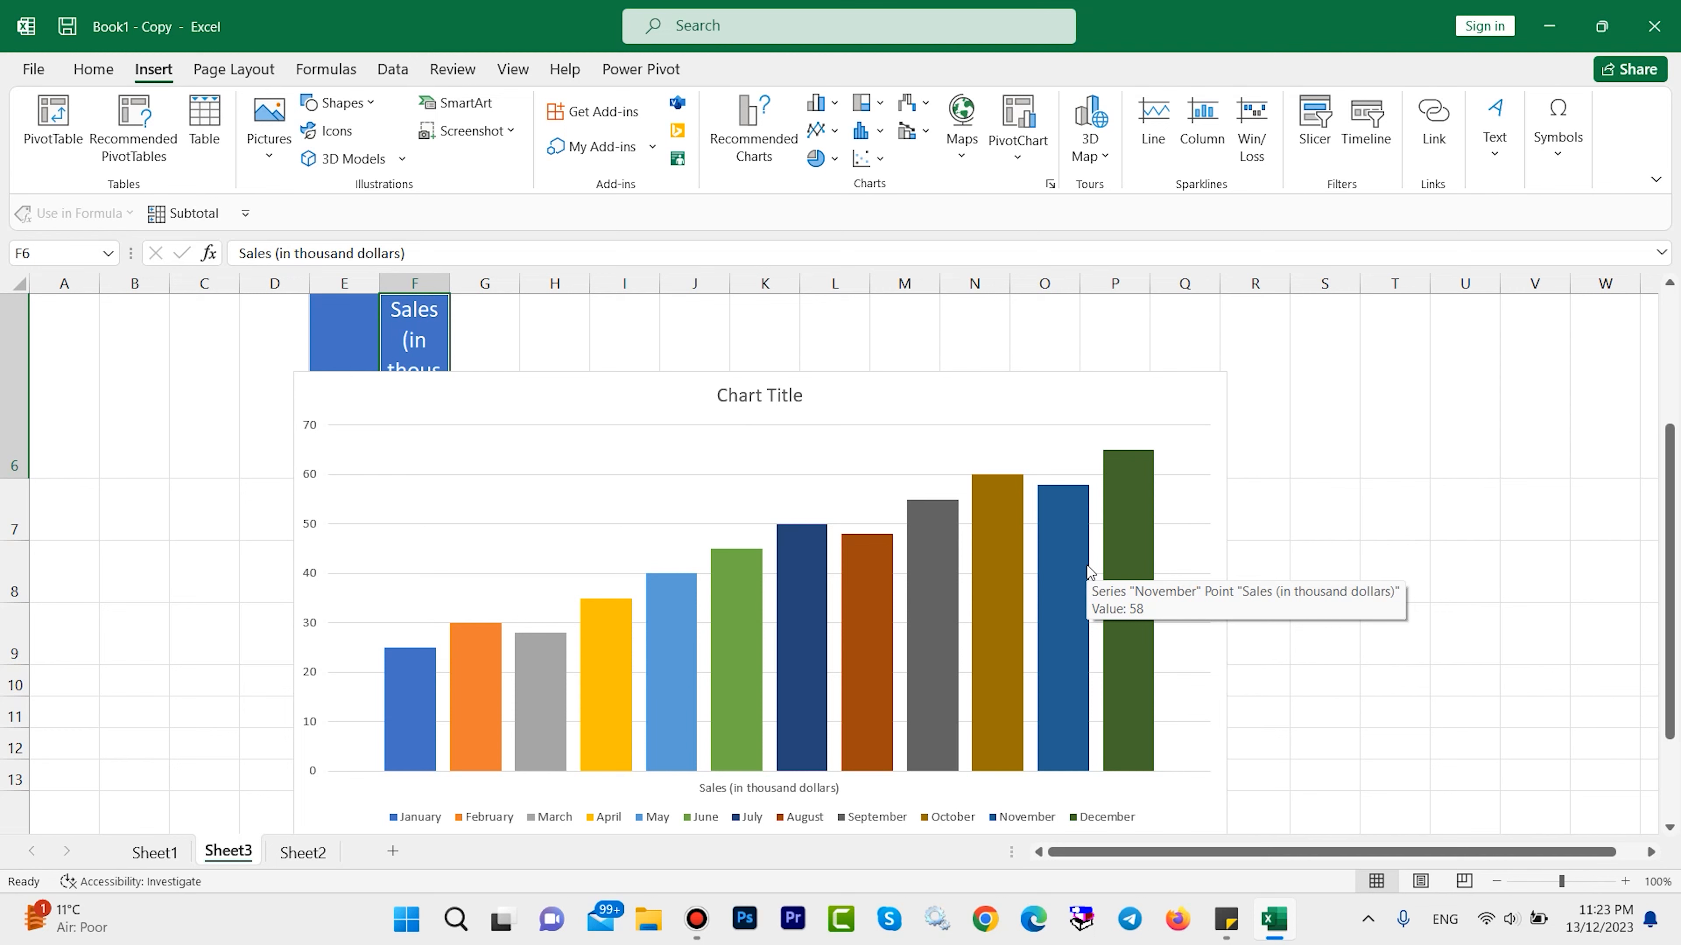
# Open Sheet1 and examine the Month and Sales (in thousand dollars) entries from January to December.
pyautogui.click(156, 852)
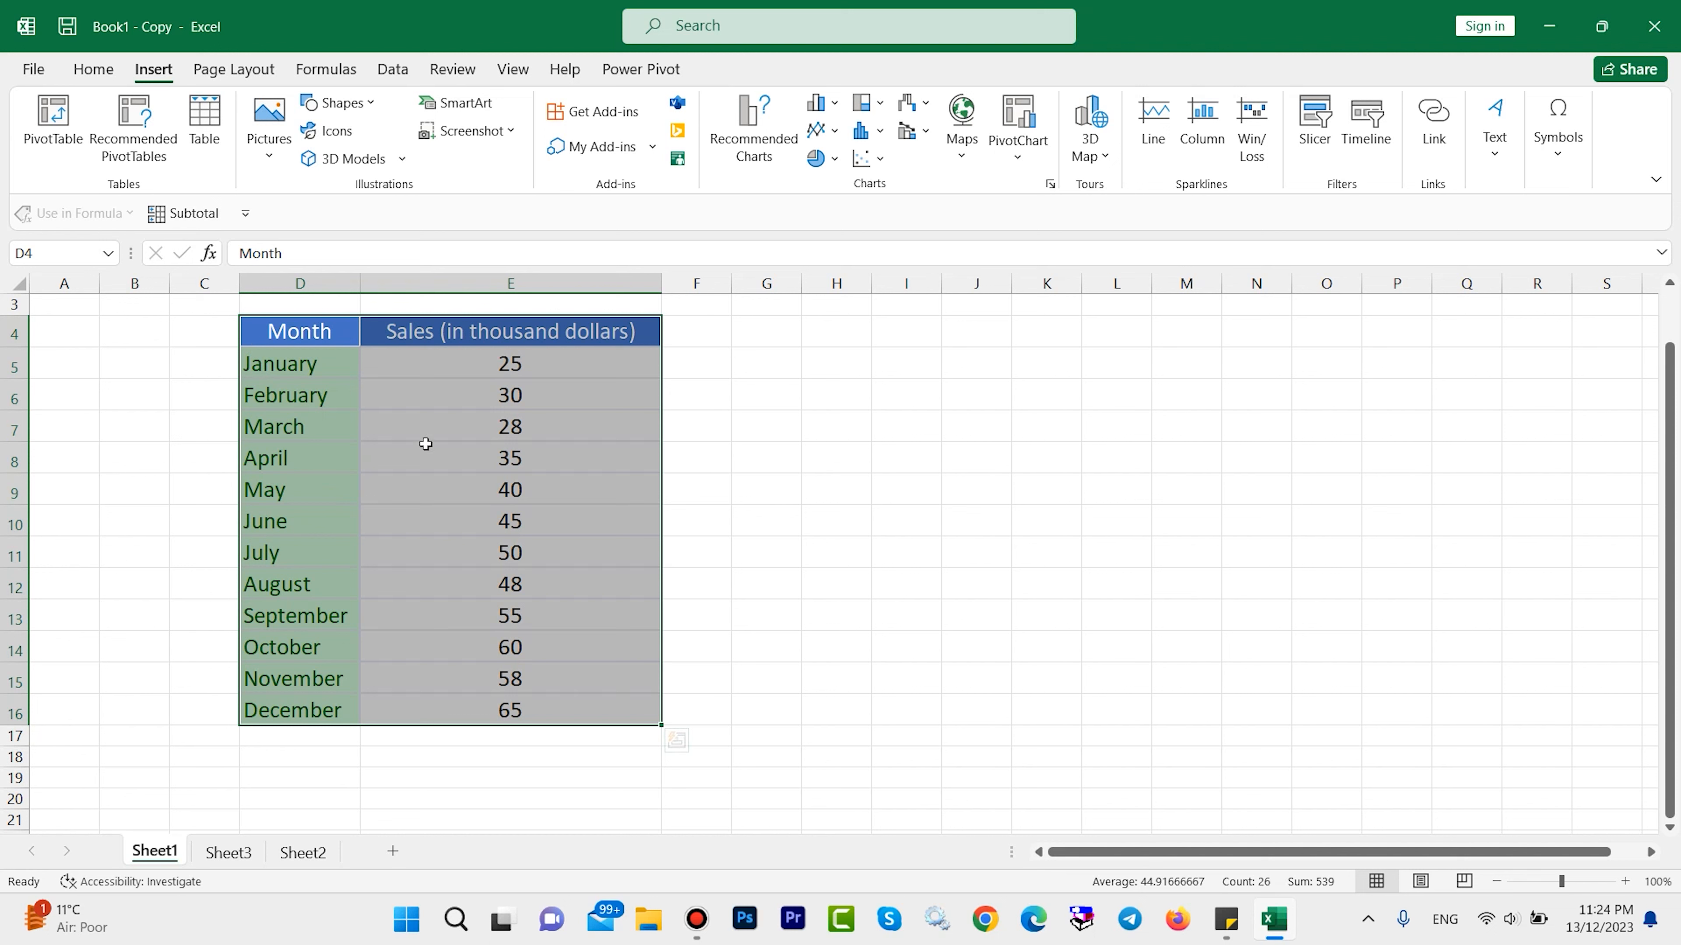
pyautogui.click(319, 331)
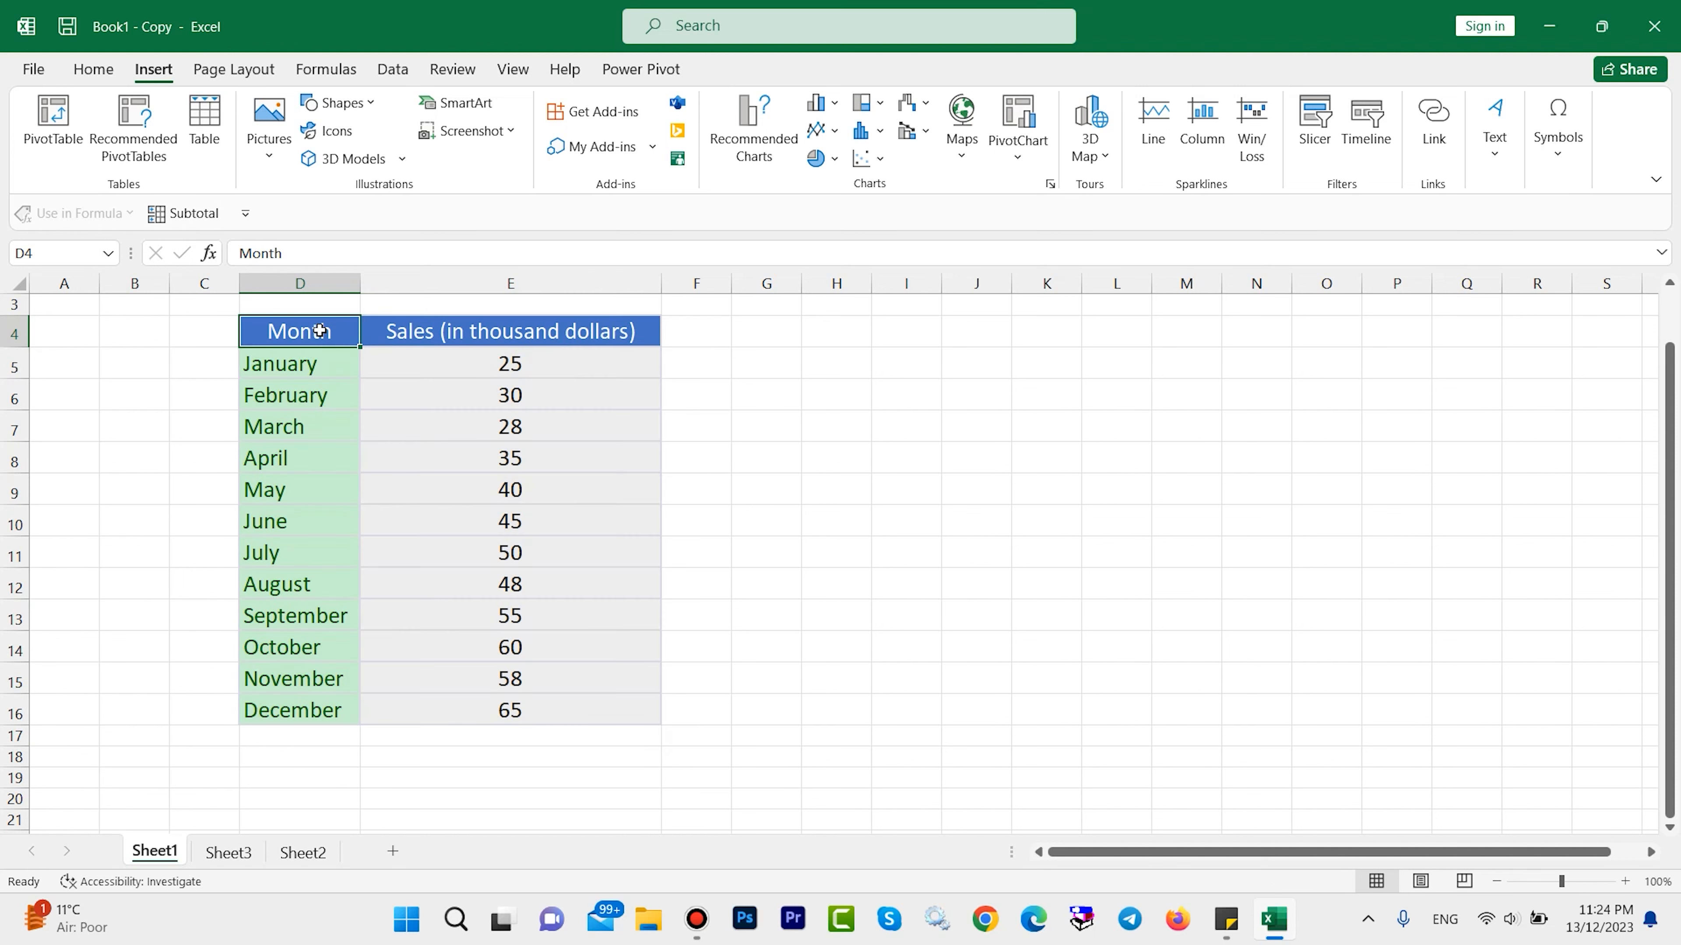
pyautogui.doubleClick(313, 361)
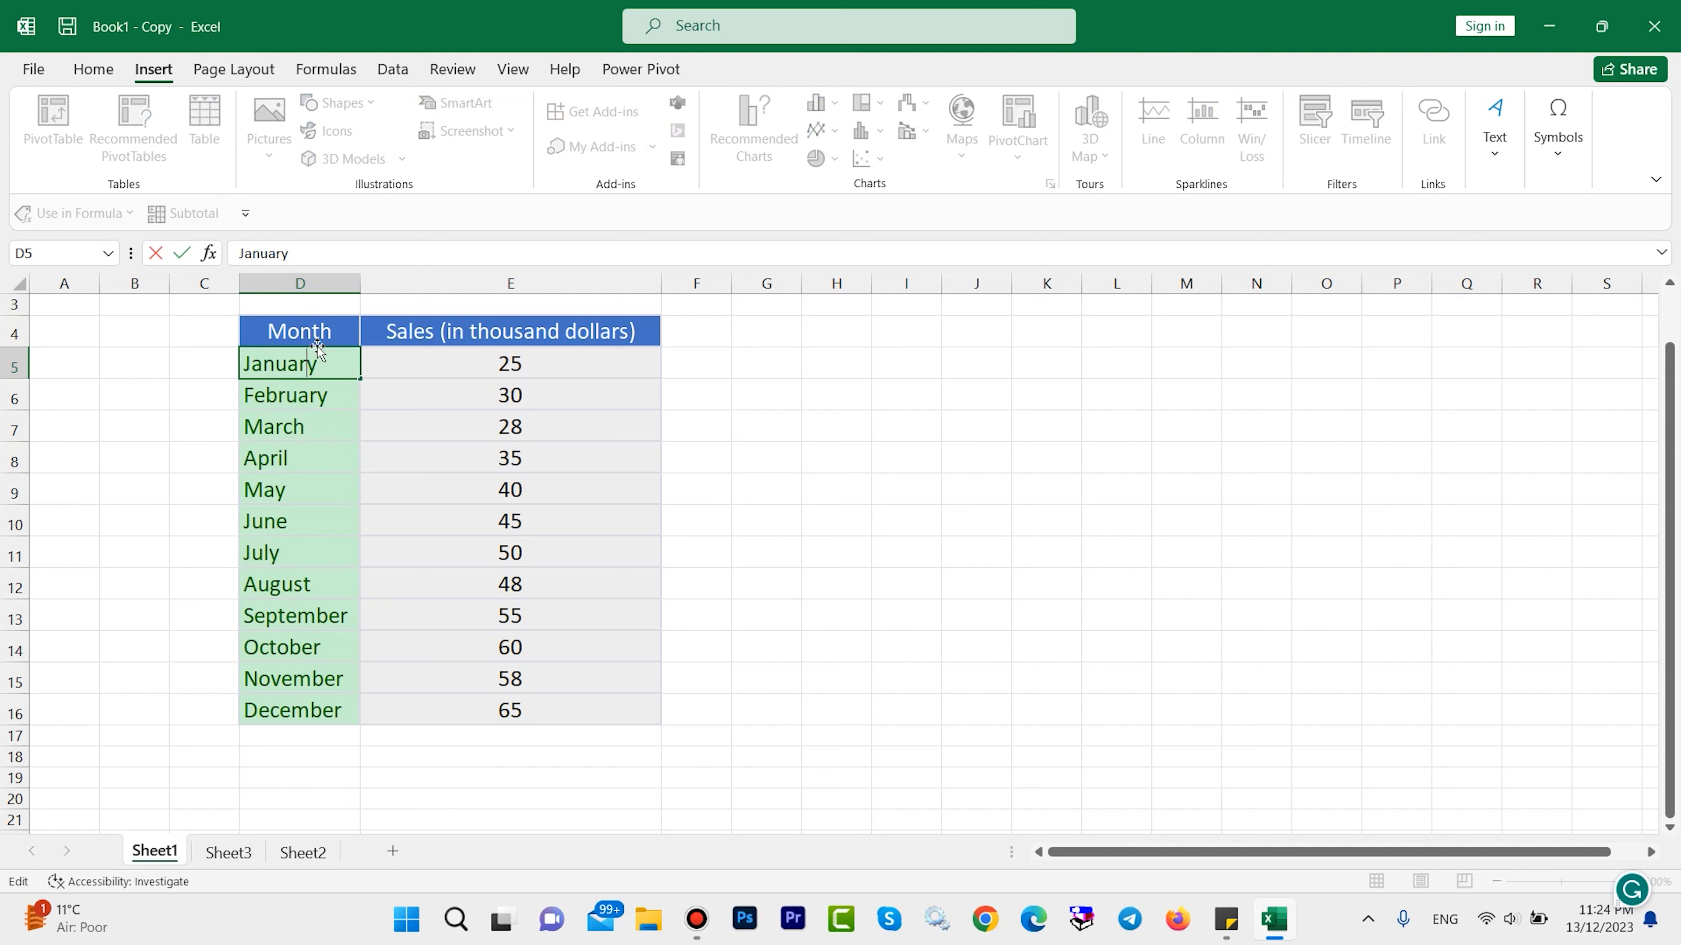
pyautogui.click(345, 701)
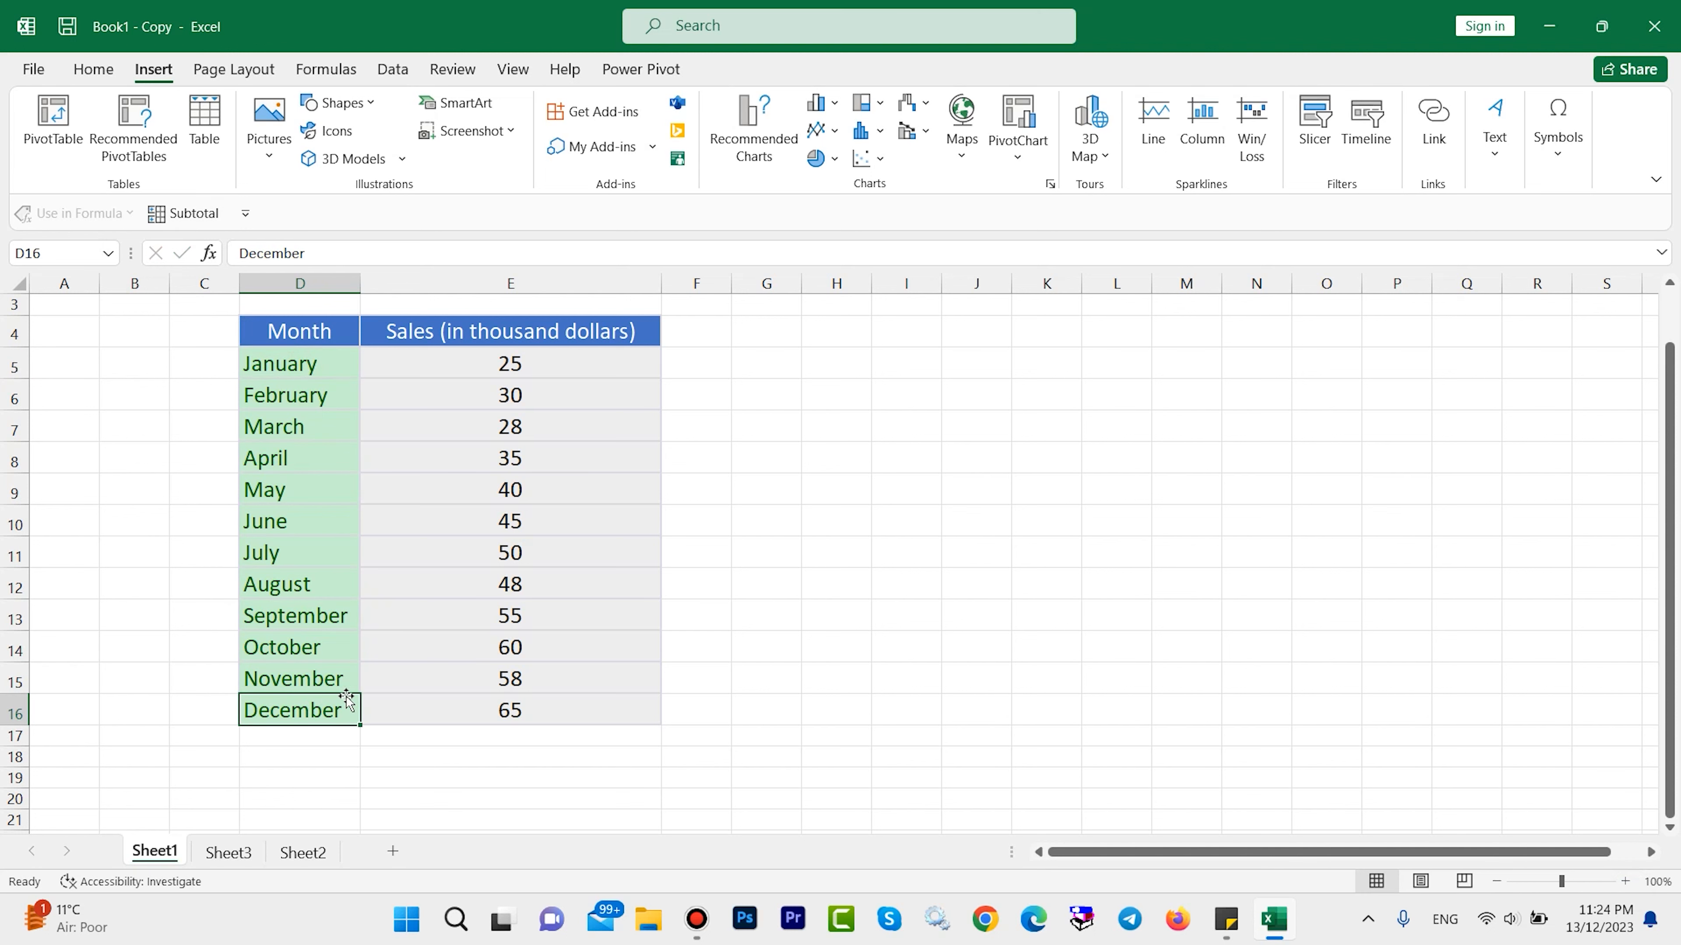
pyautogui.click(488, 365)
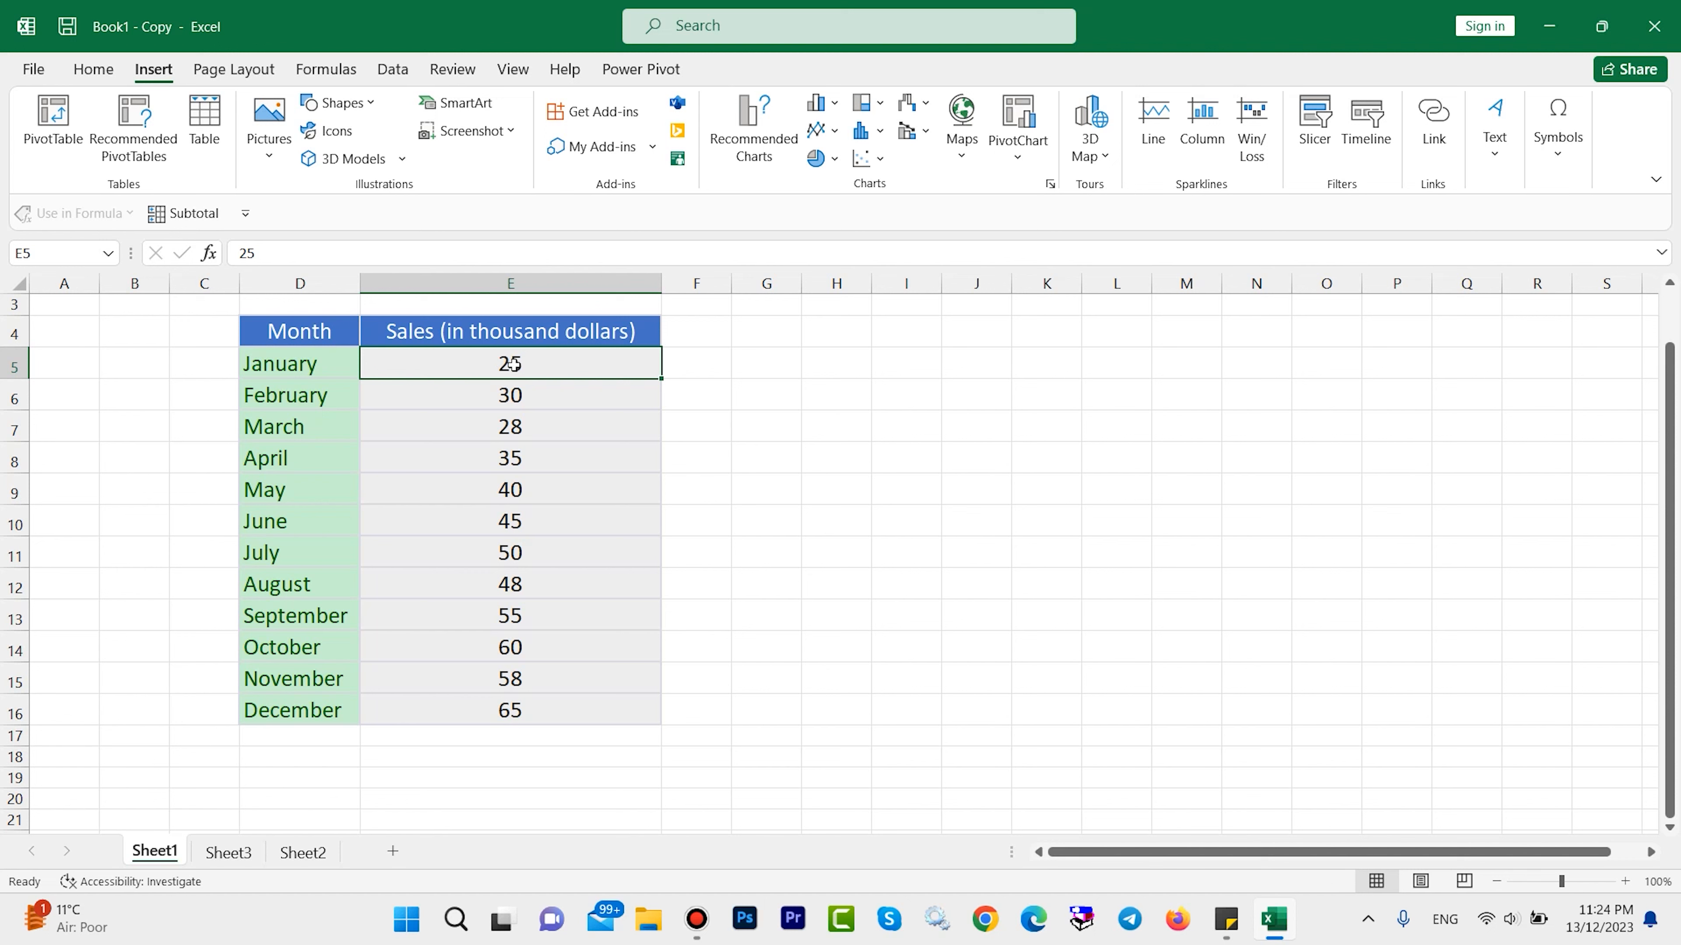
pyautogui.click(513, 394)
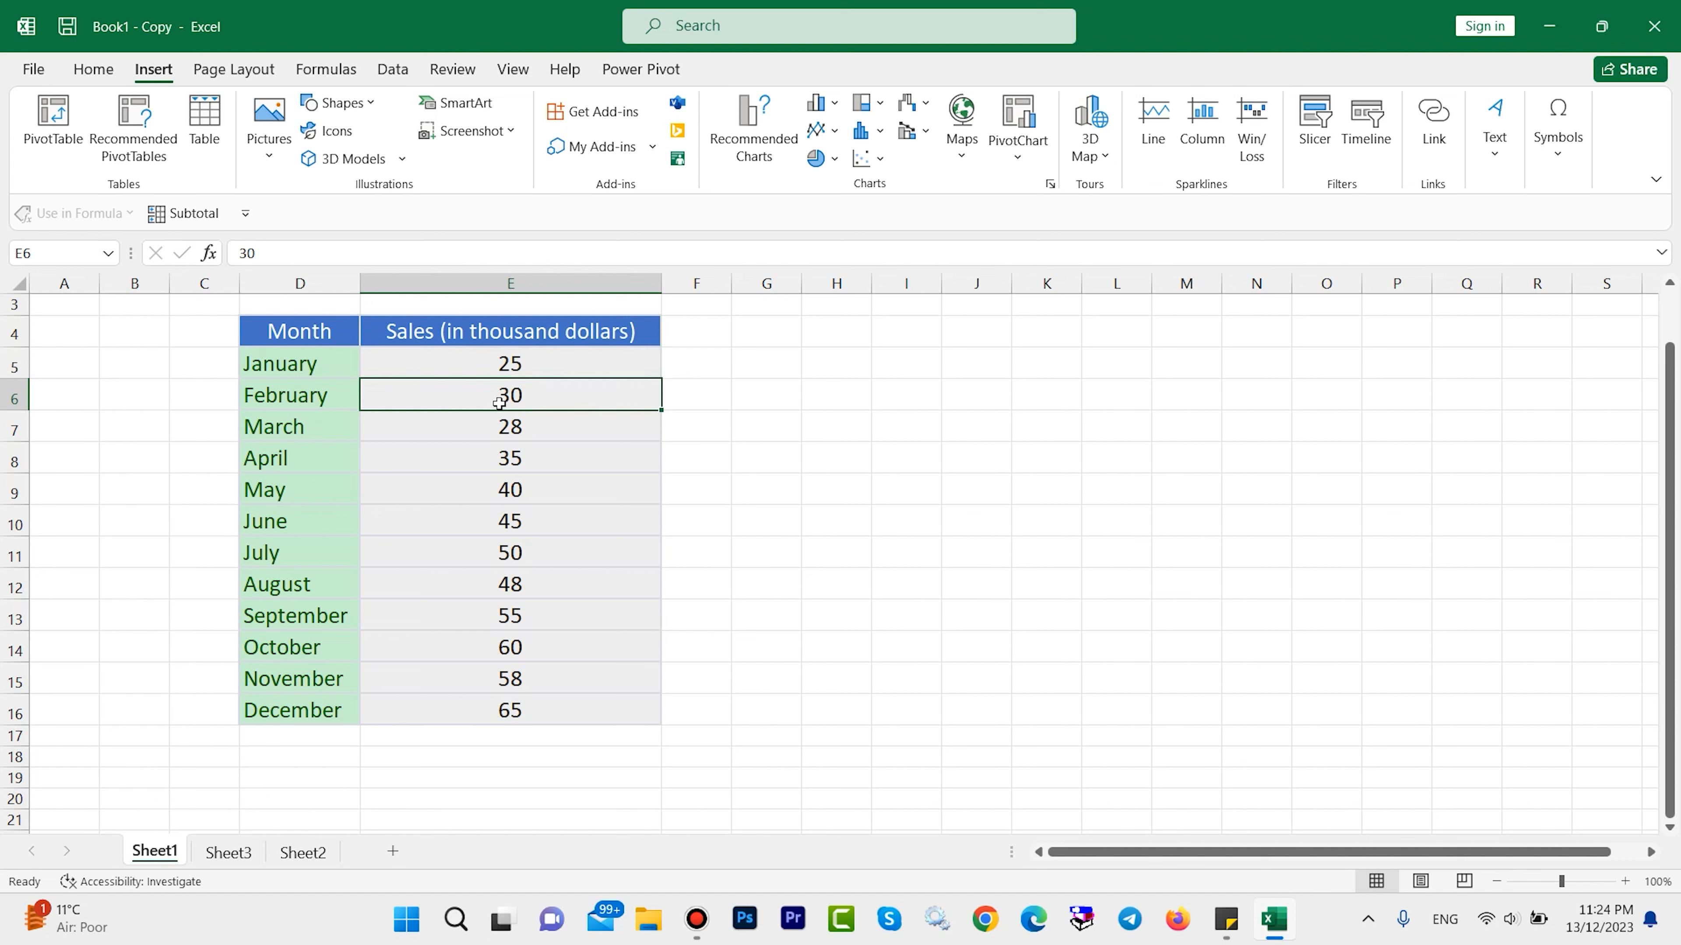
pyautogui.click(510, 431)
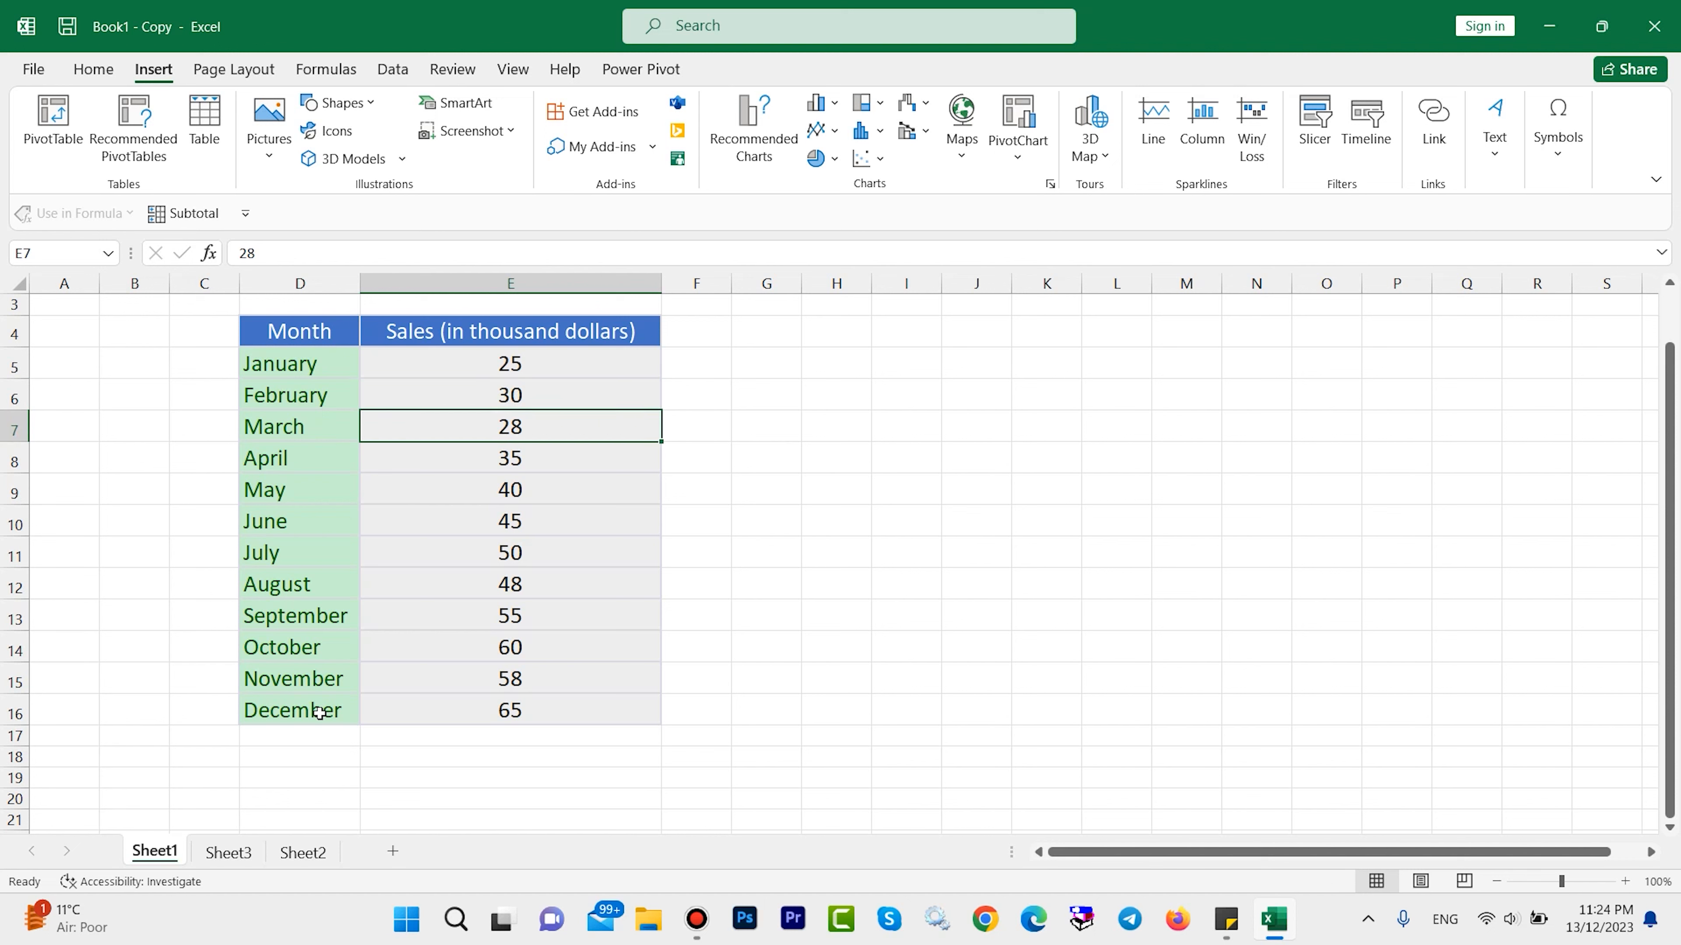
pyautogui.press('Down')
pyautogui.click(509, 715)
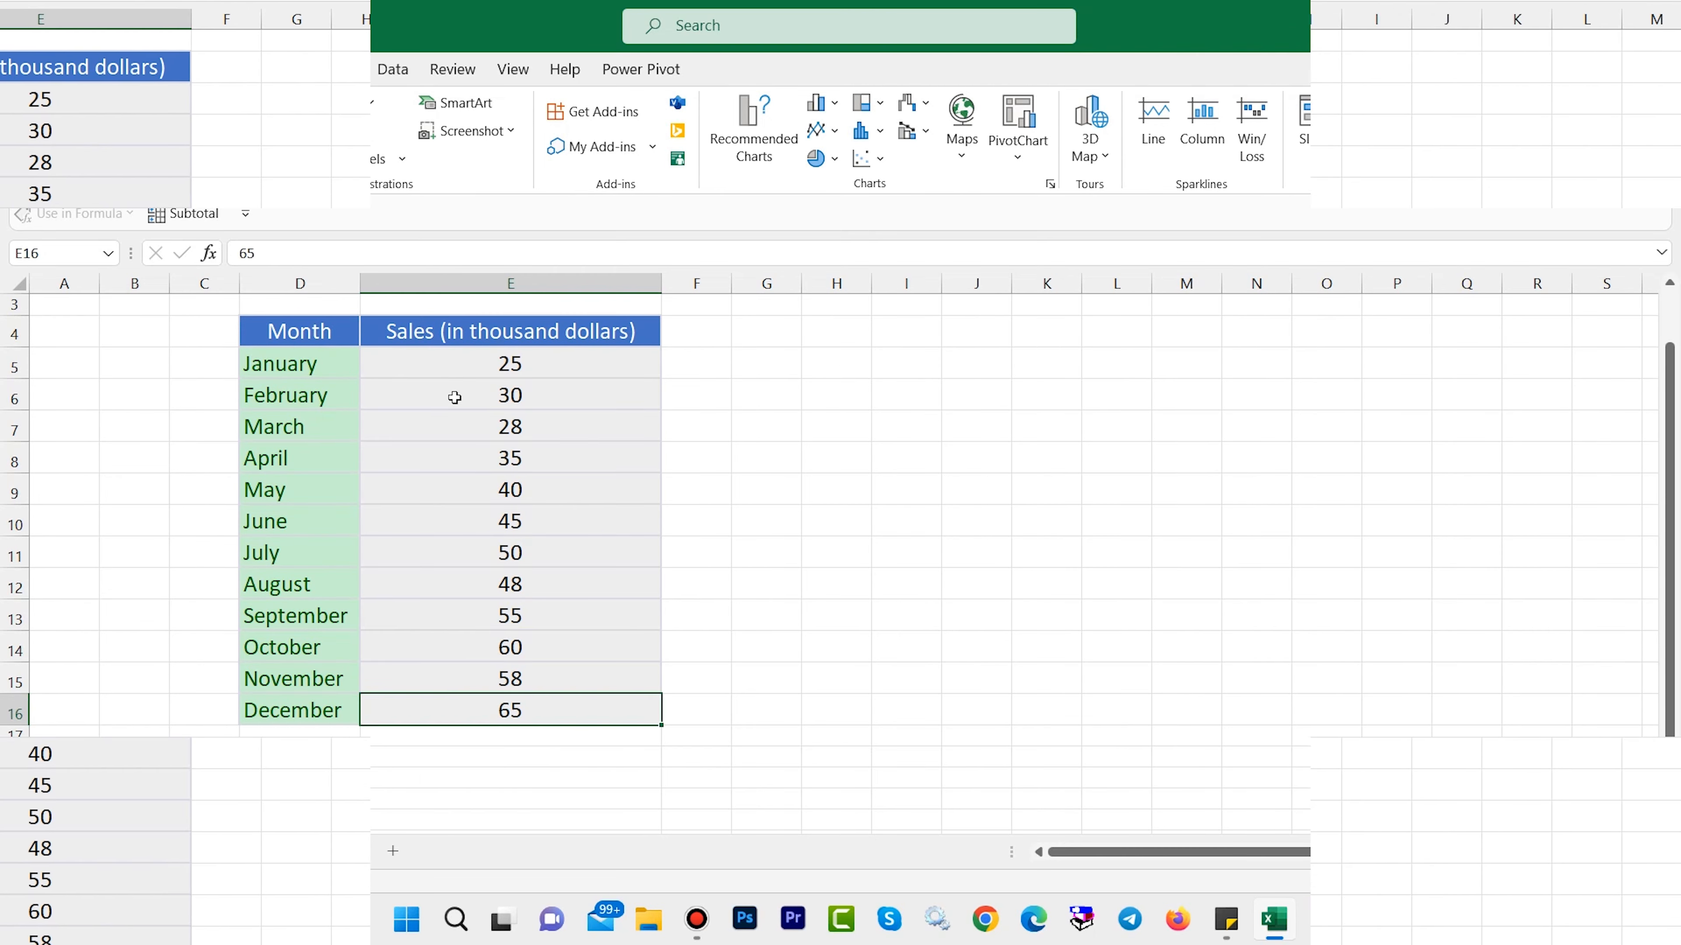
# Insert the recommended Line chart from the monthly sales table.
pyautogui.click(453, 397)
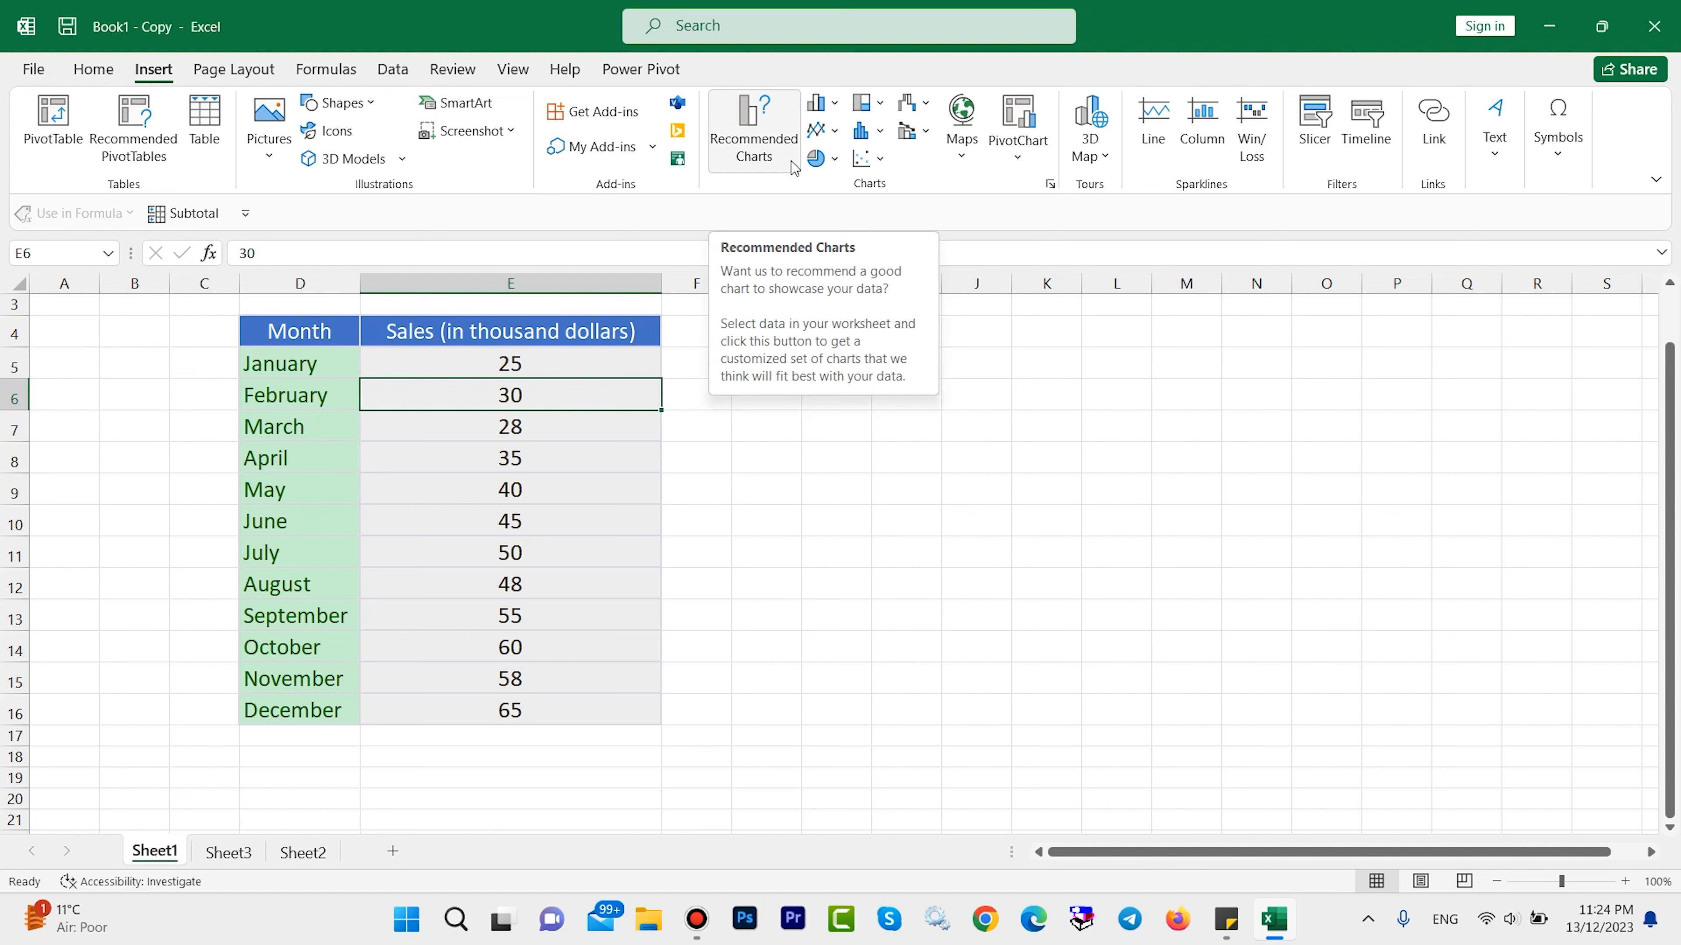
pyautogui.click(753, 140)
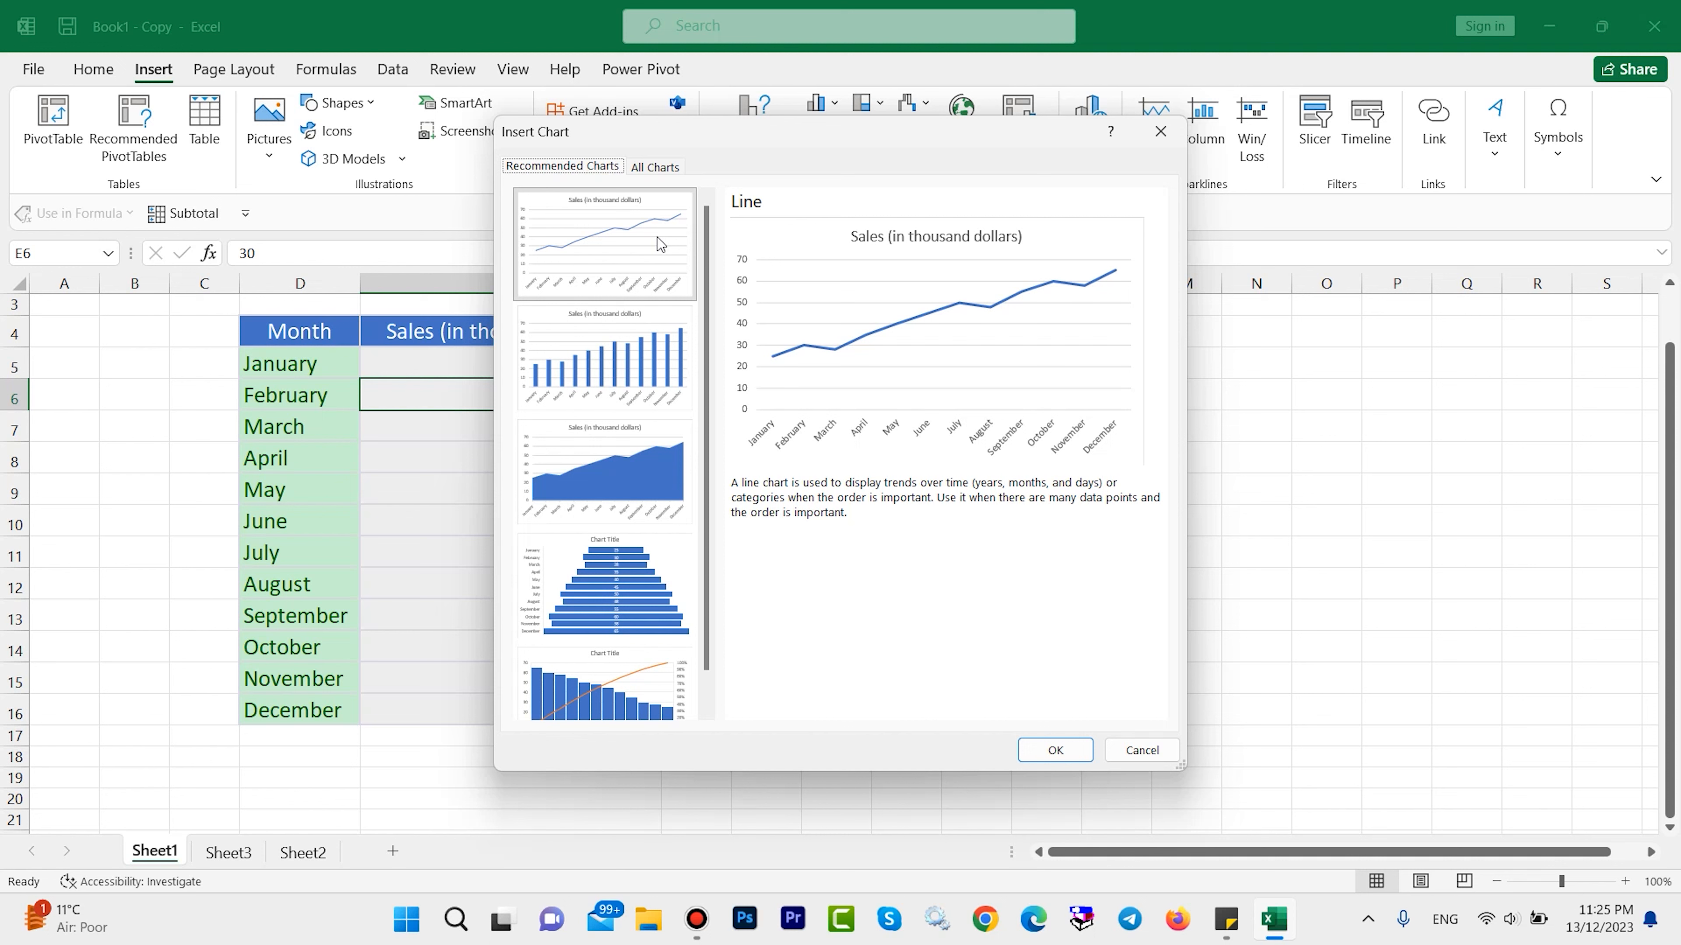
pyautogui.moveTo(709, 367); pyautogui.dragTo(710, 480)
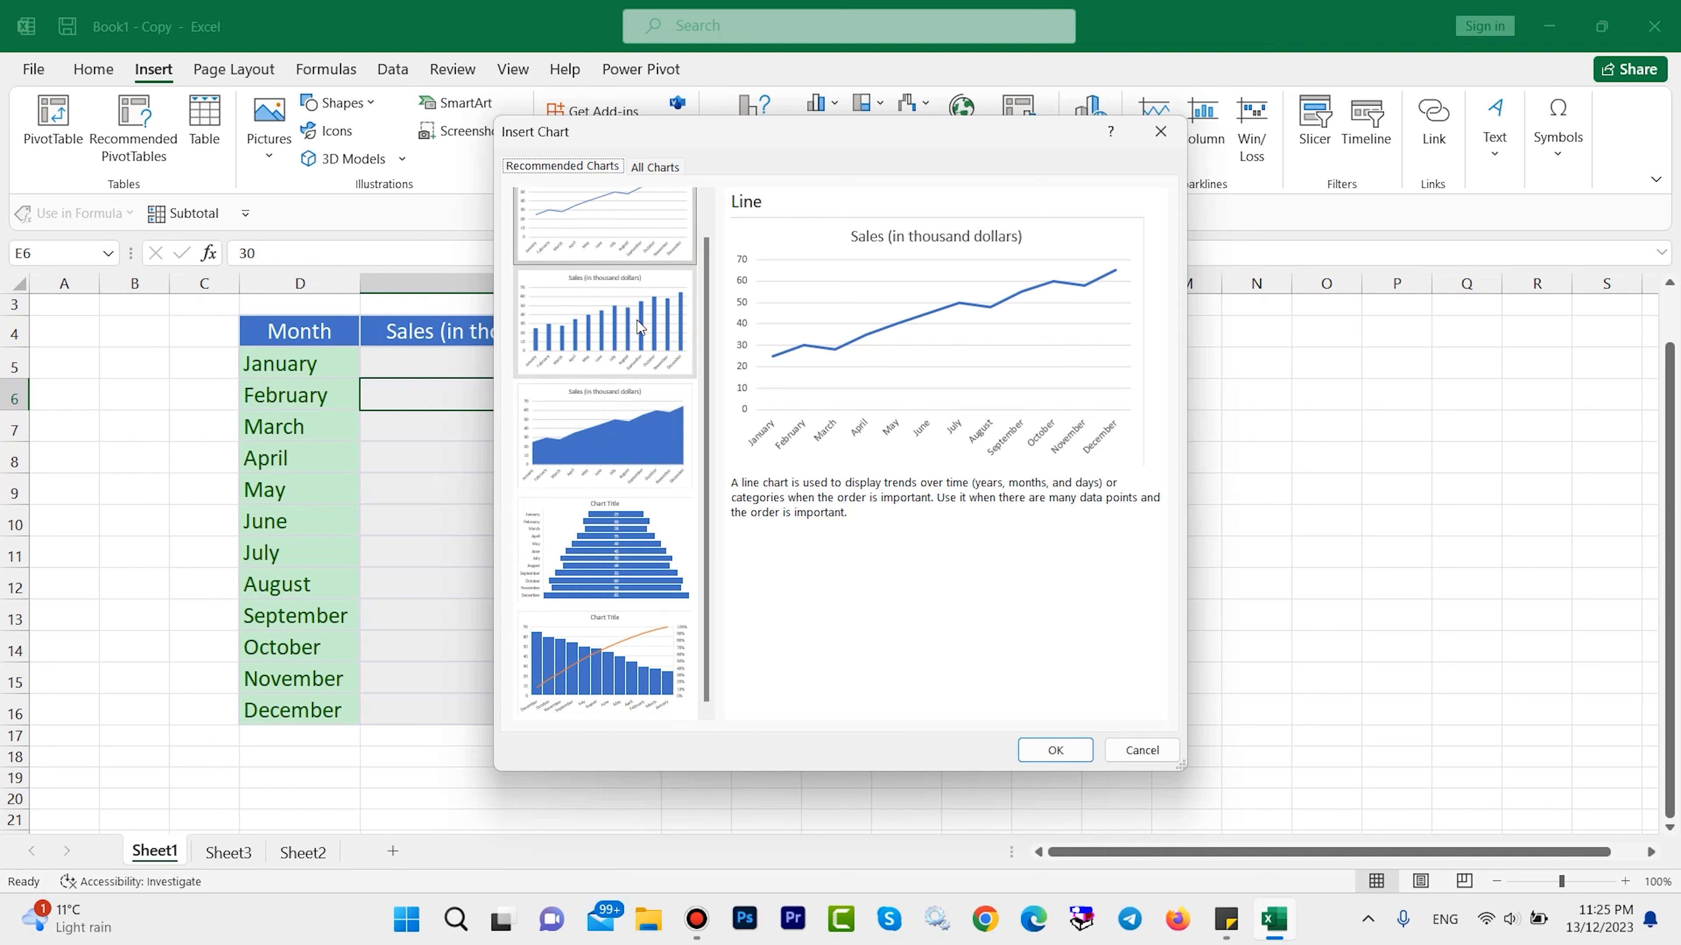
pyautogui.scroll(1, 636, 317)
pyautogui.click(626, 283)
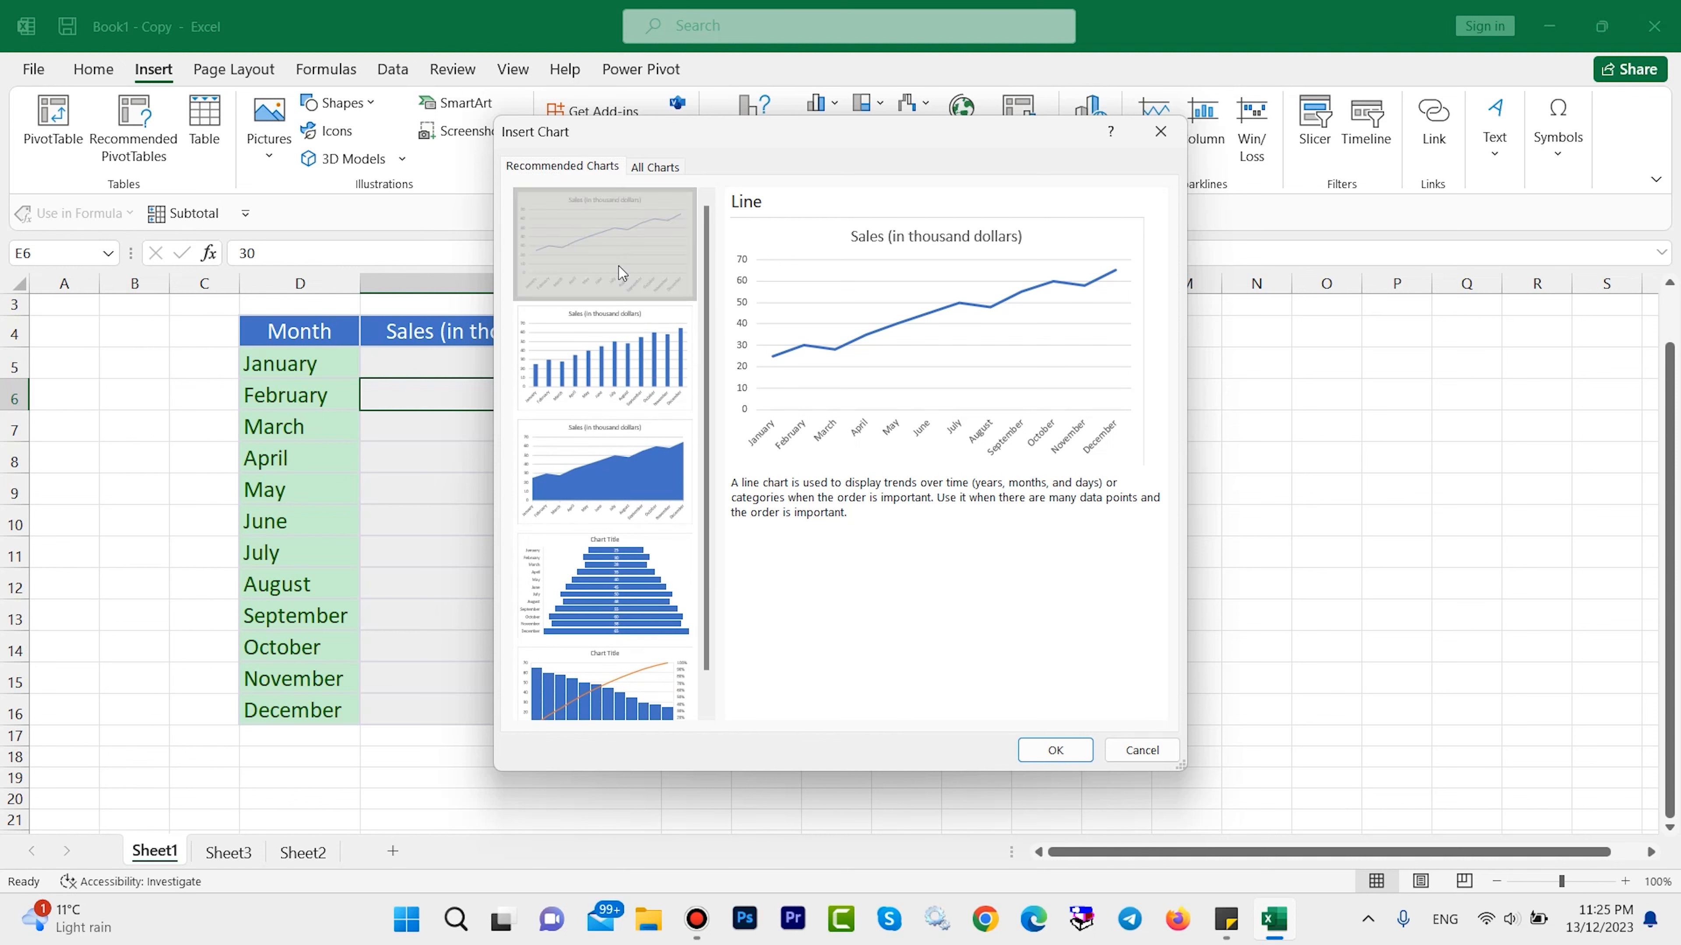
pyautogui.click(1056, 750)
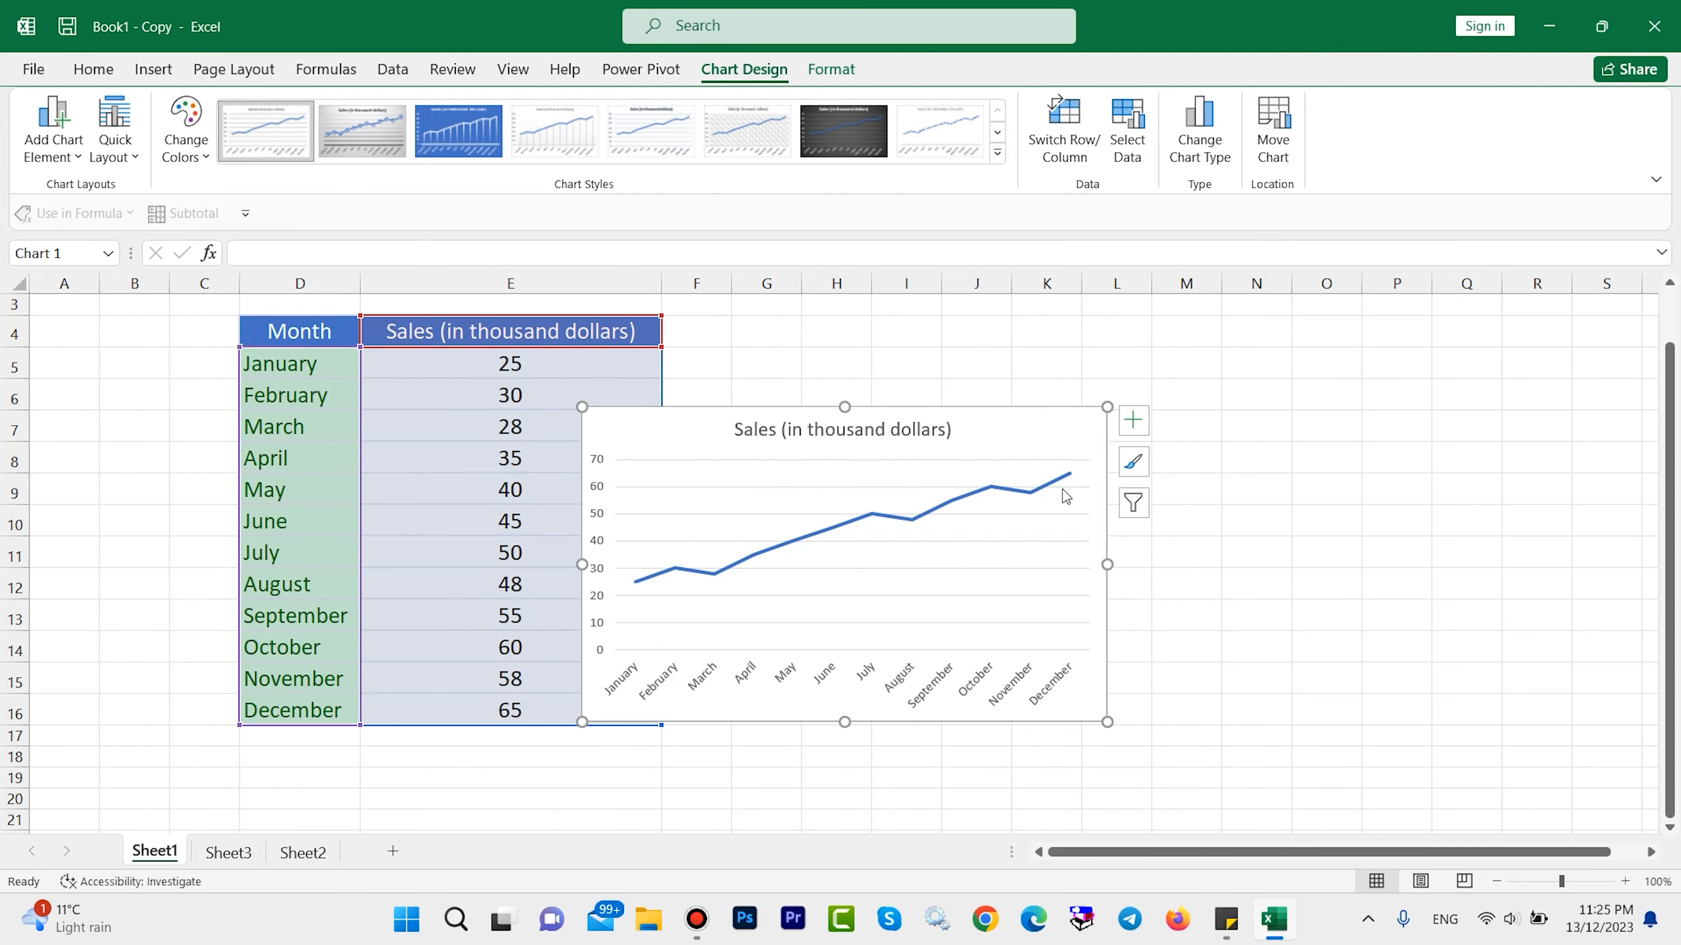
# Change the sales chart to the recommended Stacked Area type and move it slightly up and to the right.
pyautogui.click(153, 68)
pyautogui.click(742, 137)
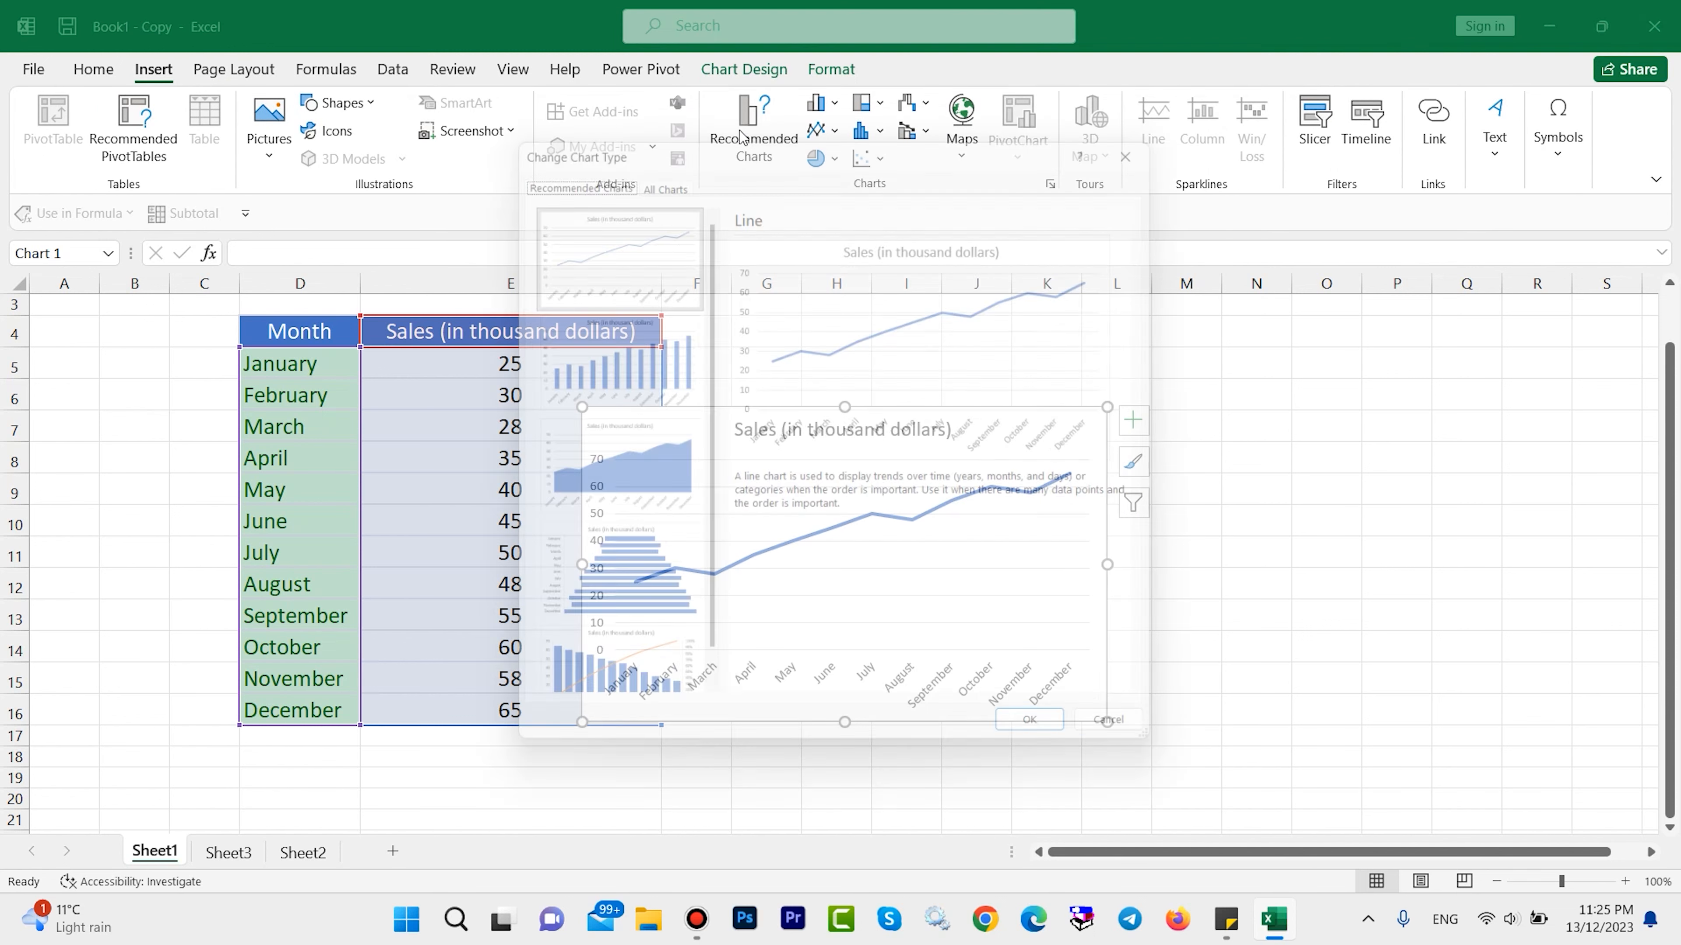
pyautogui.moveTo(739, 129); pyautogui.dragTo(763, 75)
pyautogui.click(674, 401)
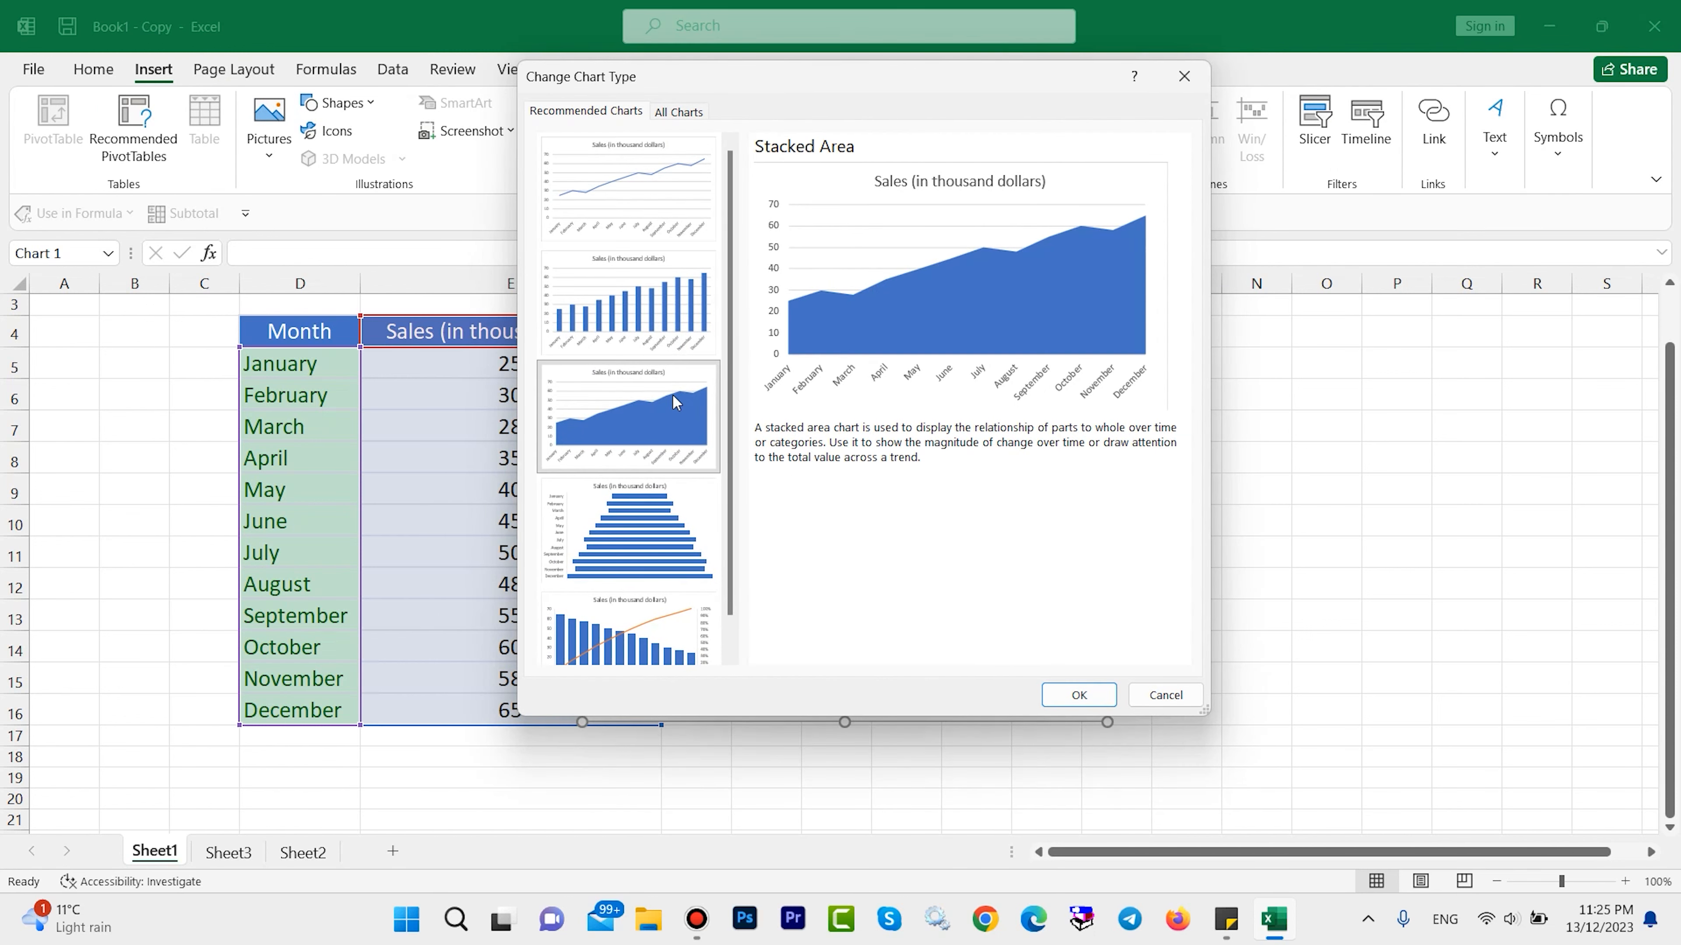
pyautogui.click(647, 494)
pyautogui.click(650, 652)
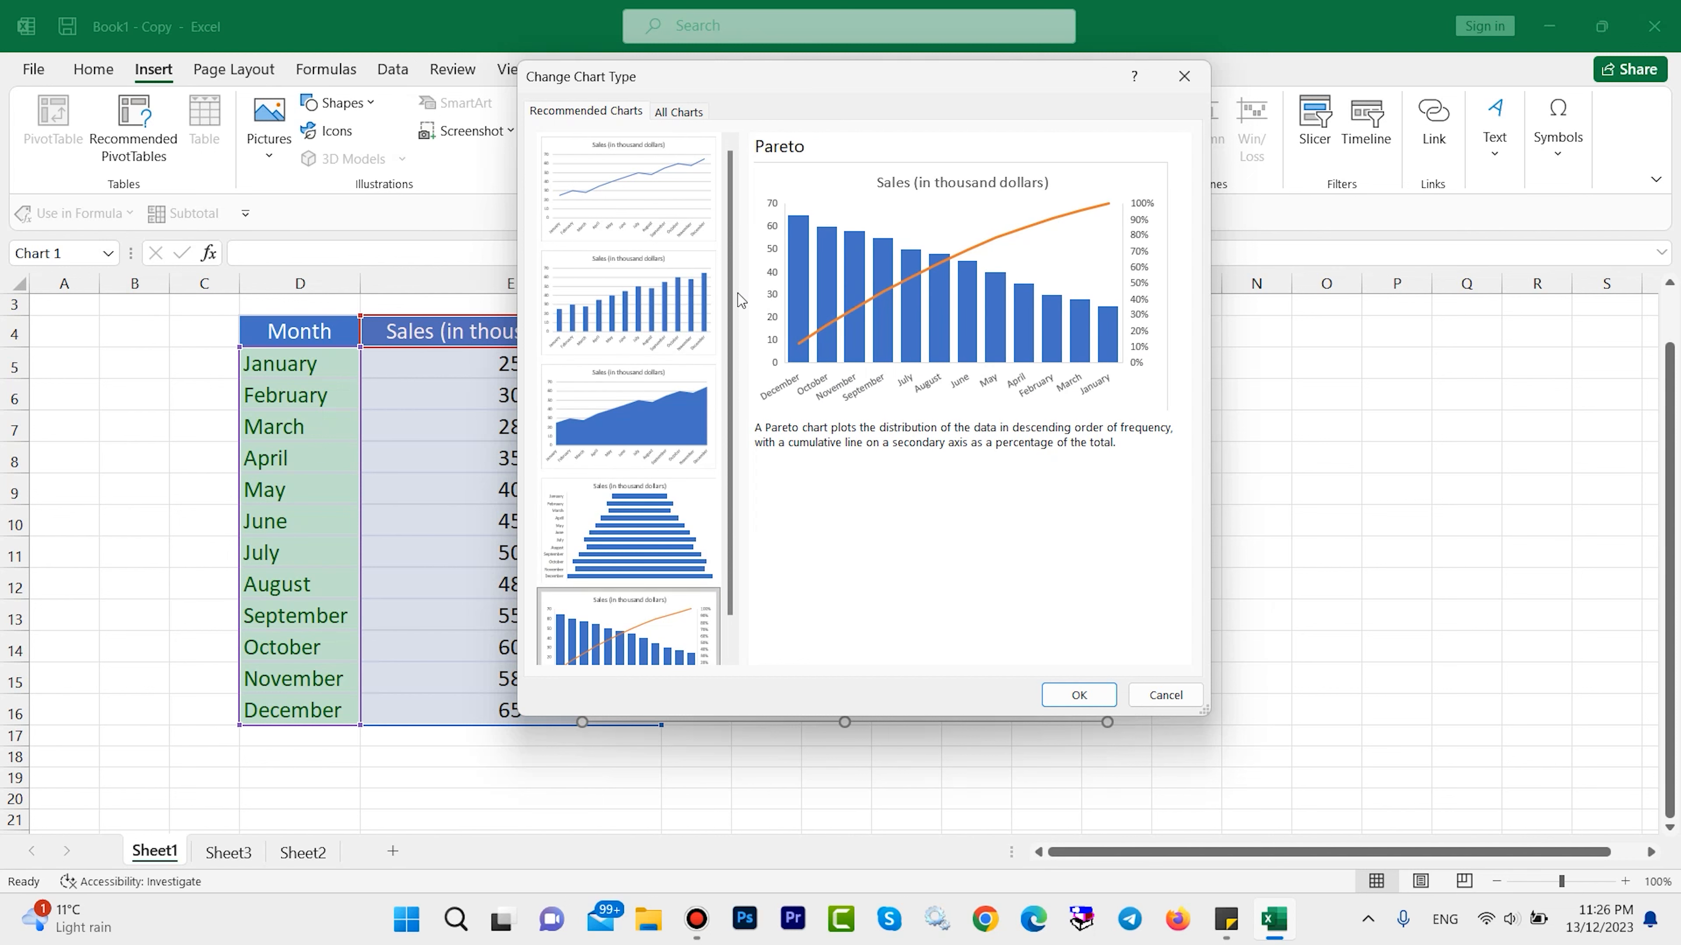
pyautogui.click(654, 196)
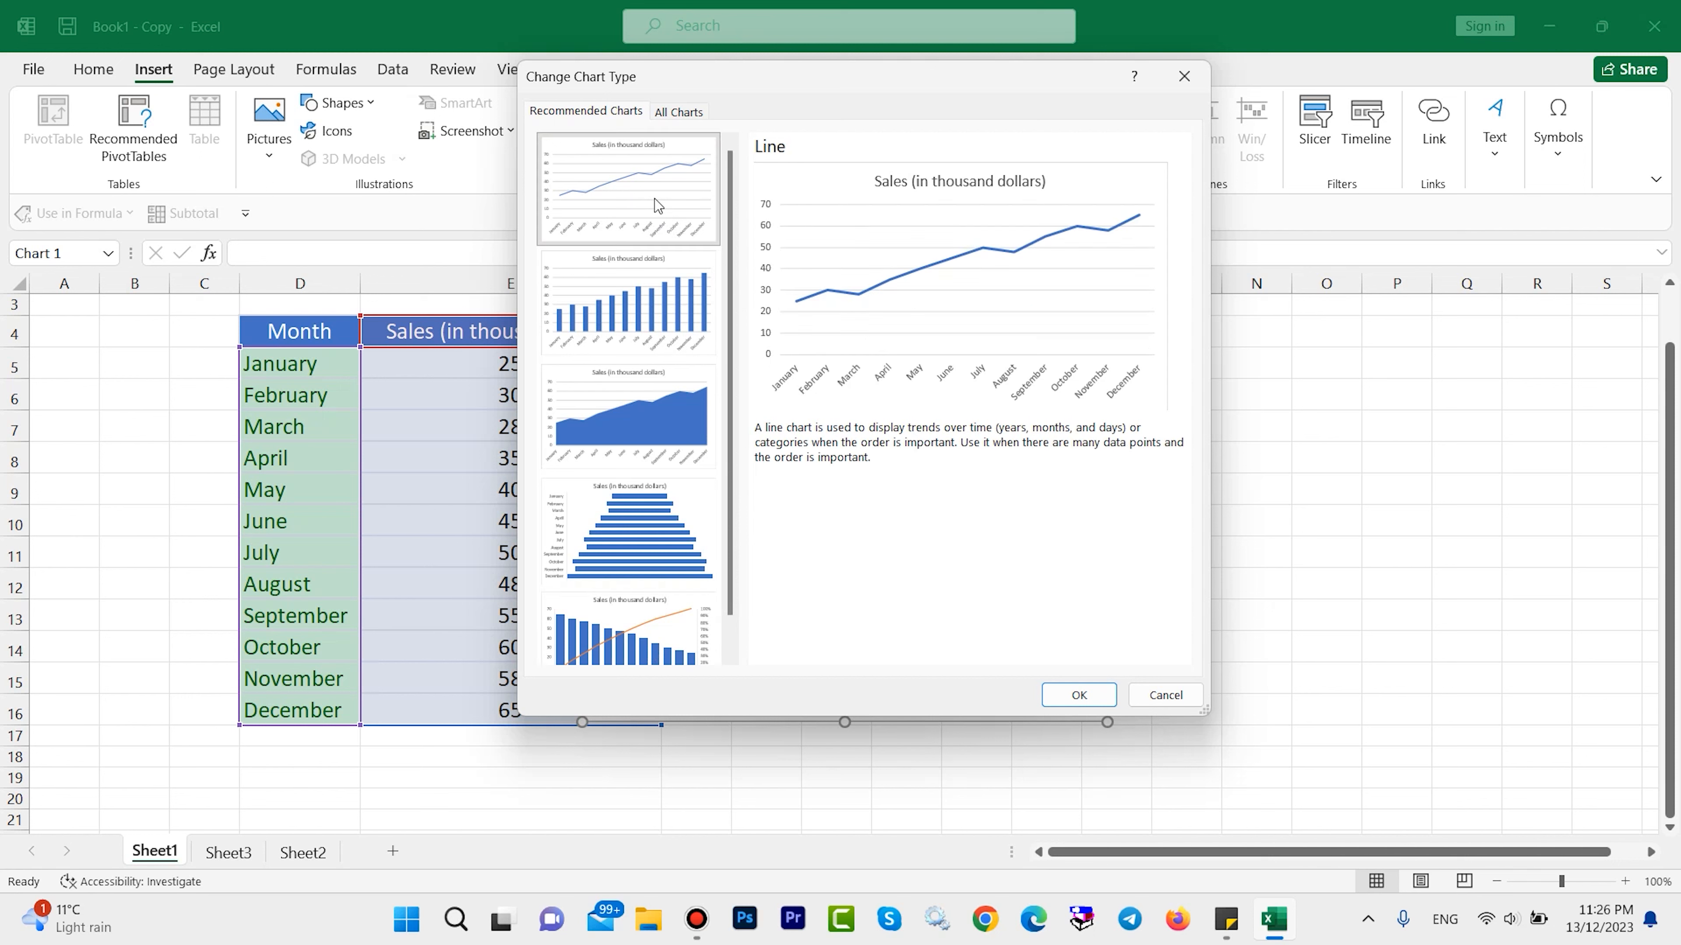
pyautogui.click(672, 427)
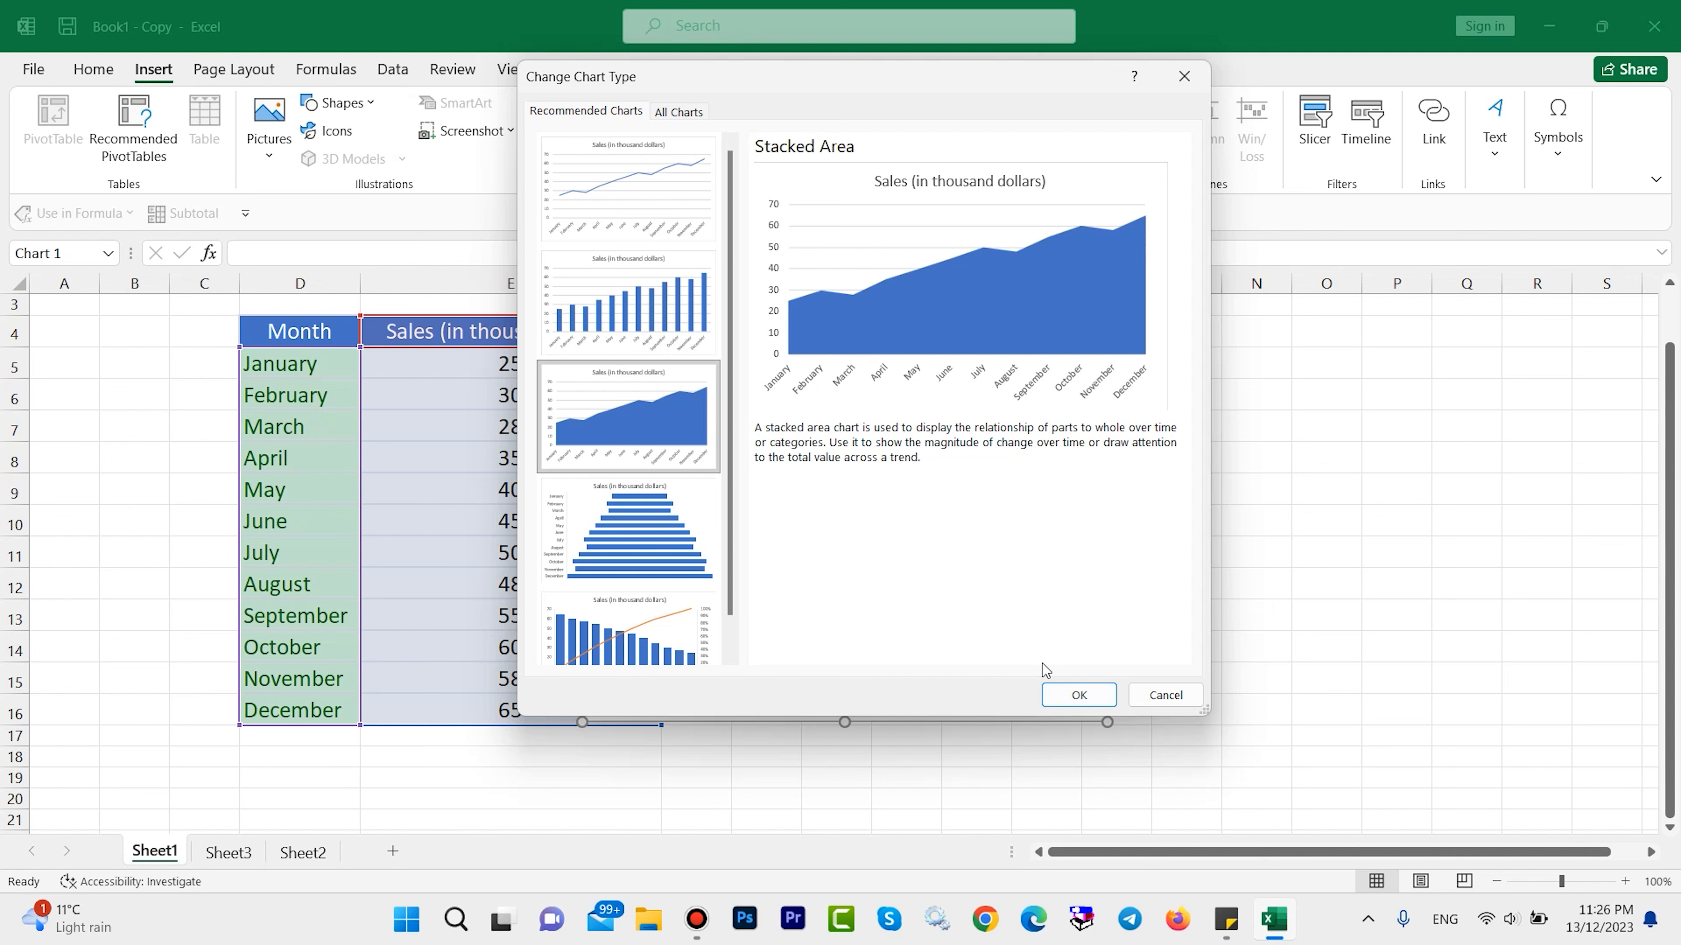
pyautogui.click(1073, 695)
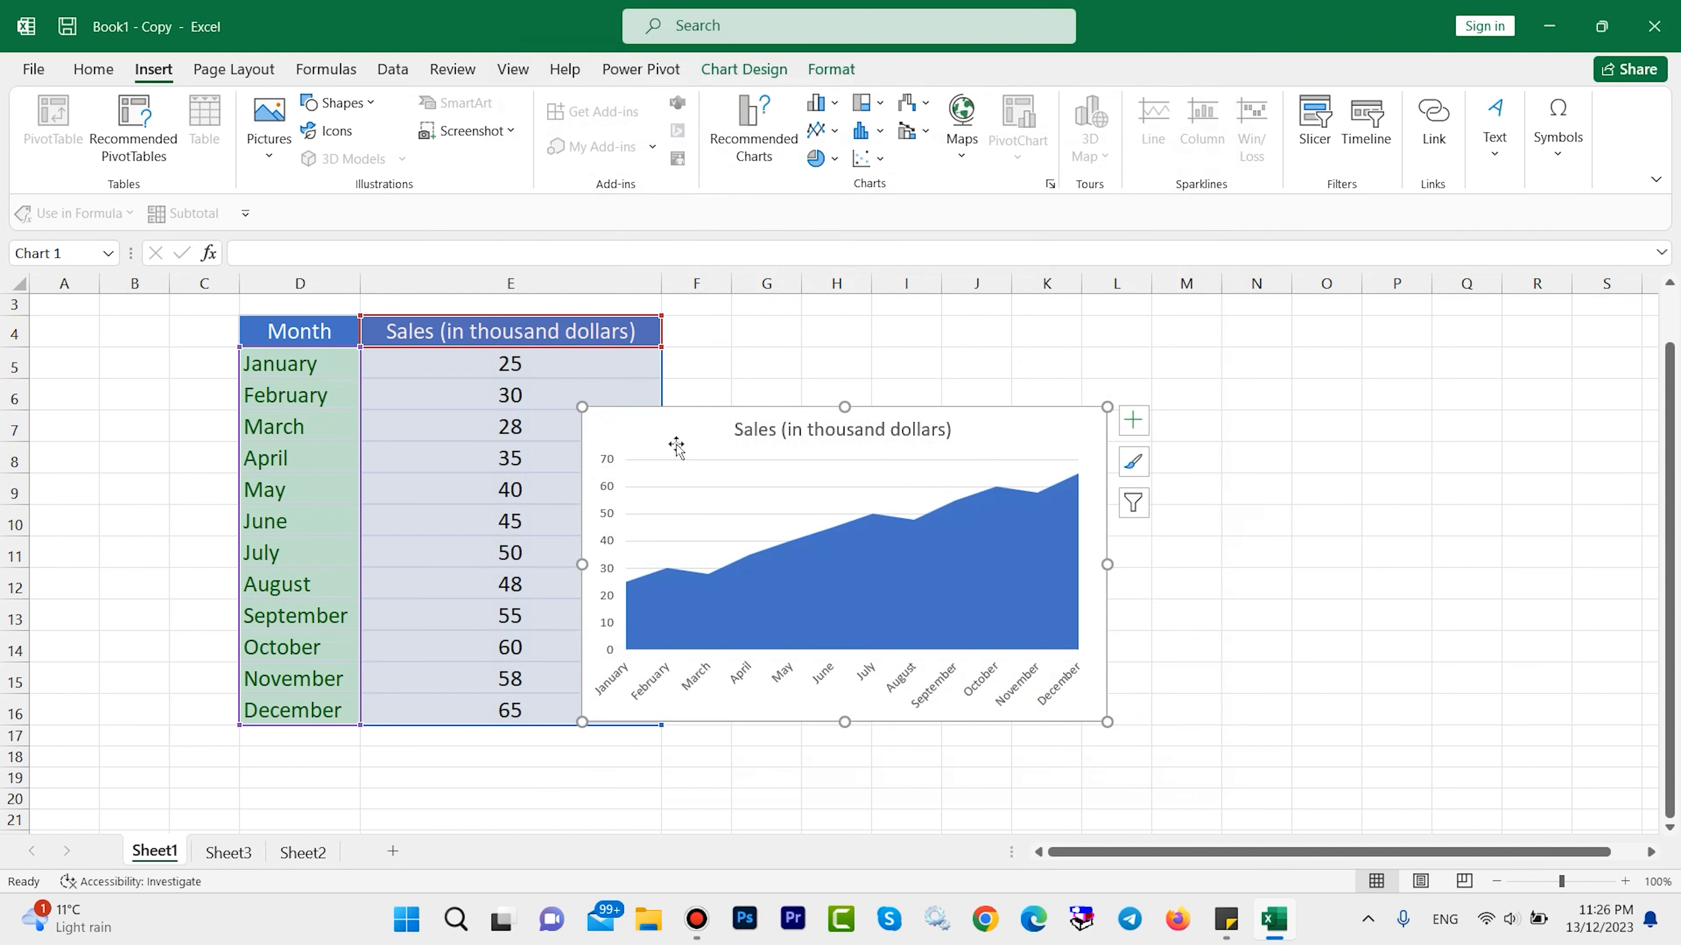
pyautogui.moveTo(675, 443); pyautogui.dragTo(706, 376)
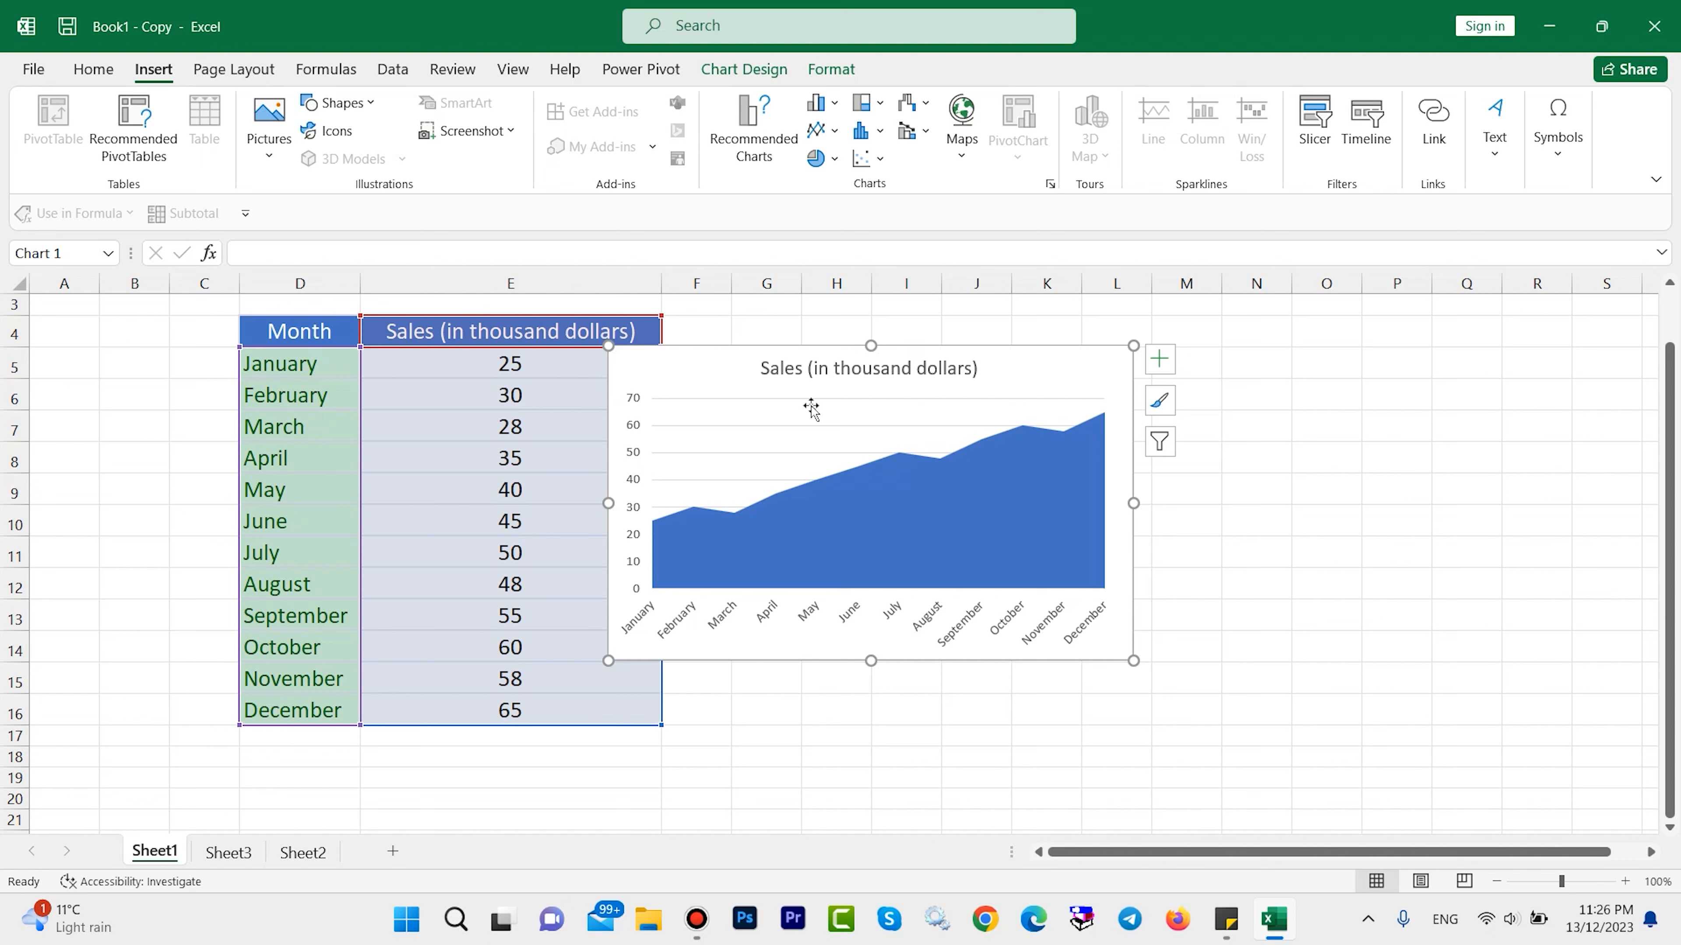
# Change the sales chart to a 3-D Clustered Column, using the variant with a differently coloured column for each month.
pyautogui.click(757, 157)
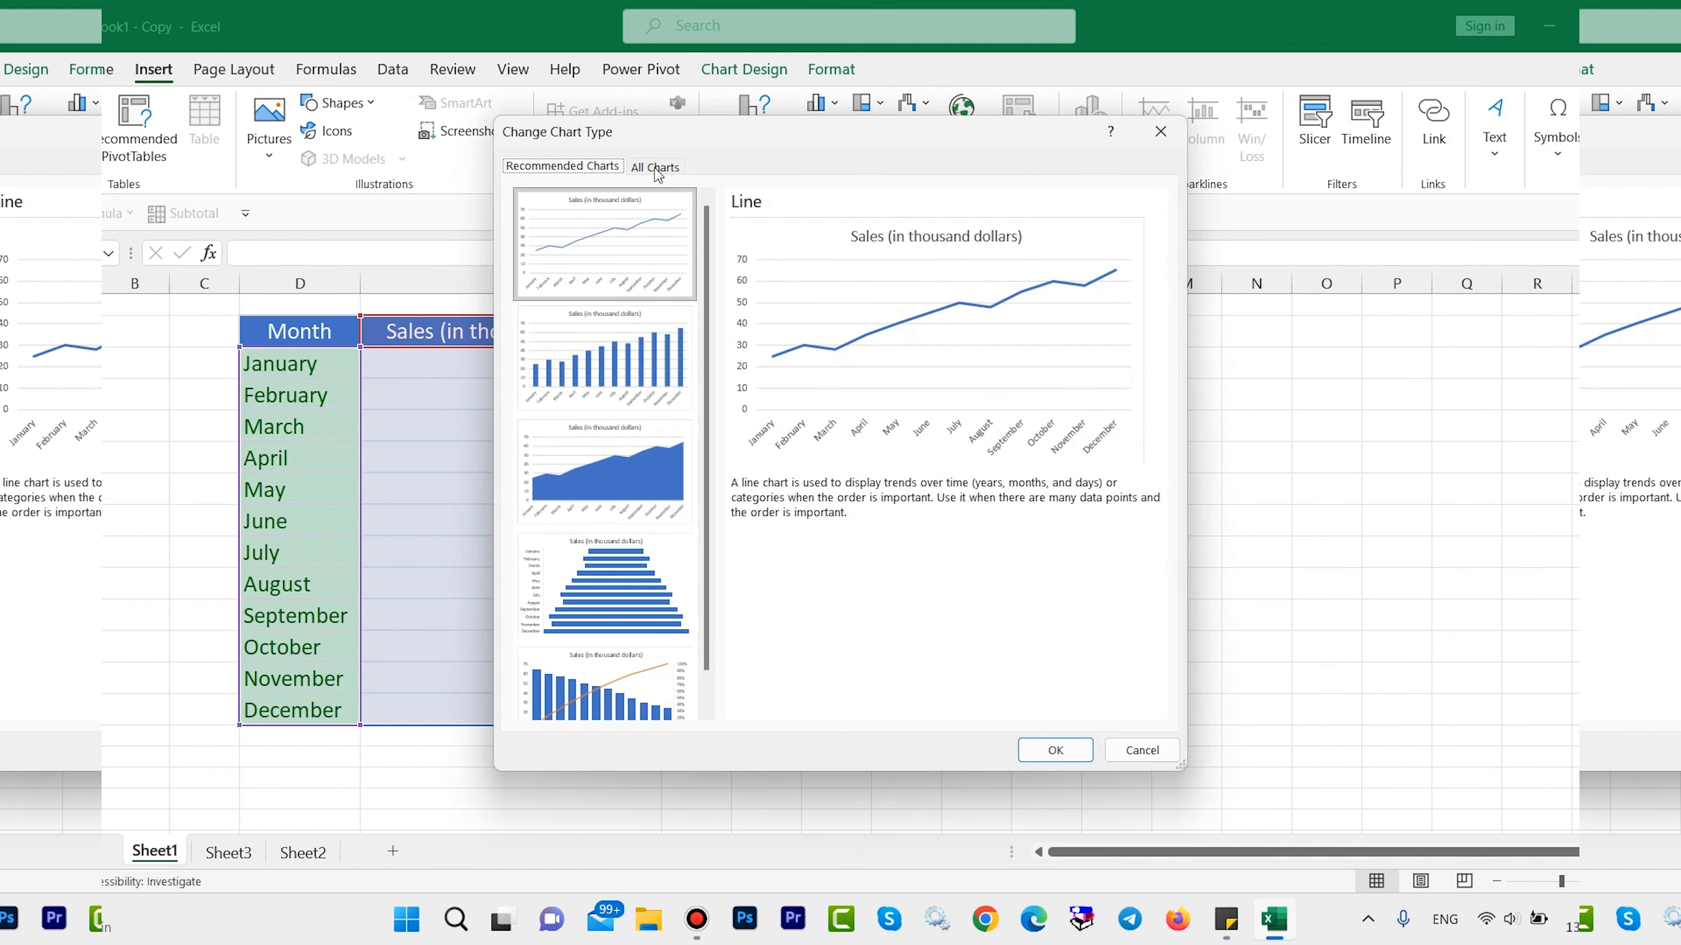
pyautogui.click(655, 168)
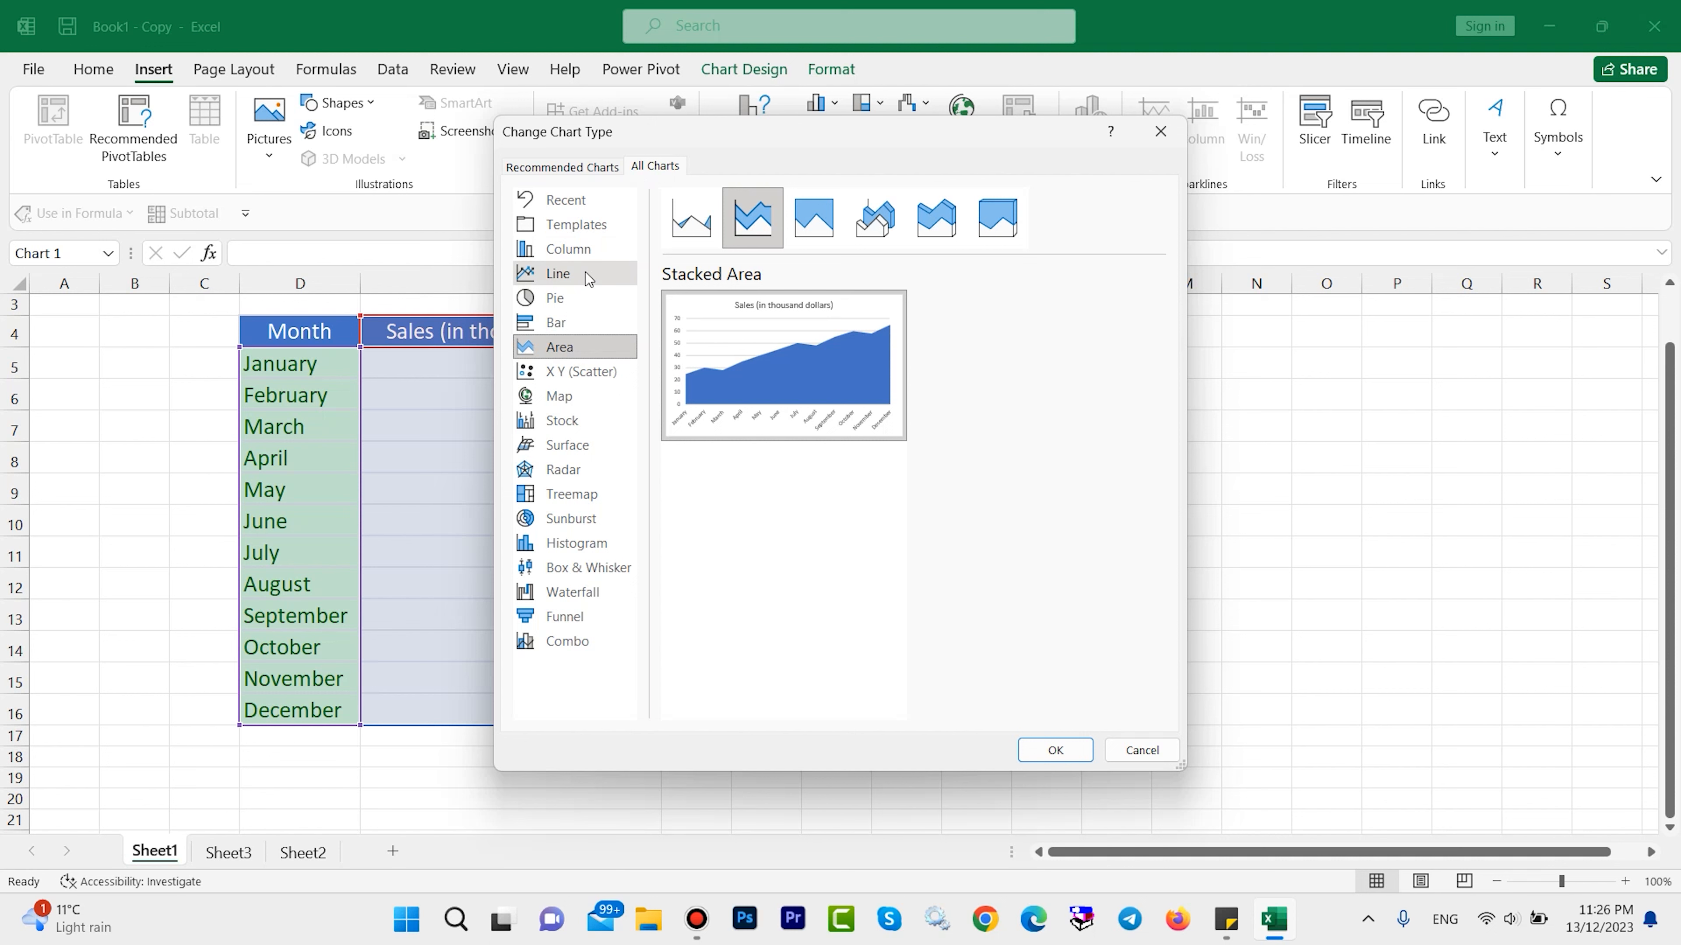
pyautogui.click(565, 252)
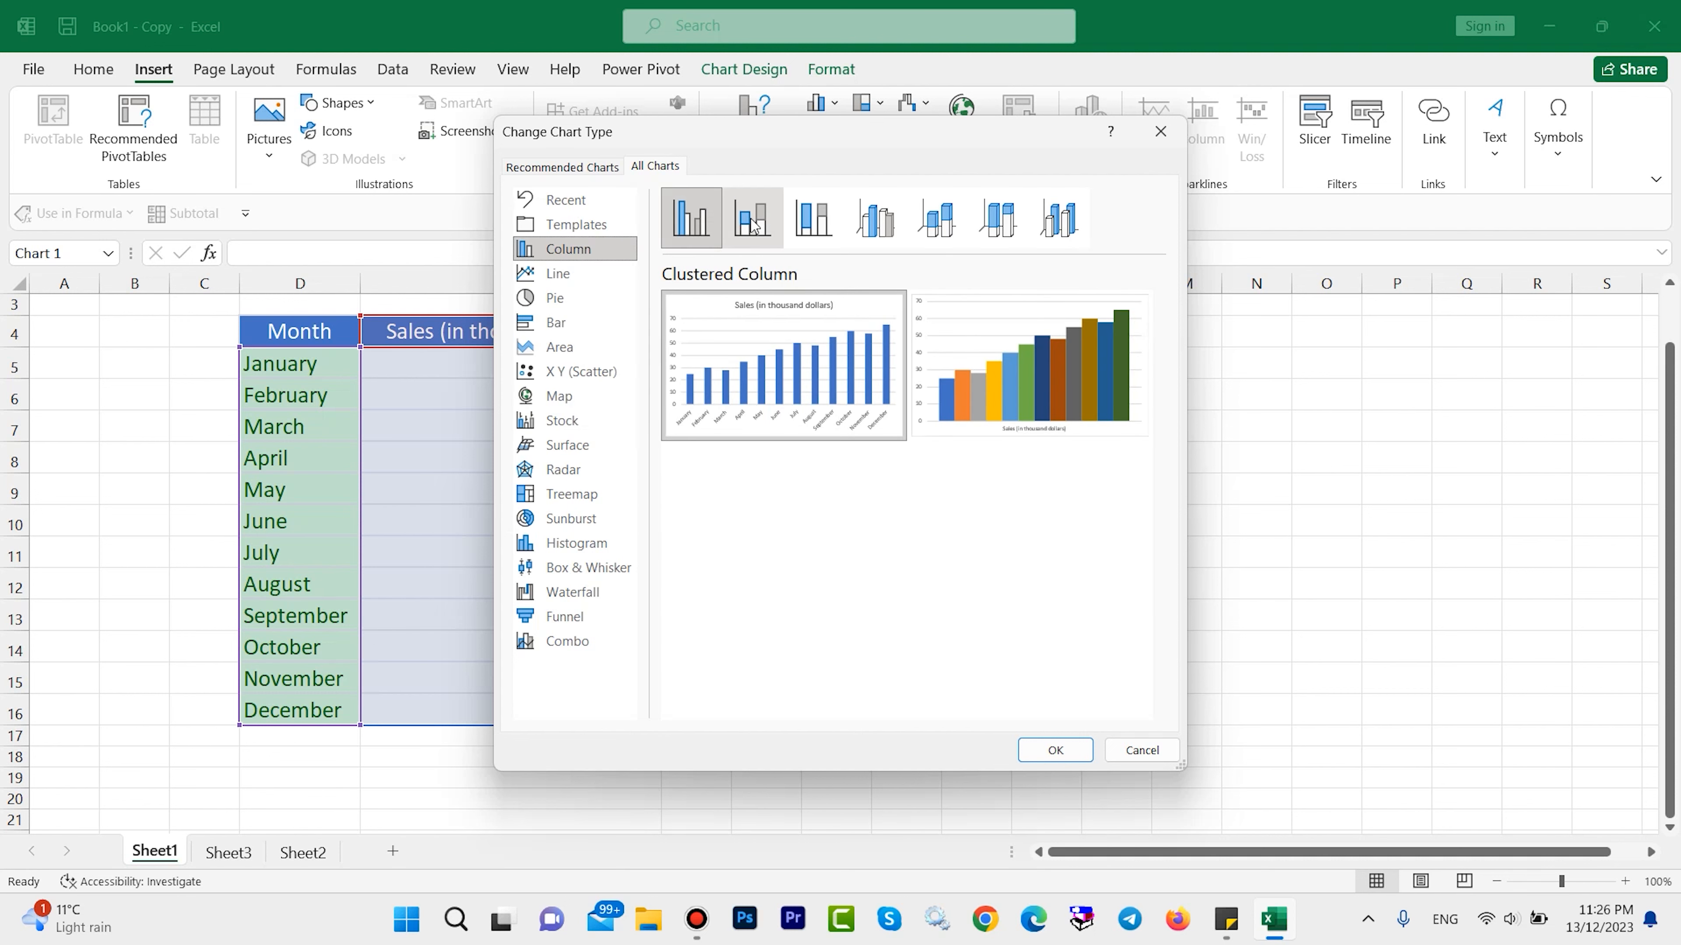
pyautogui.click(878, 223)
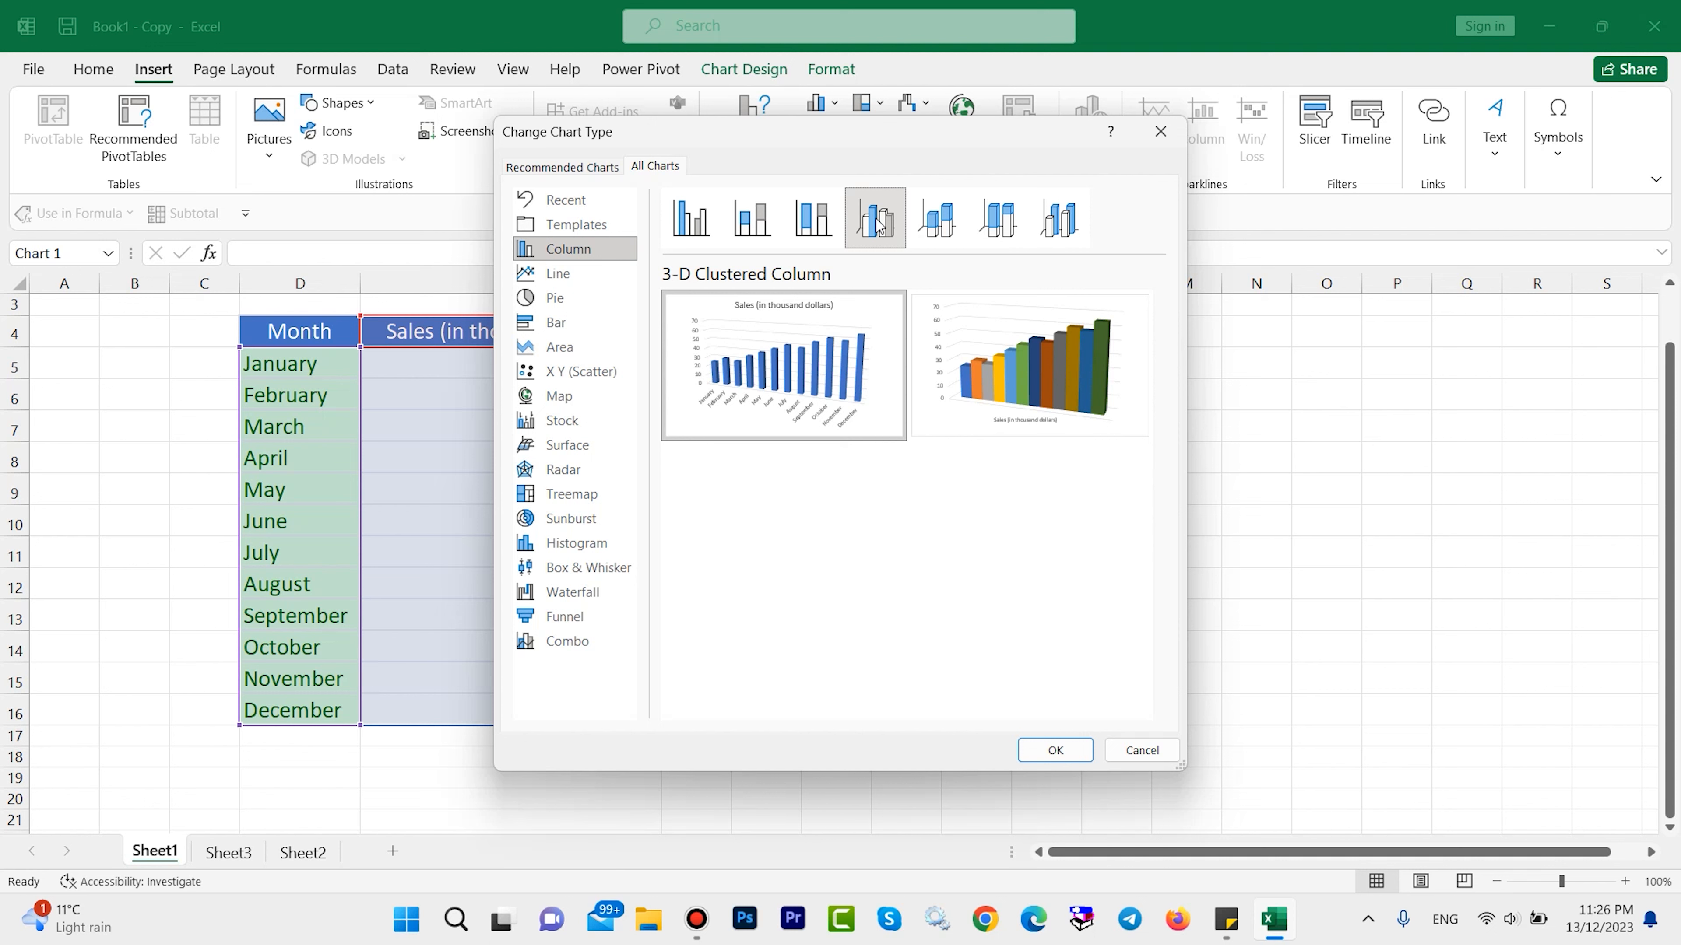
pyautogui.moveTo(1001, 335)
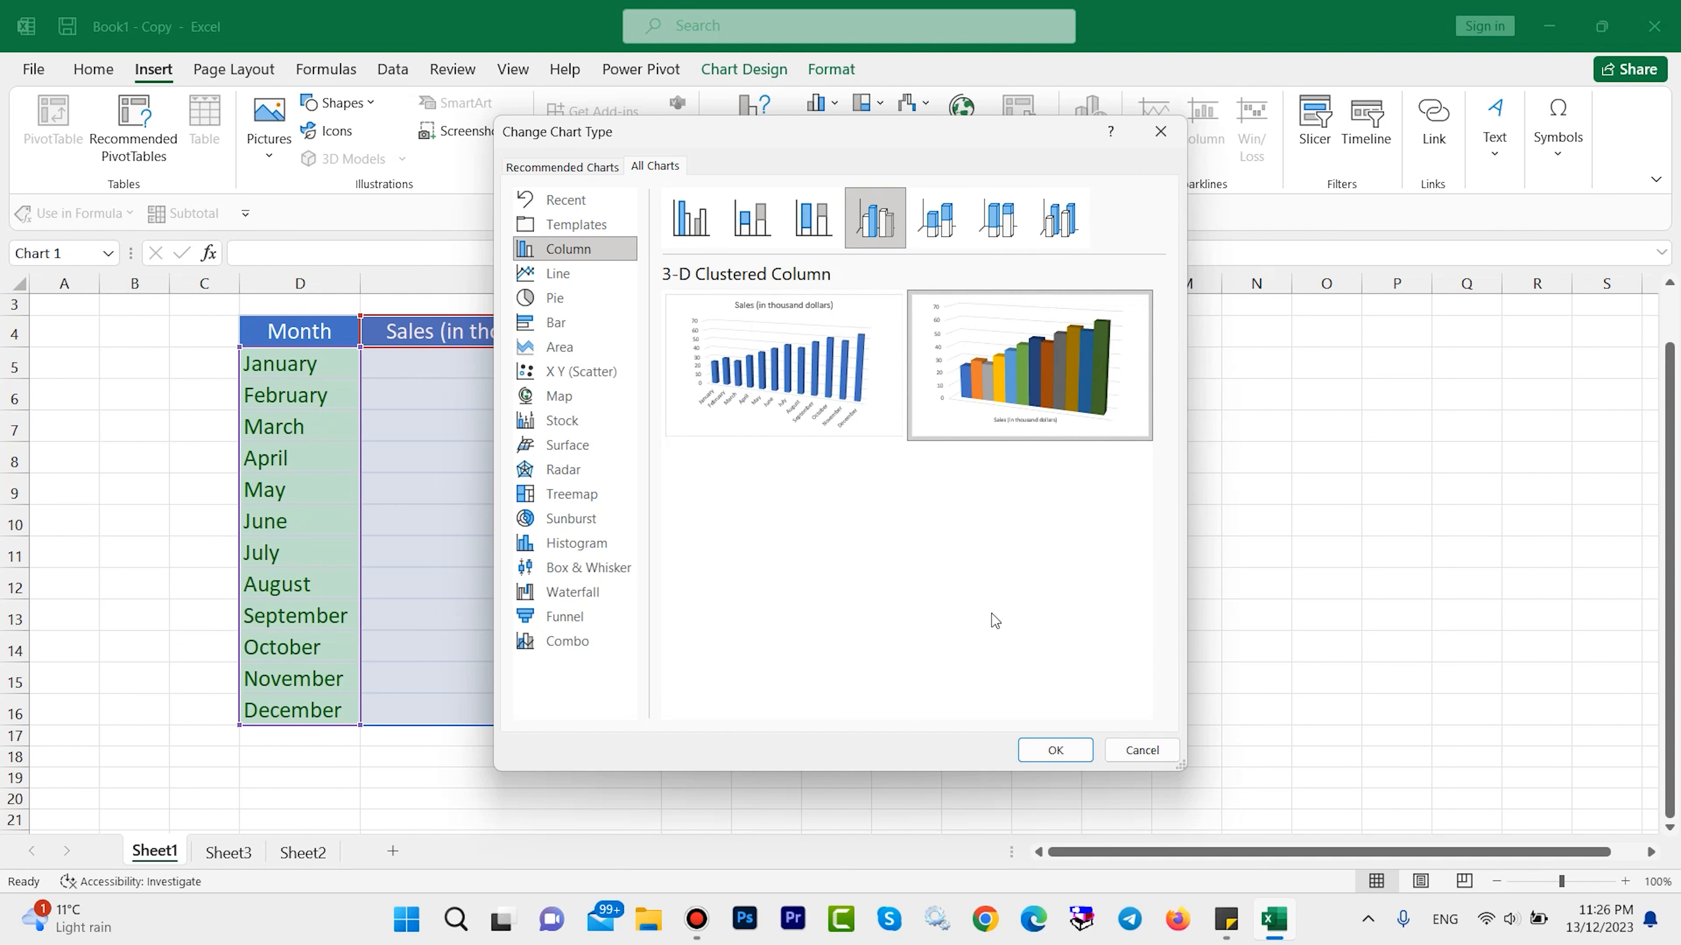
pyautogui.click(1057, 749)
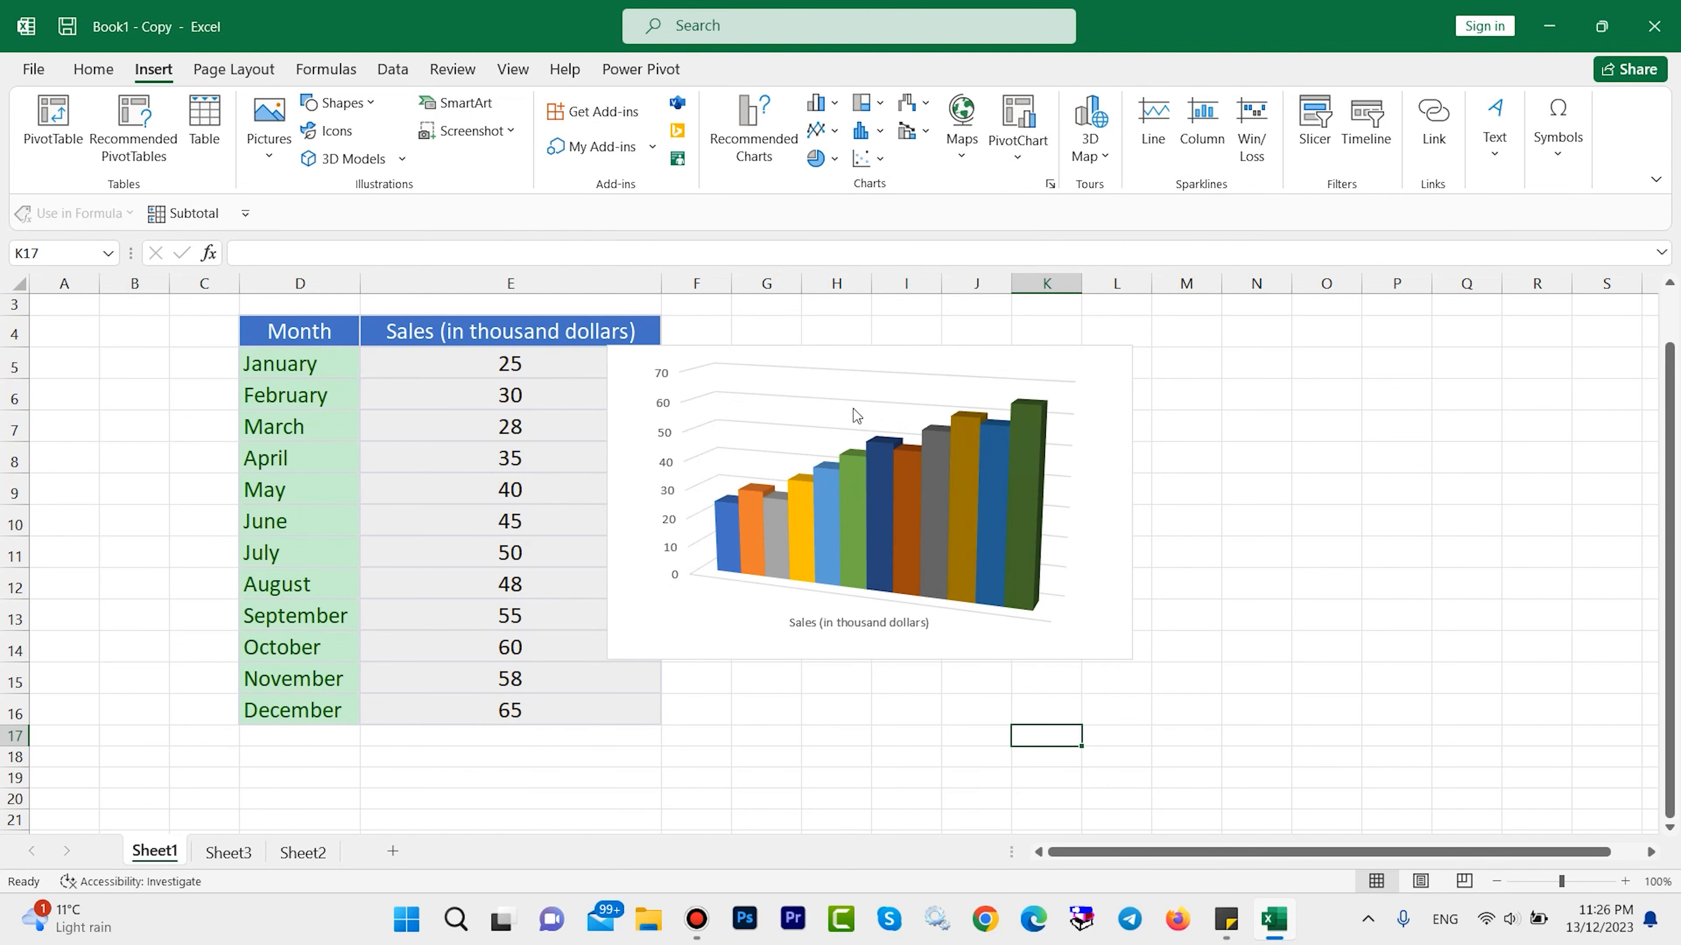
# Enlarge the chart by extending its lower edge to about row 18 and its right edge to column O.
pyautogui.click(904, 421)
pyautogui.moveTo(870, 660); pyautogui.dragTo(872, 766)
pyautogui.moveTo(1132, 553); pyautogui.dragTo(1340, 542)
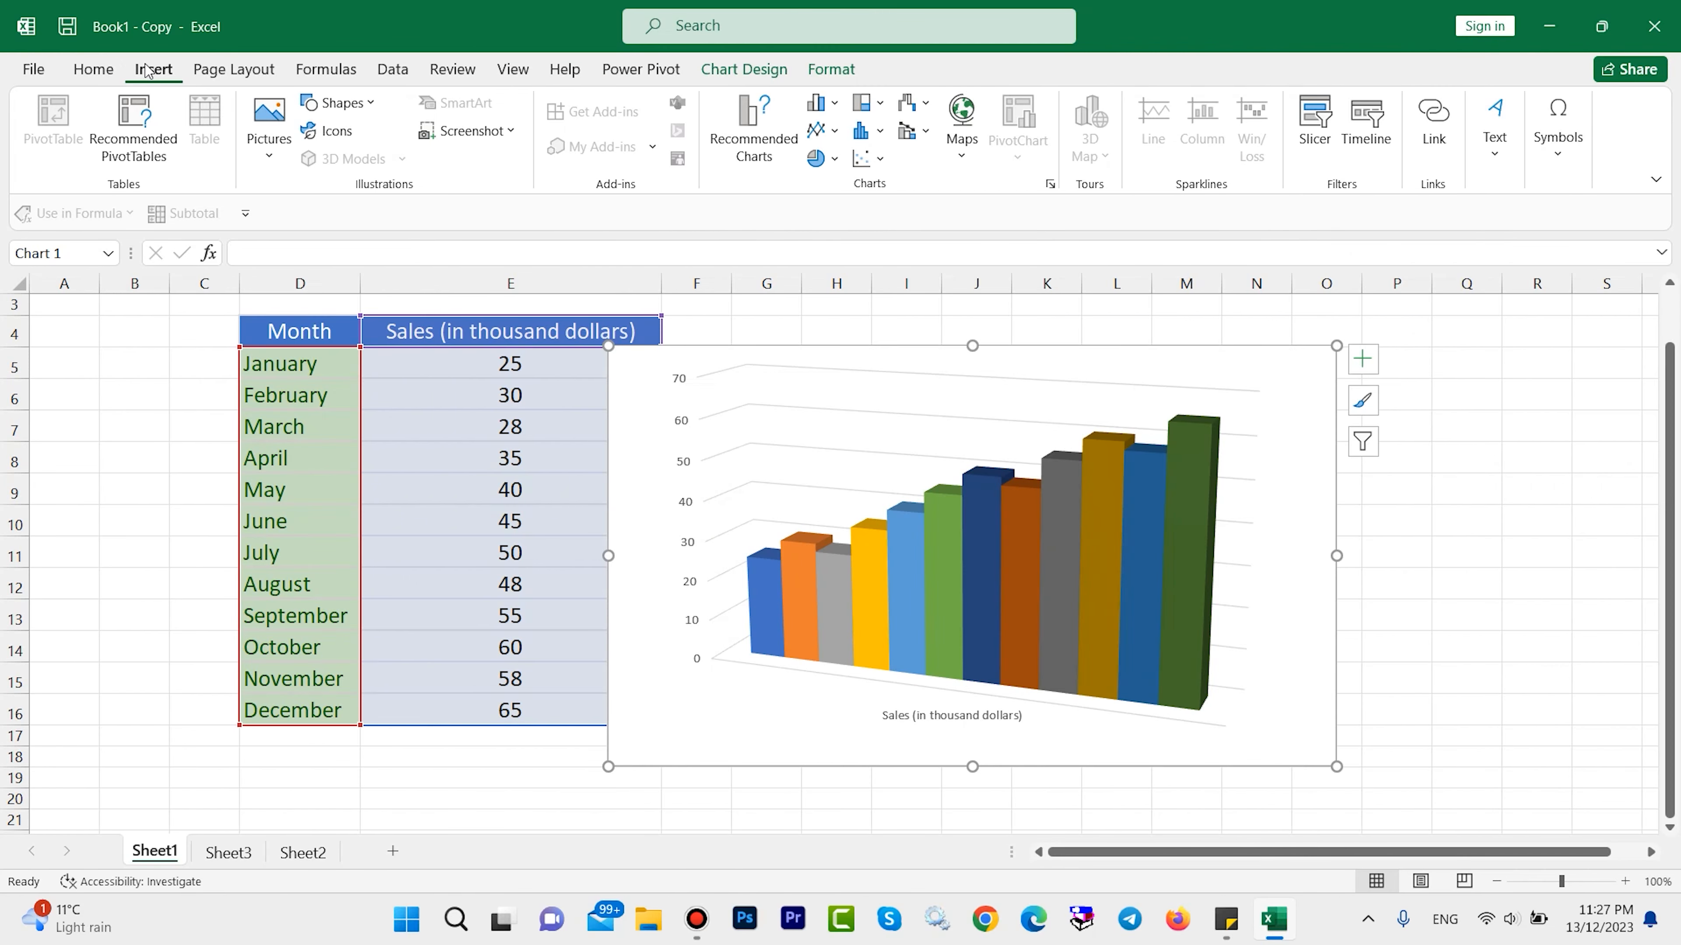
# Change the chart type to Clustered Bar with a differently coloured bar for each month.
pyautogui.click(746, 159)
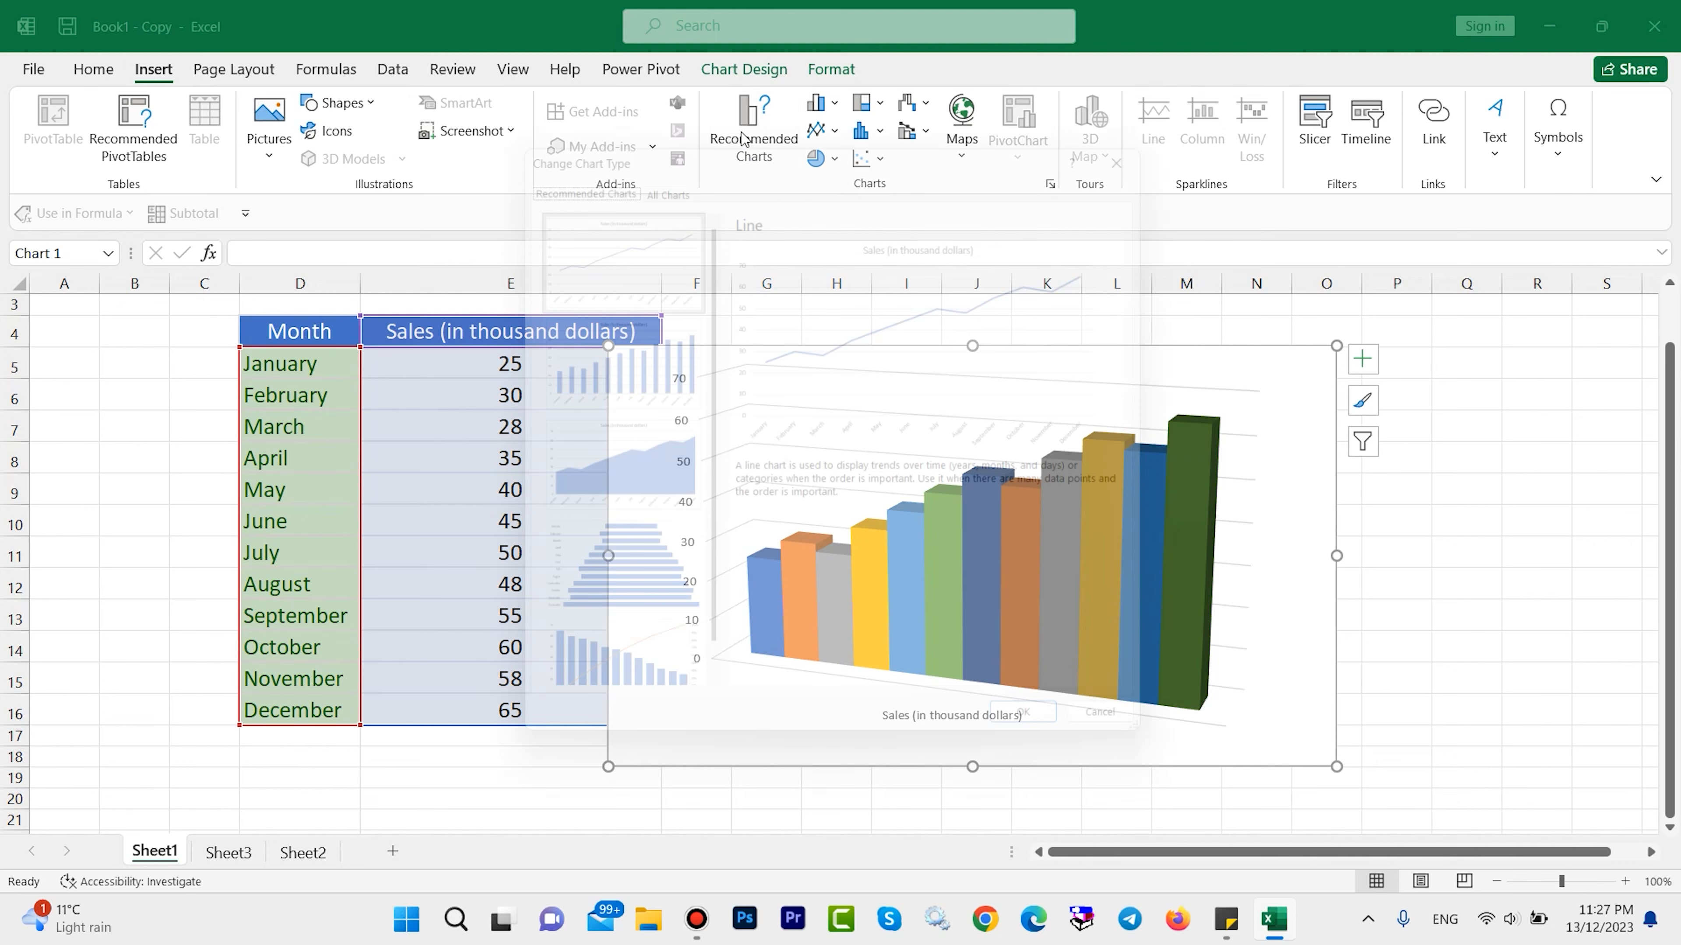
pyautogui.click(653, 169)
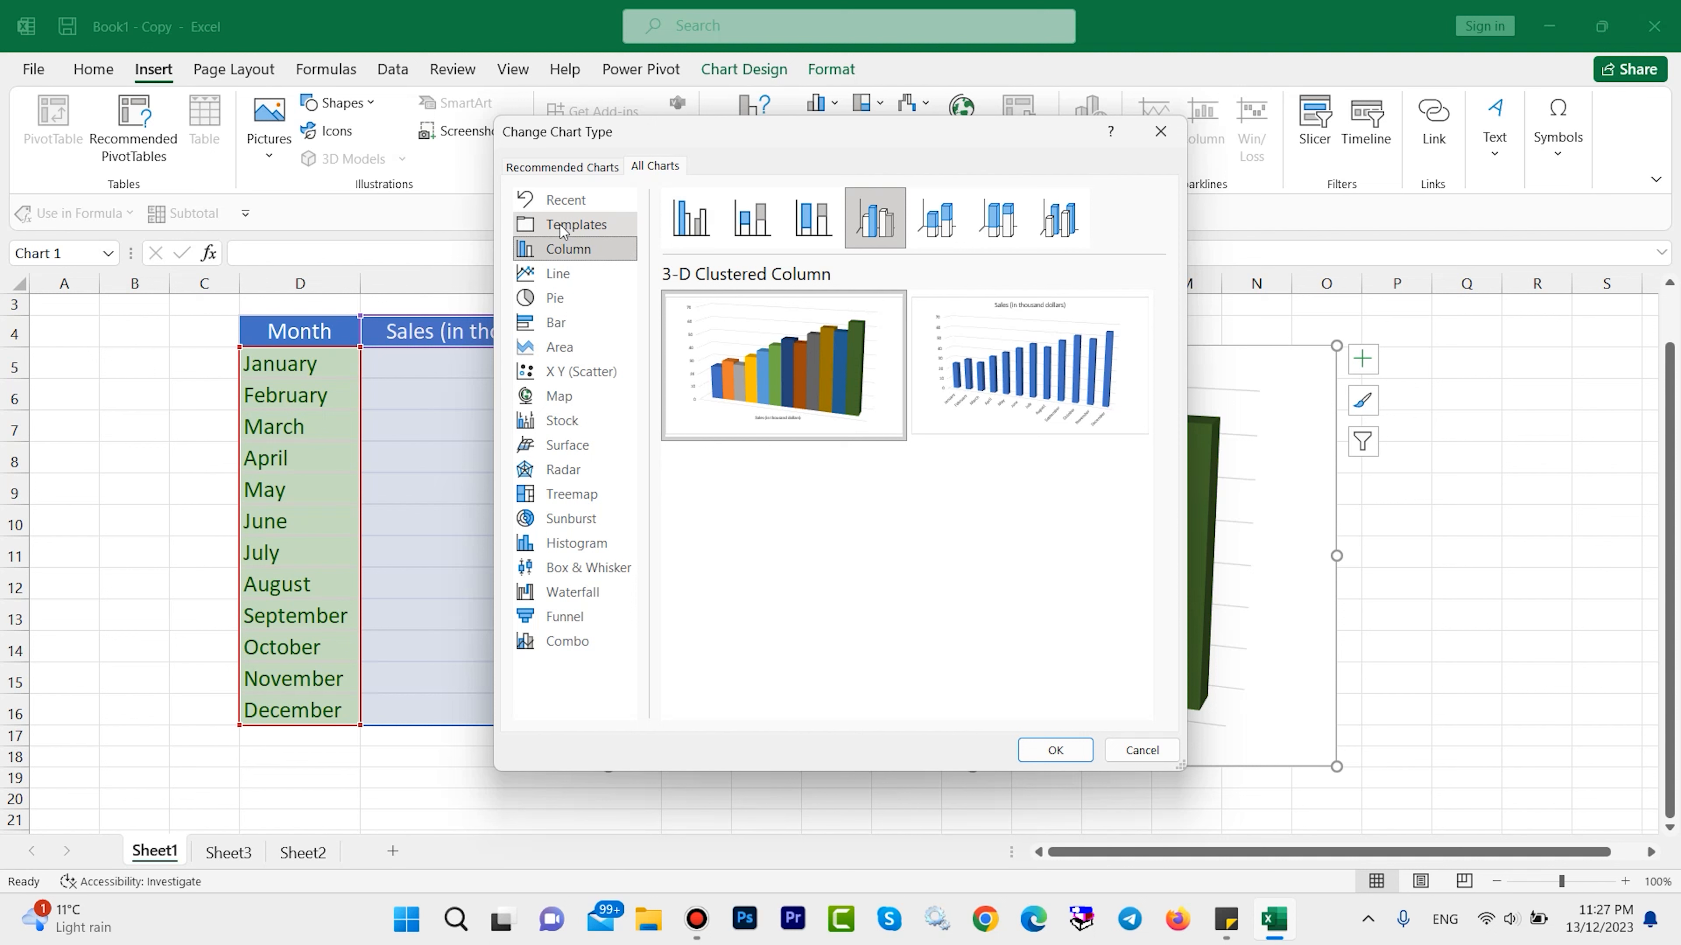
pyautogui.click(564, 276)
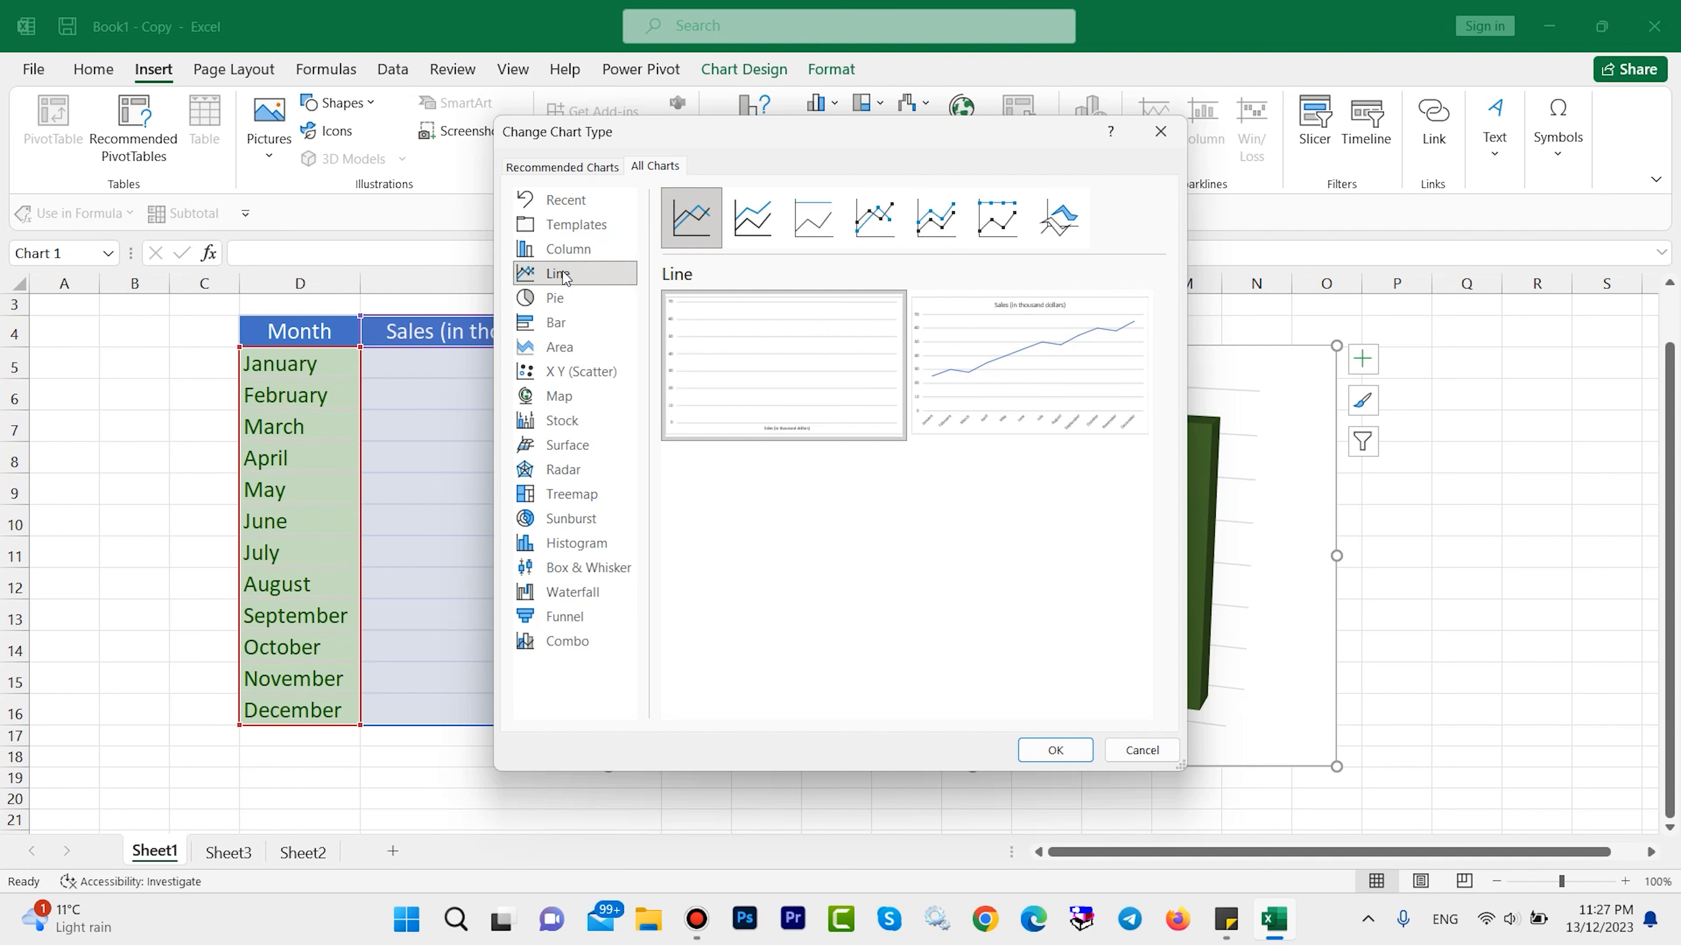
pyautogui.click(556, 323)
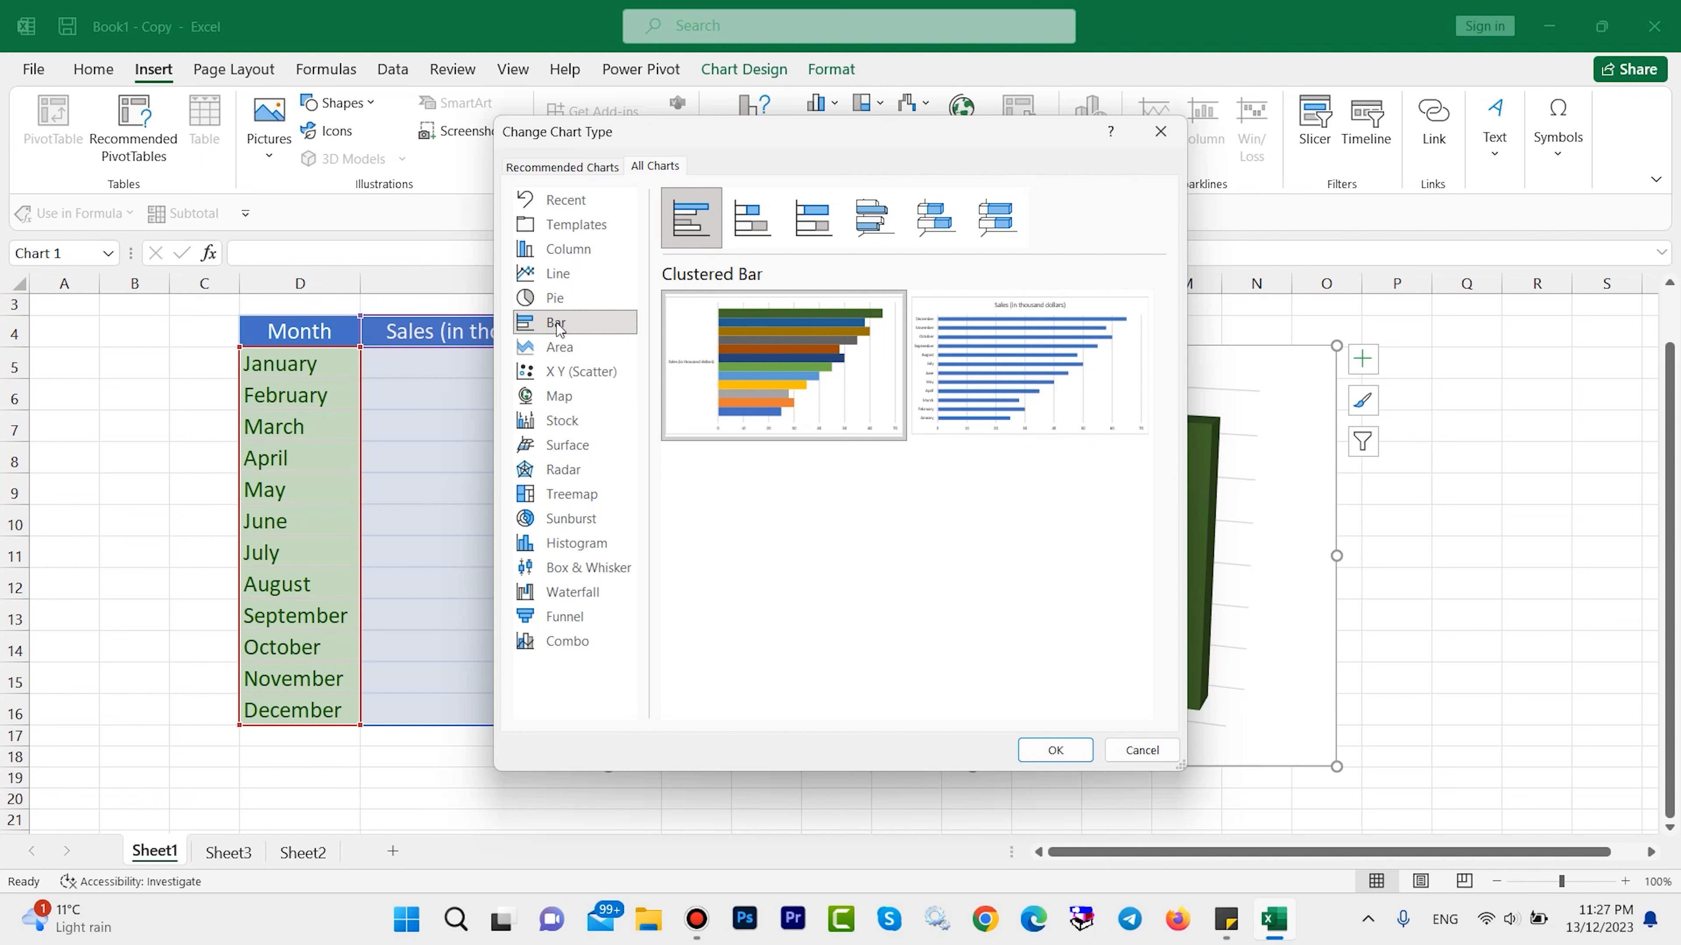
pyautogui.moveTo(758, 352)
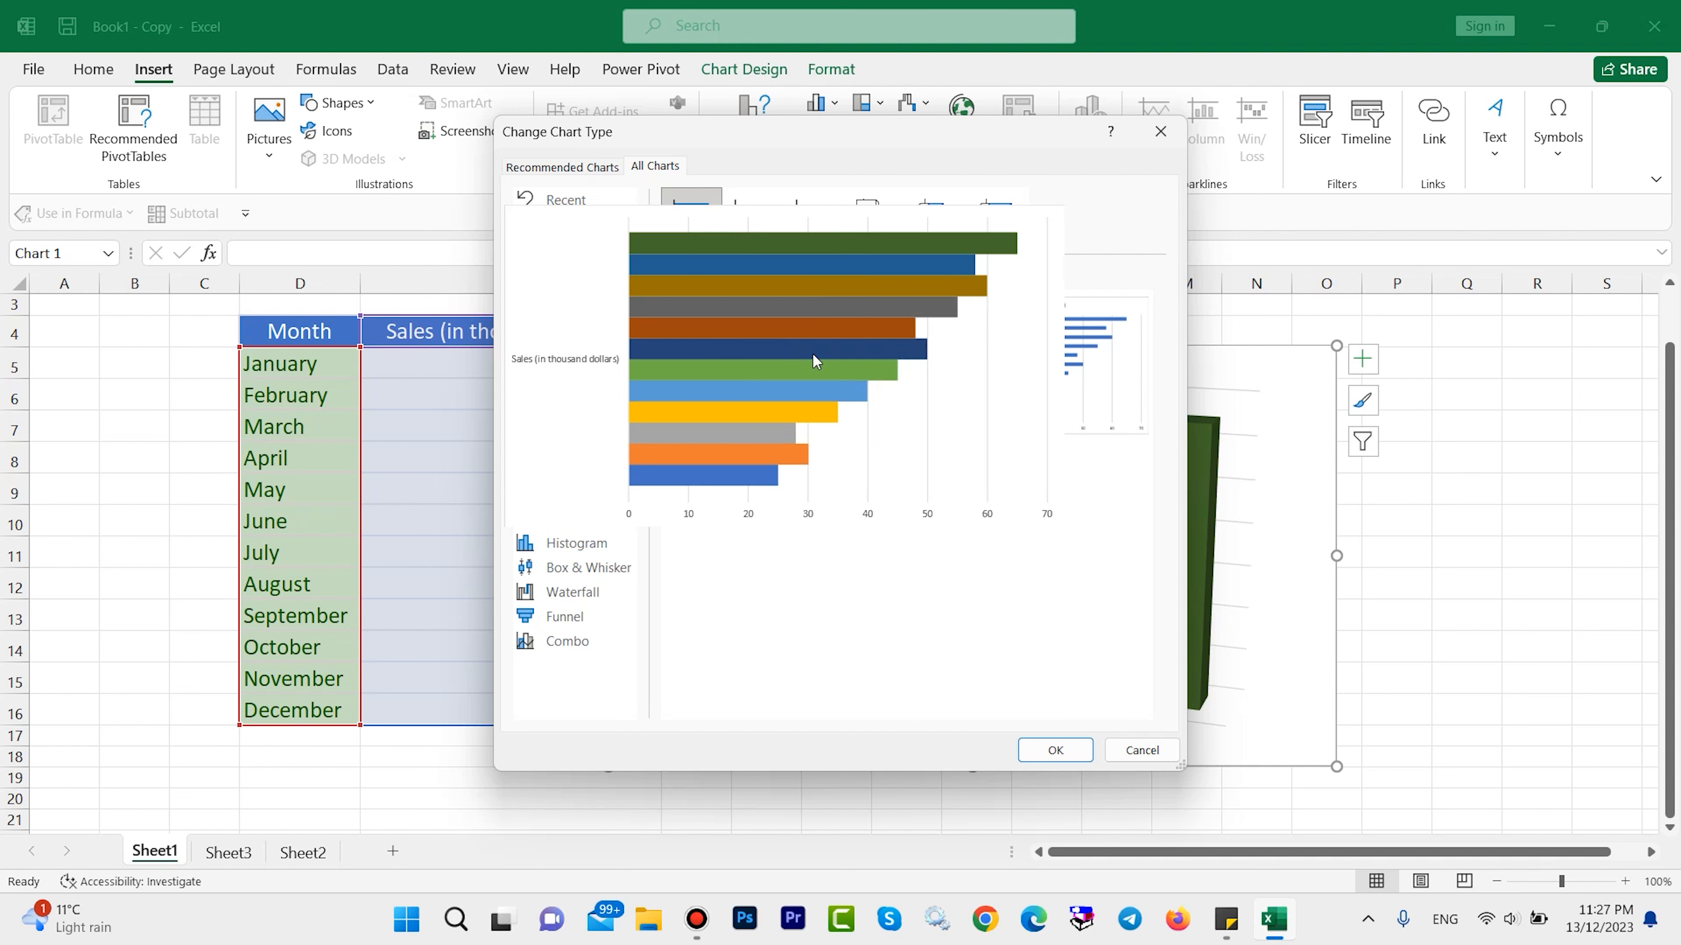
pyautogui.click(1056, 750)
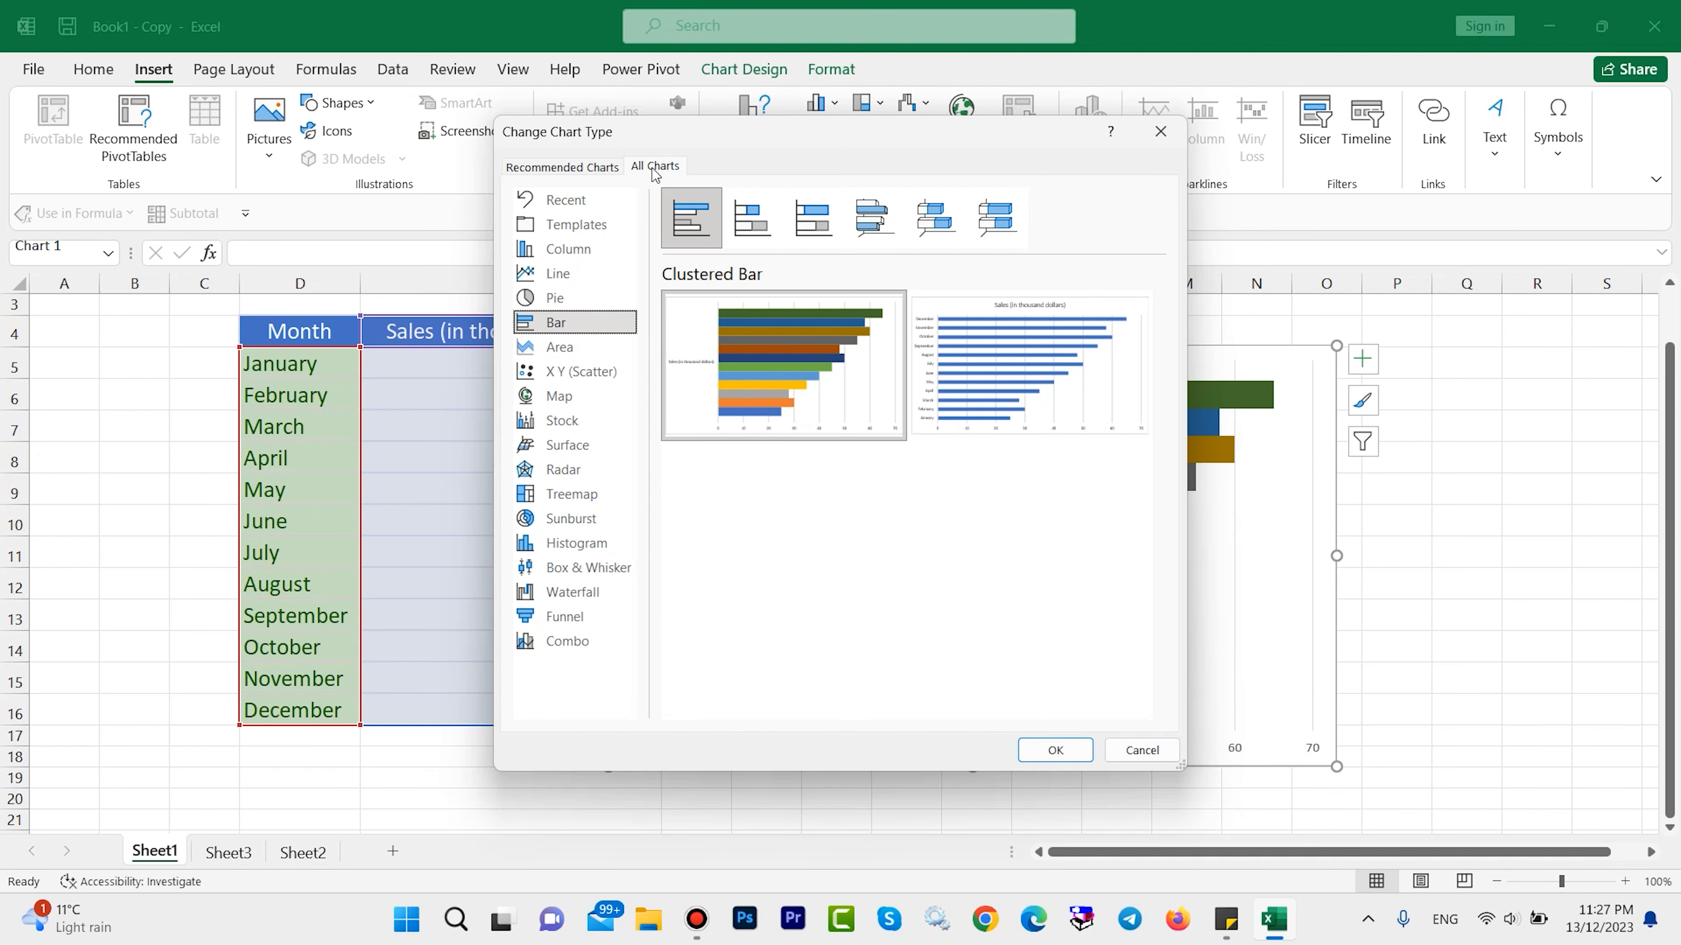
# Change the chart type to Clustered Column with a differently coloured column for each month.
pyautogui.click(570, 247)
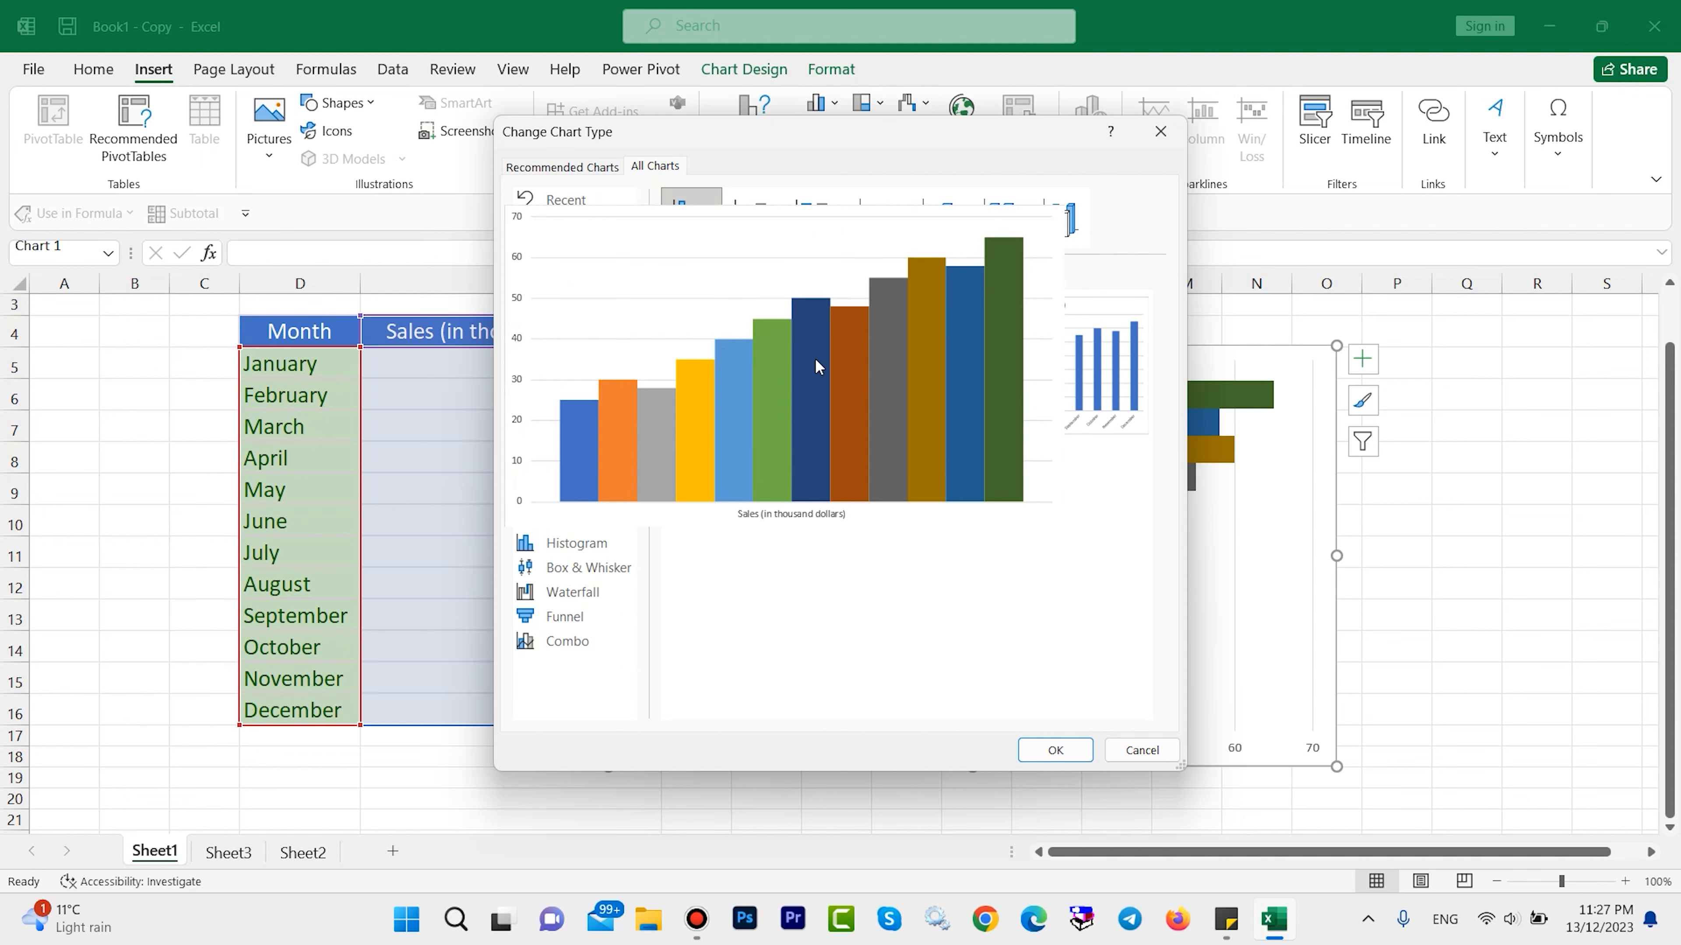
pyautogui.click(1068, 751)
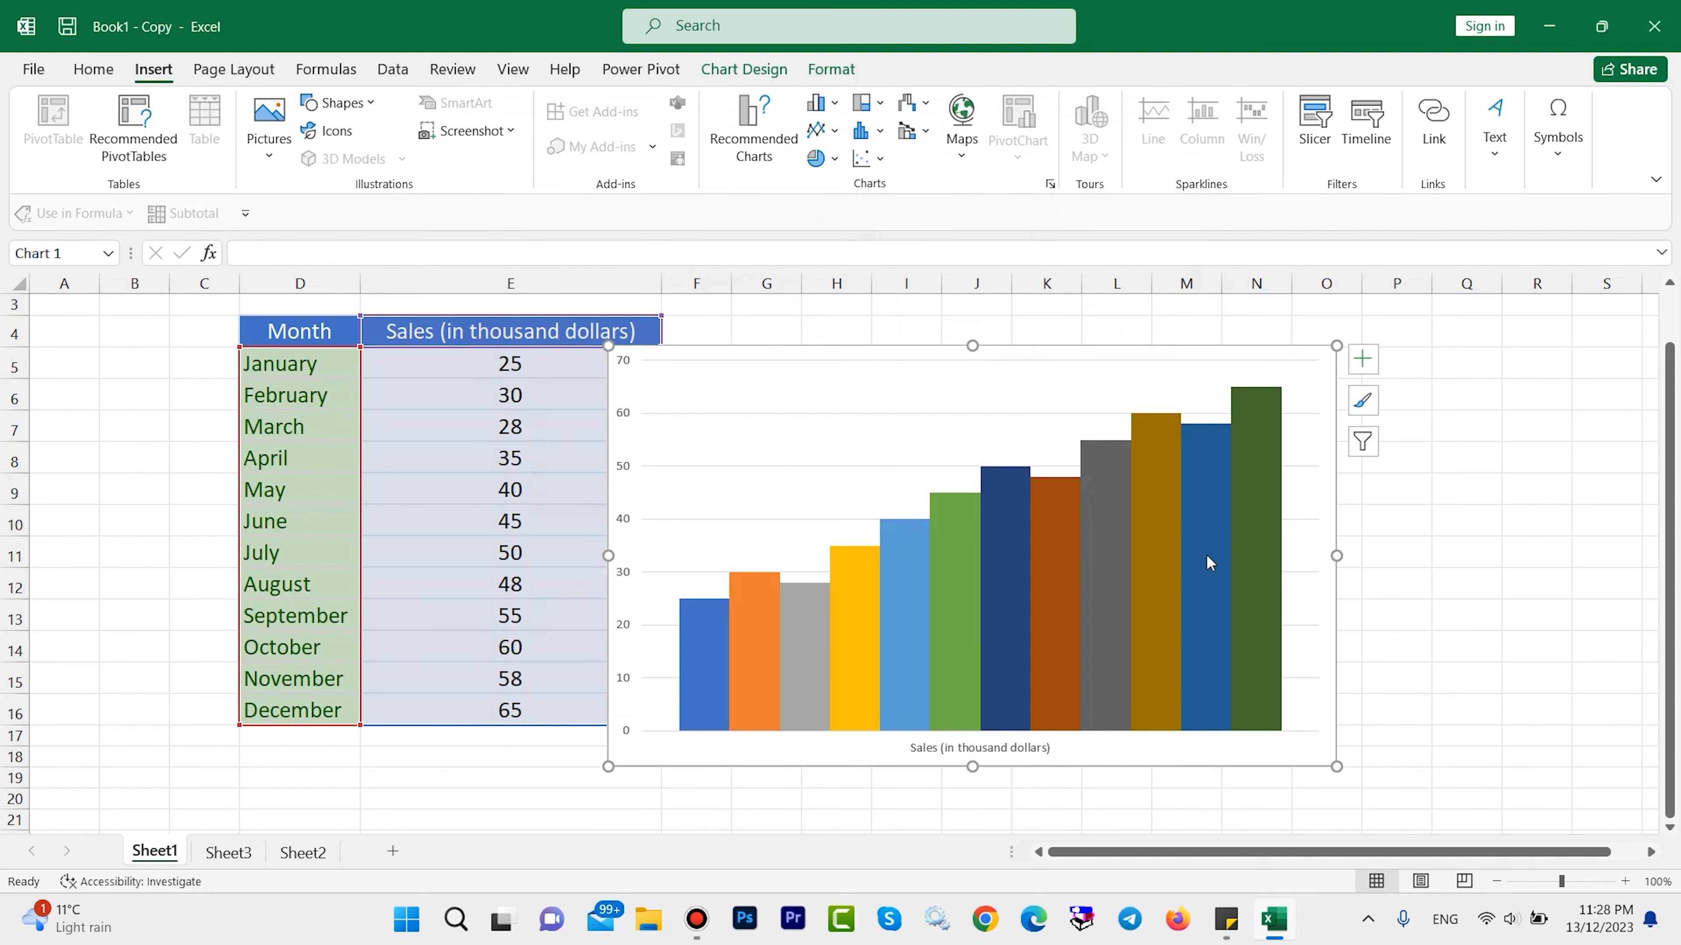
# Preview other chart types for the sales data, including Sunburst, Treemap, Map, Pie, Bar, Area and Scatter, without applying any.
pyautogui.click(754, 133)
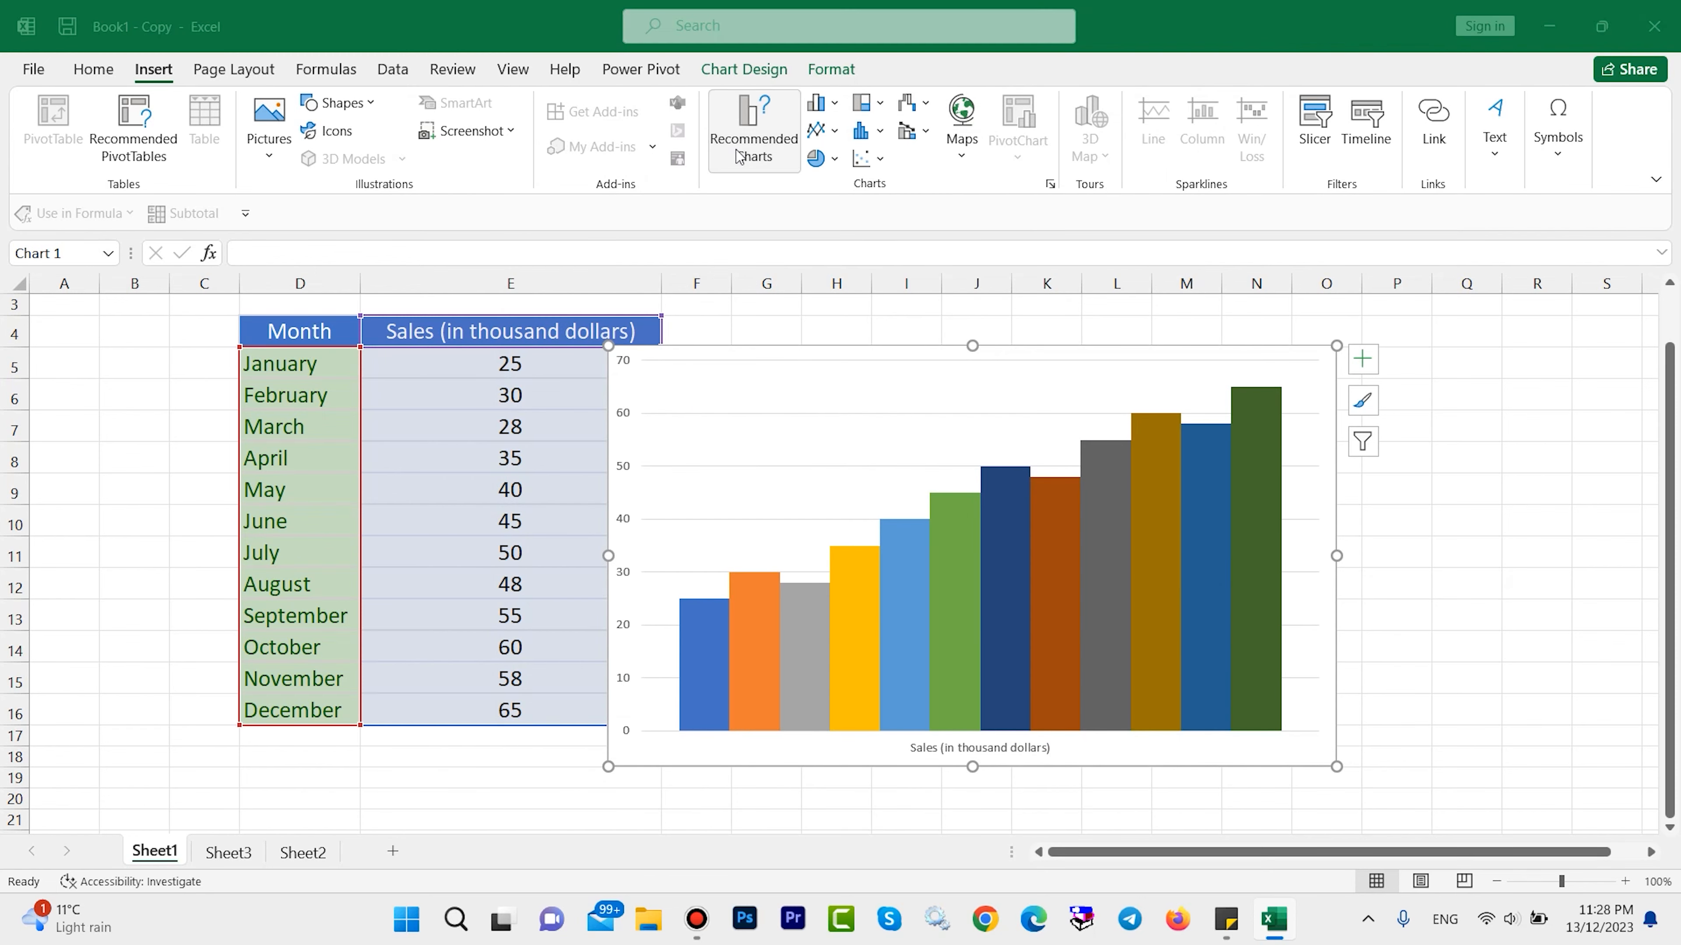
pyautogui.click(653, 168)
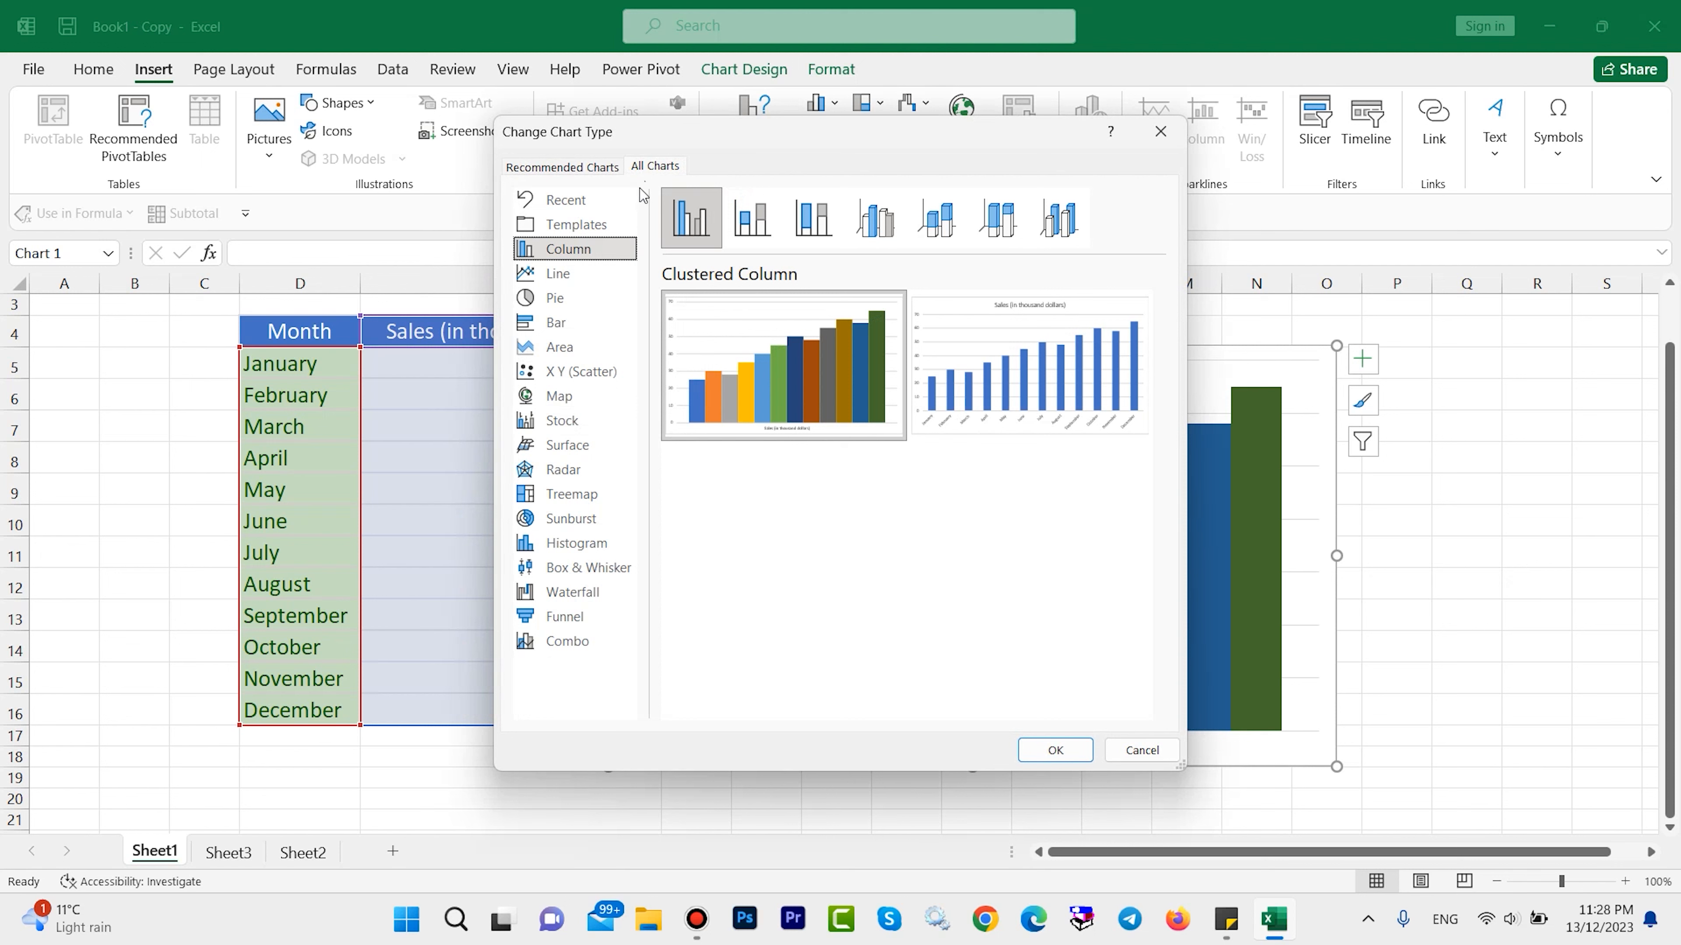
pyautogui.click(553, 527)
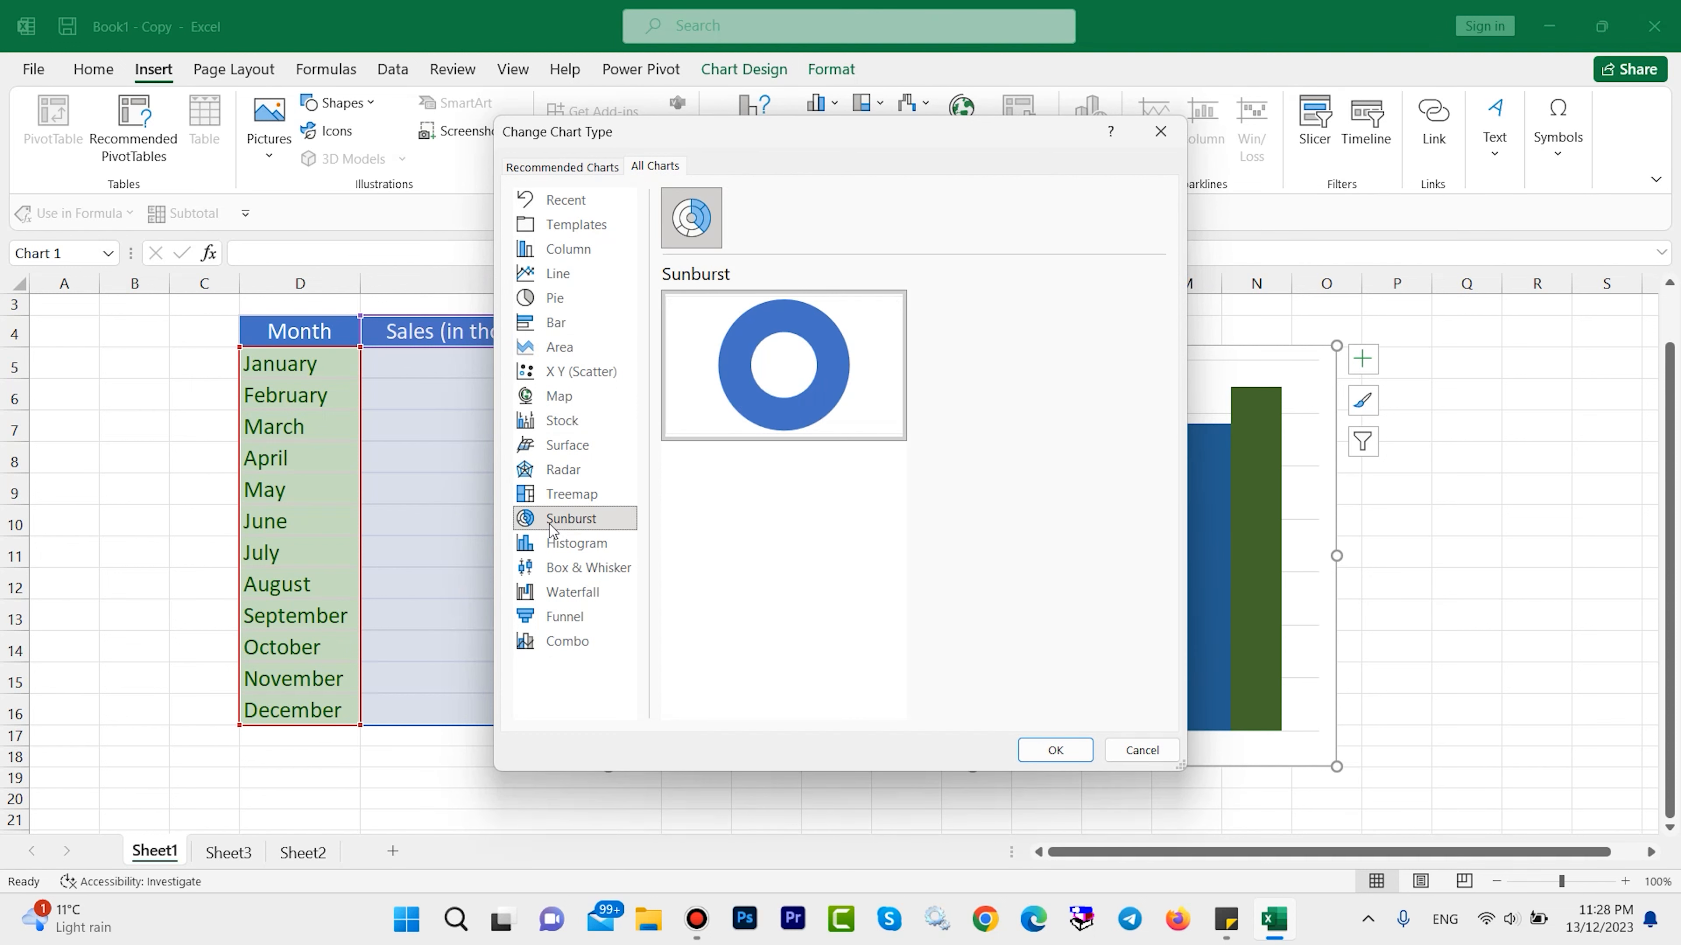
pyautogui.click(562, 498)
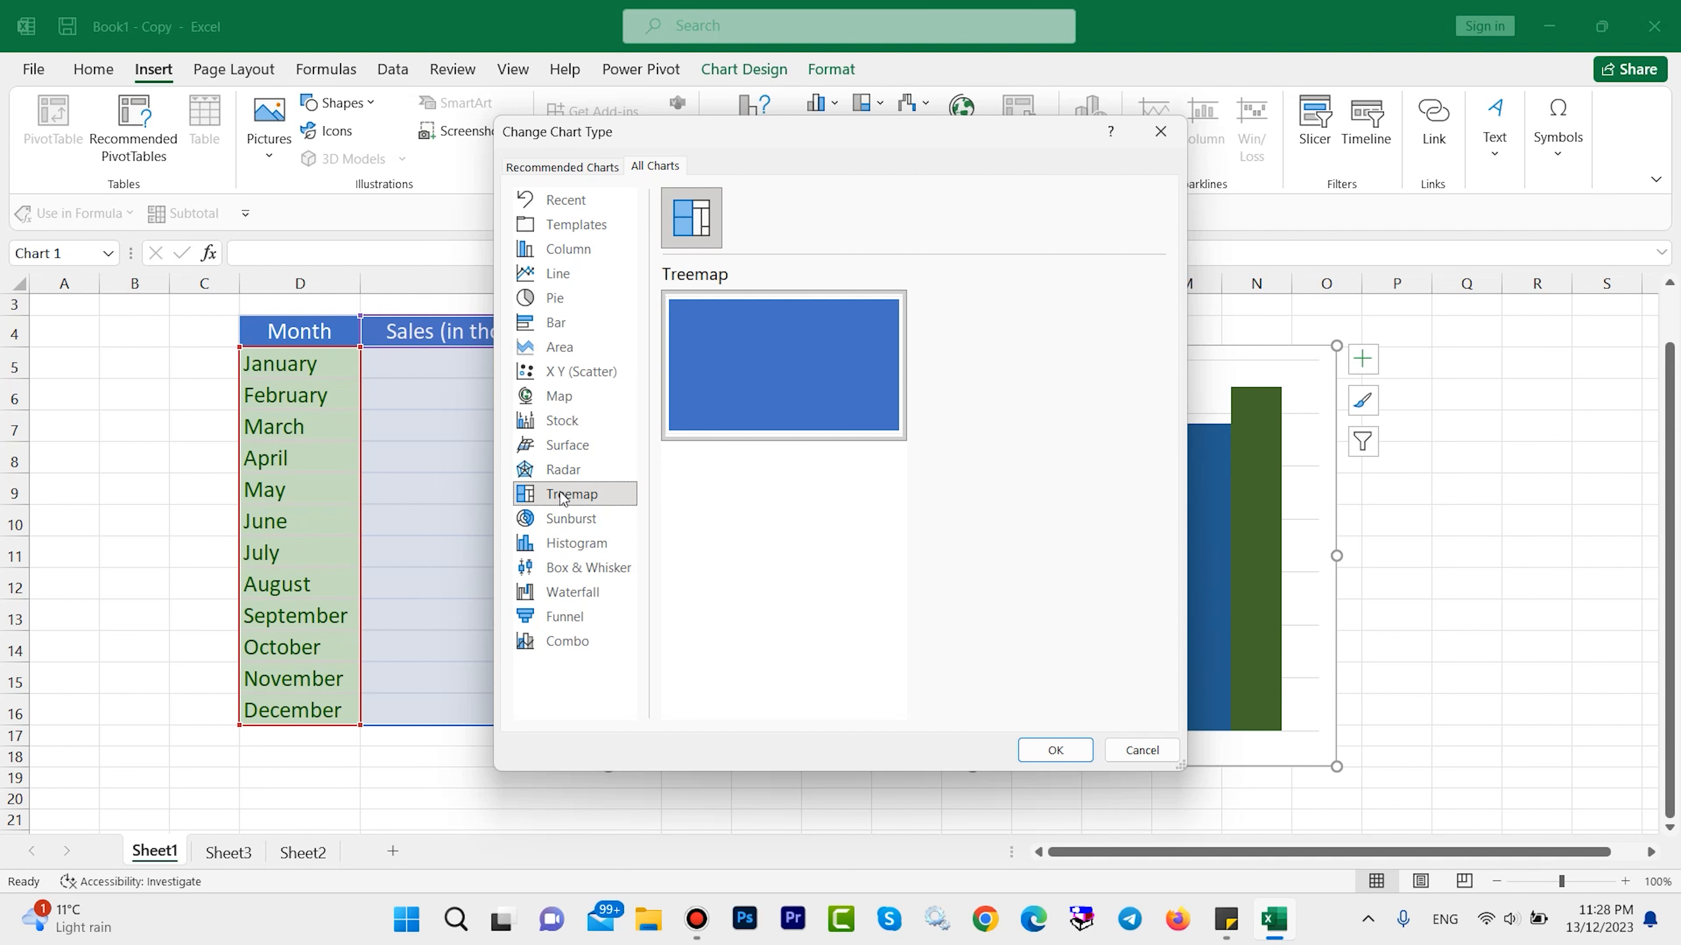
pyautogui.click(562, 421)
pyautogui.click(559, 396)
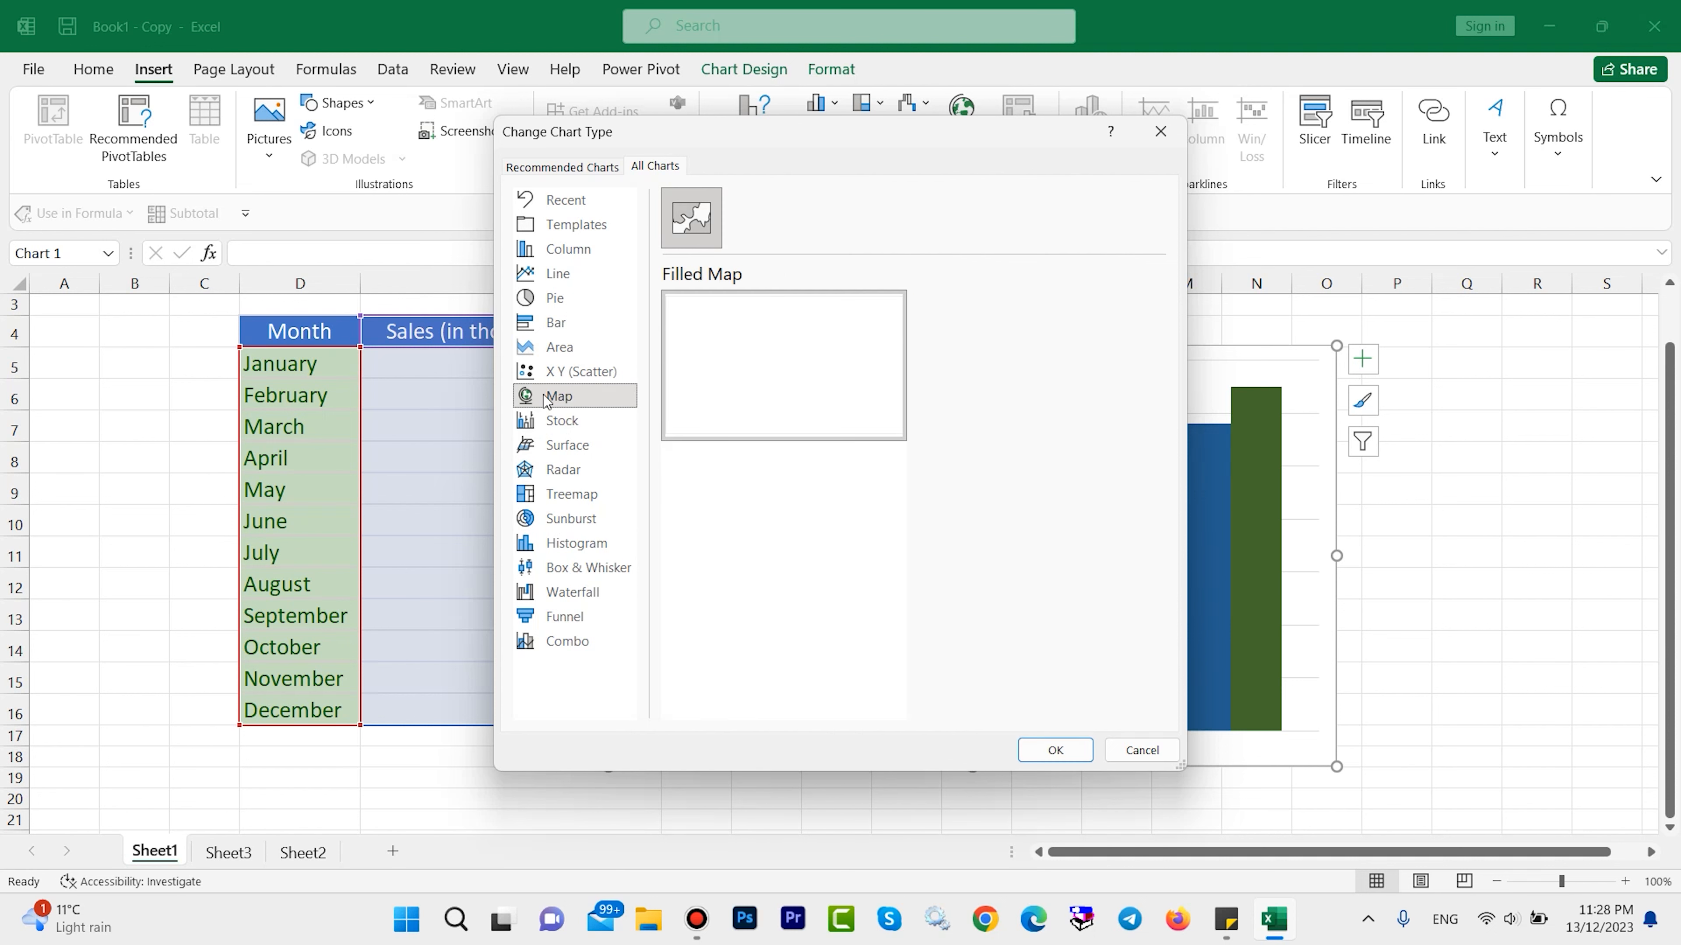
pyautogui.click(561, 304)
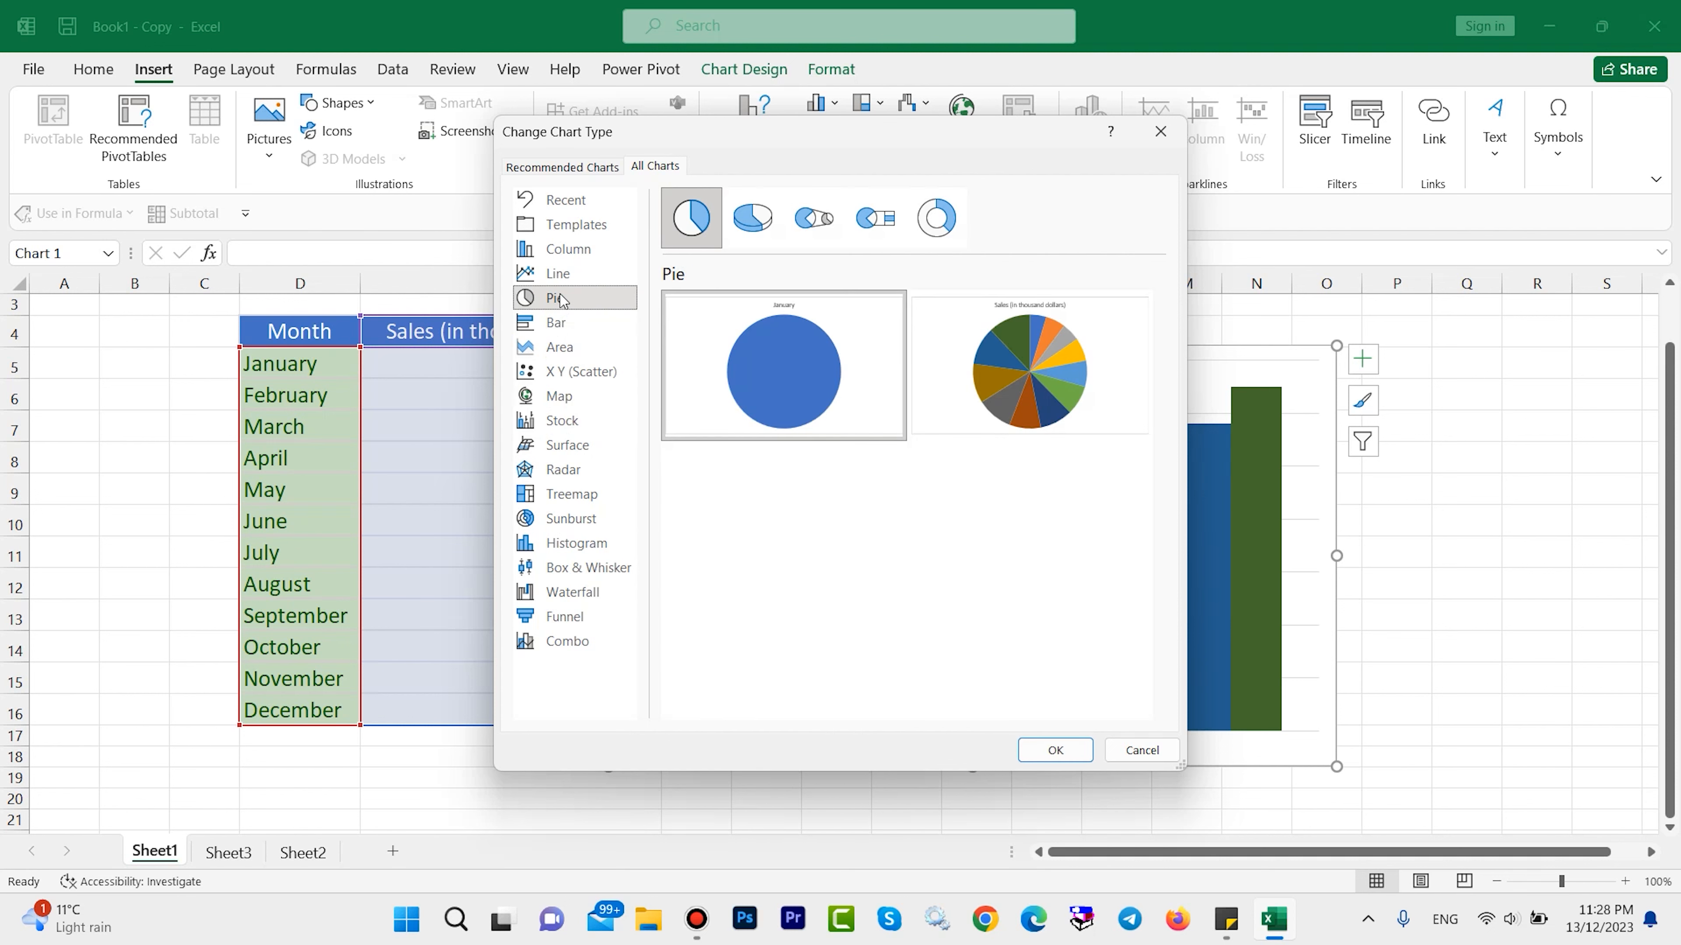
pyautogui.click(563, 324)
pyautogui.click(562, 348)
pyautogui.click(574, 373)
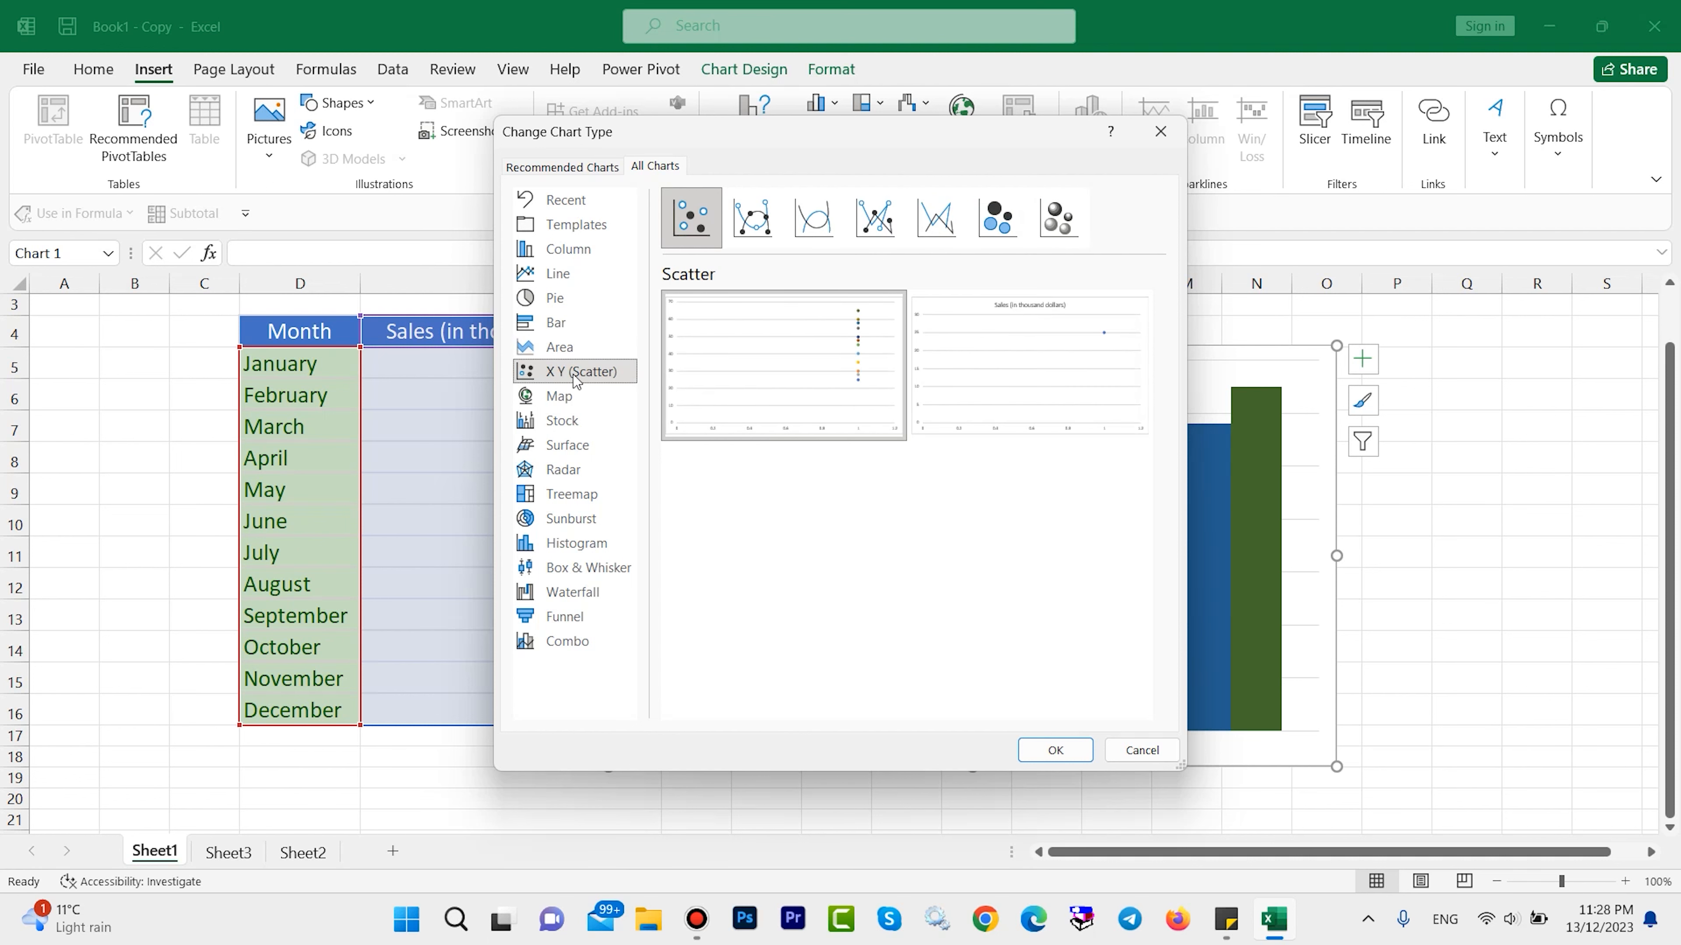
pyautogui.press('Escape')
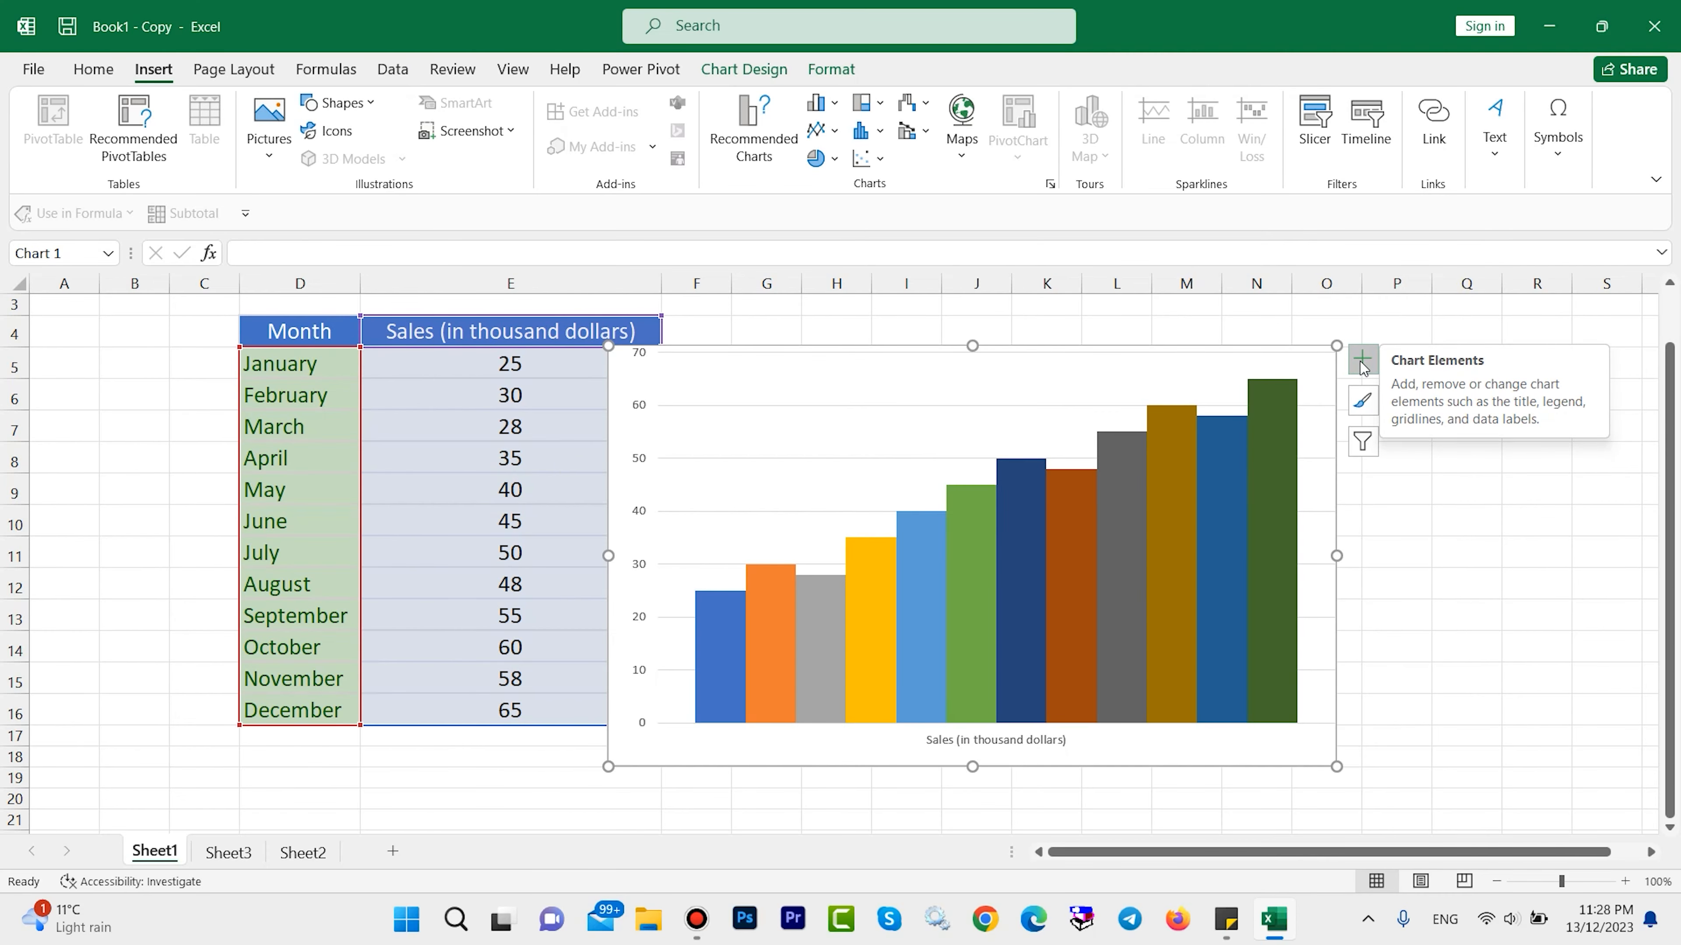
# Try axis titles on the sales chart, remove them again, and turn on data labels above the columns.
pyautogui.click(1360, 369)
pyautogui.click(1356, 374)
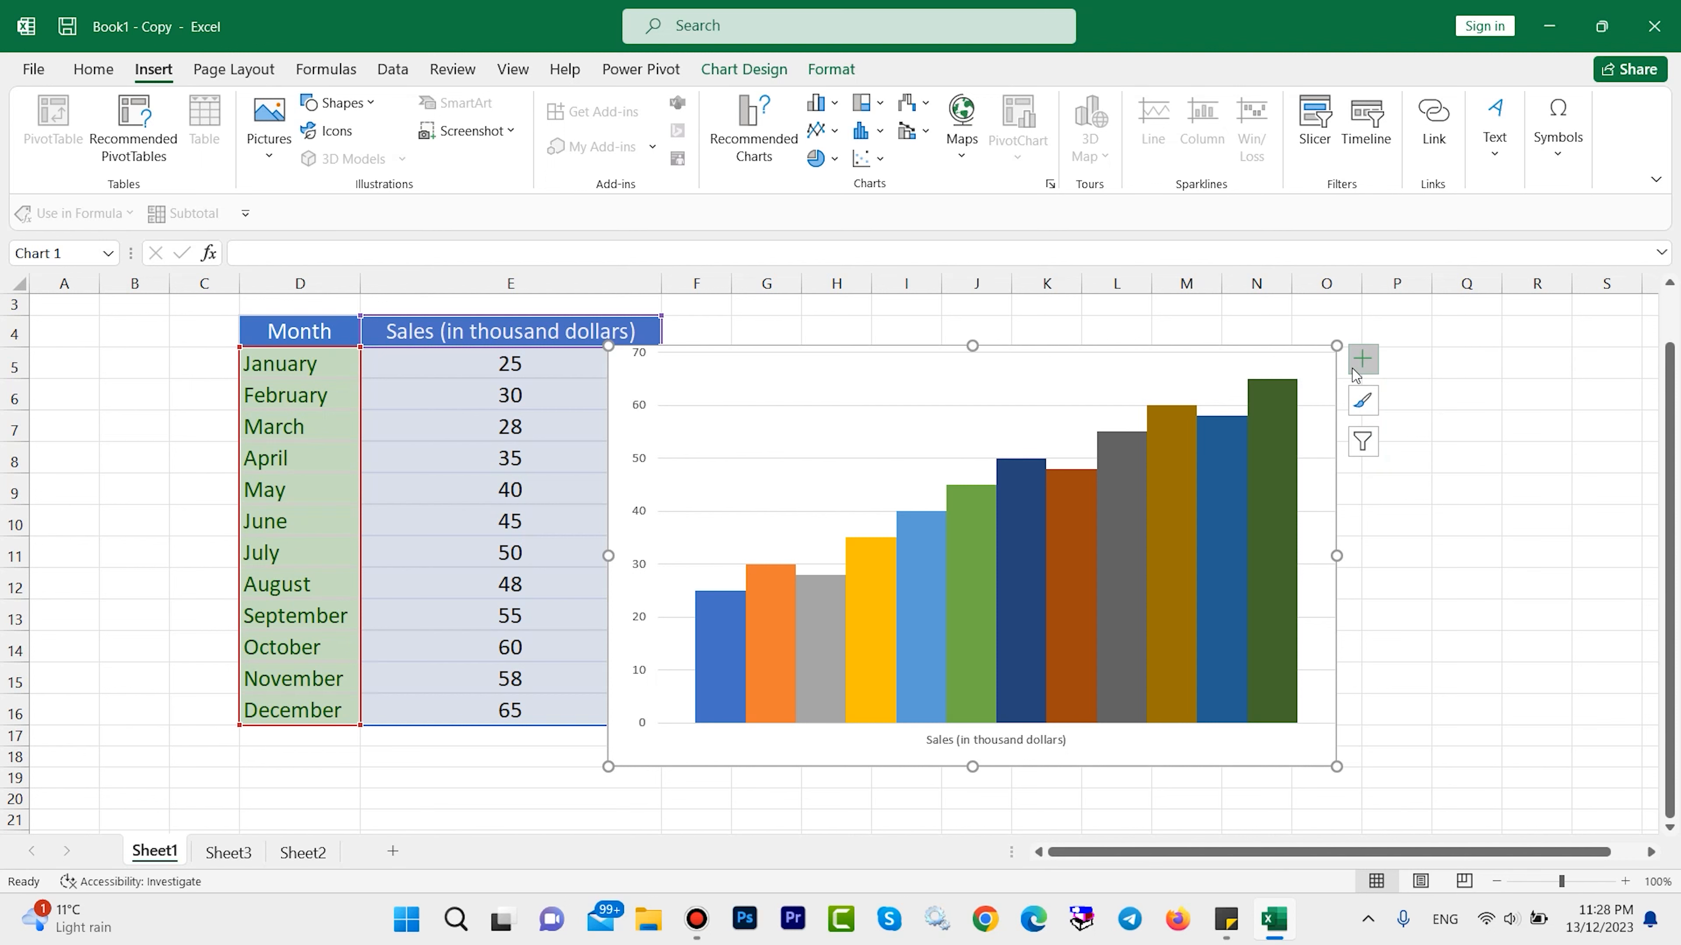
pyautogui.click(1356, 374)
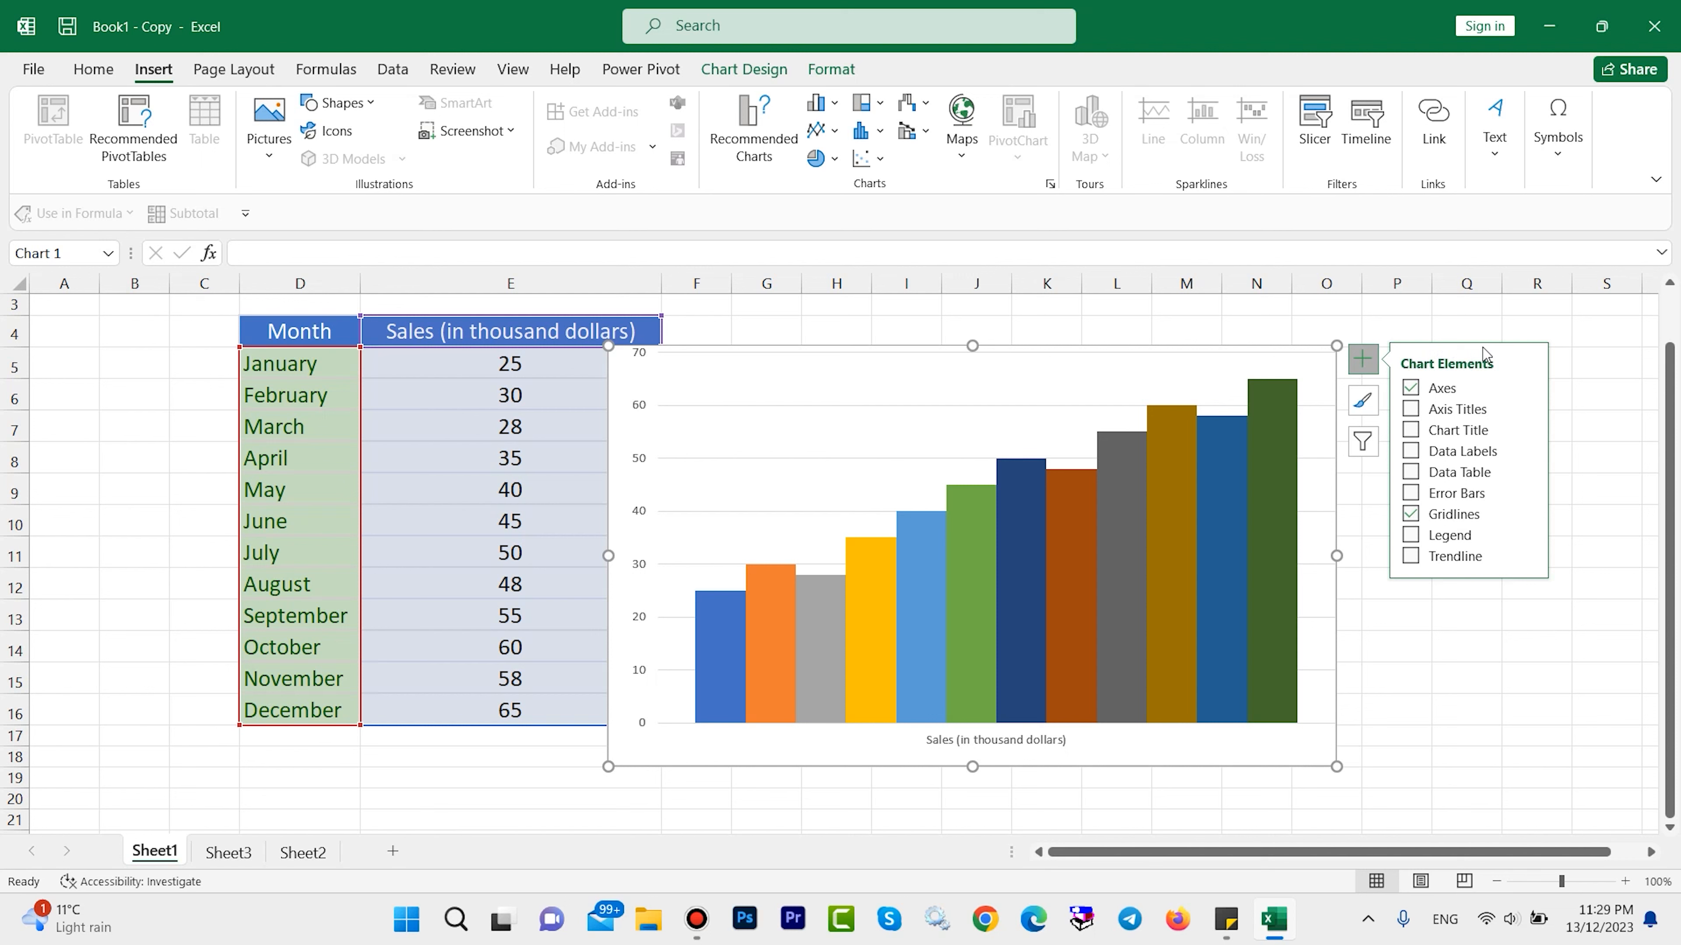
pyautogui.click(1411, 411)
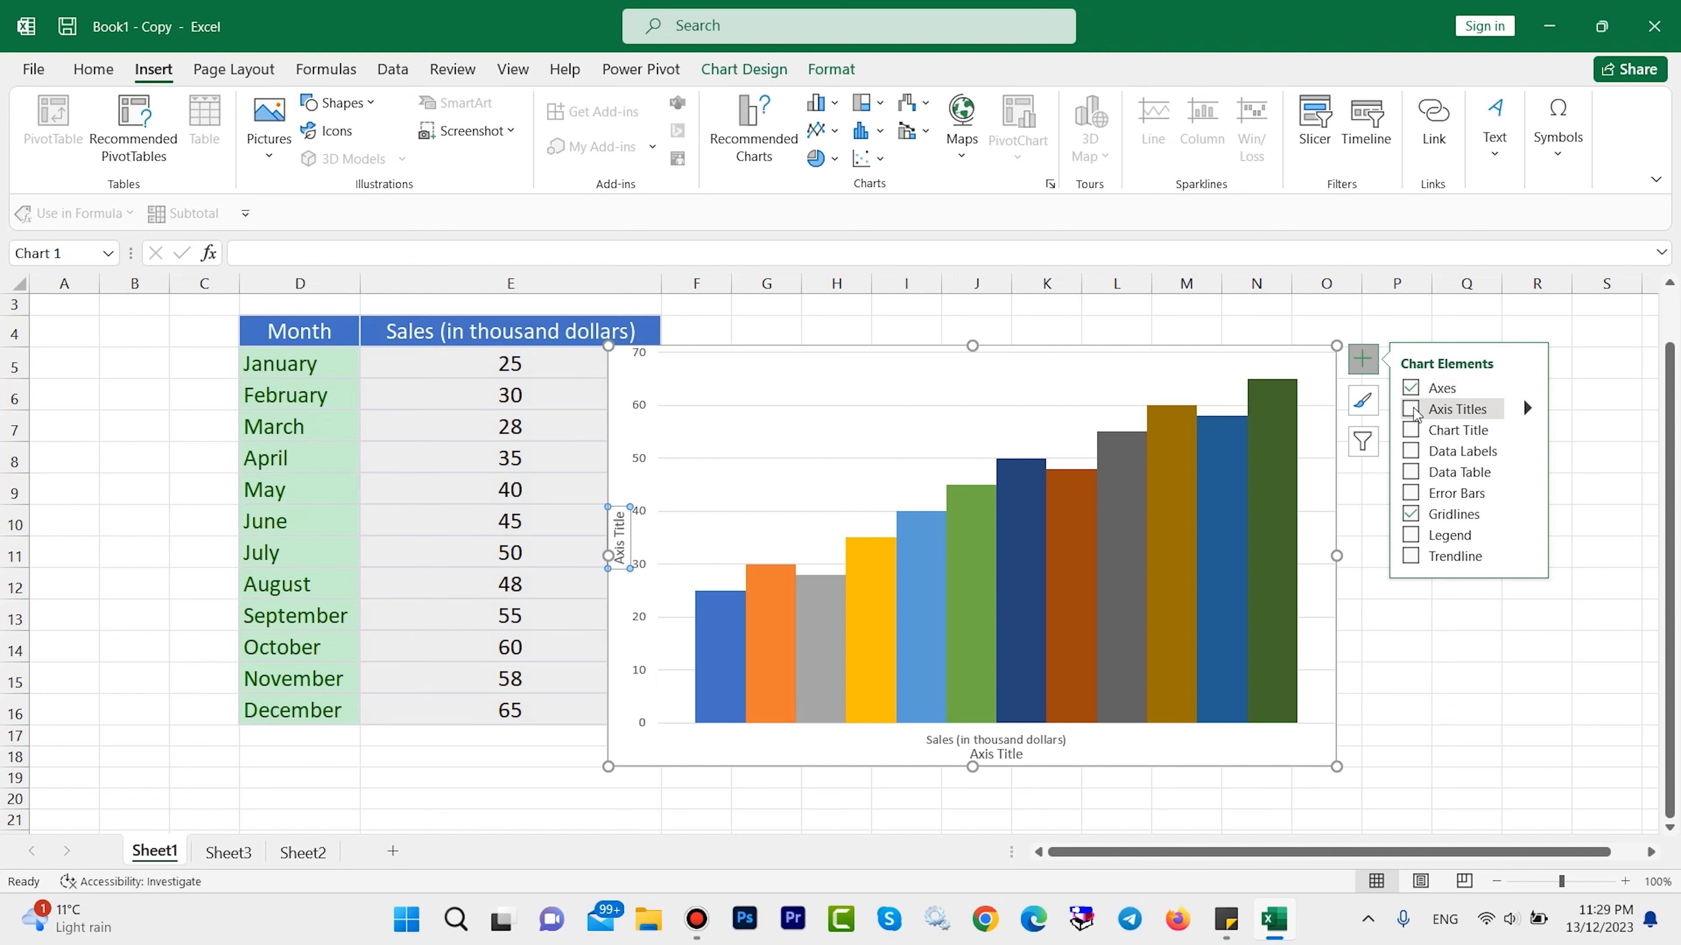
pyautogui.click(1412, 410)
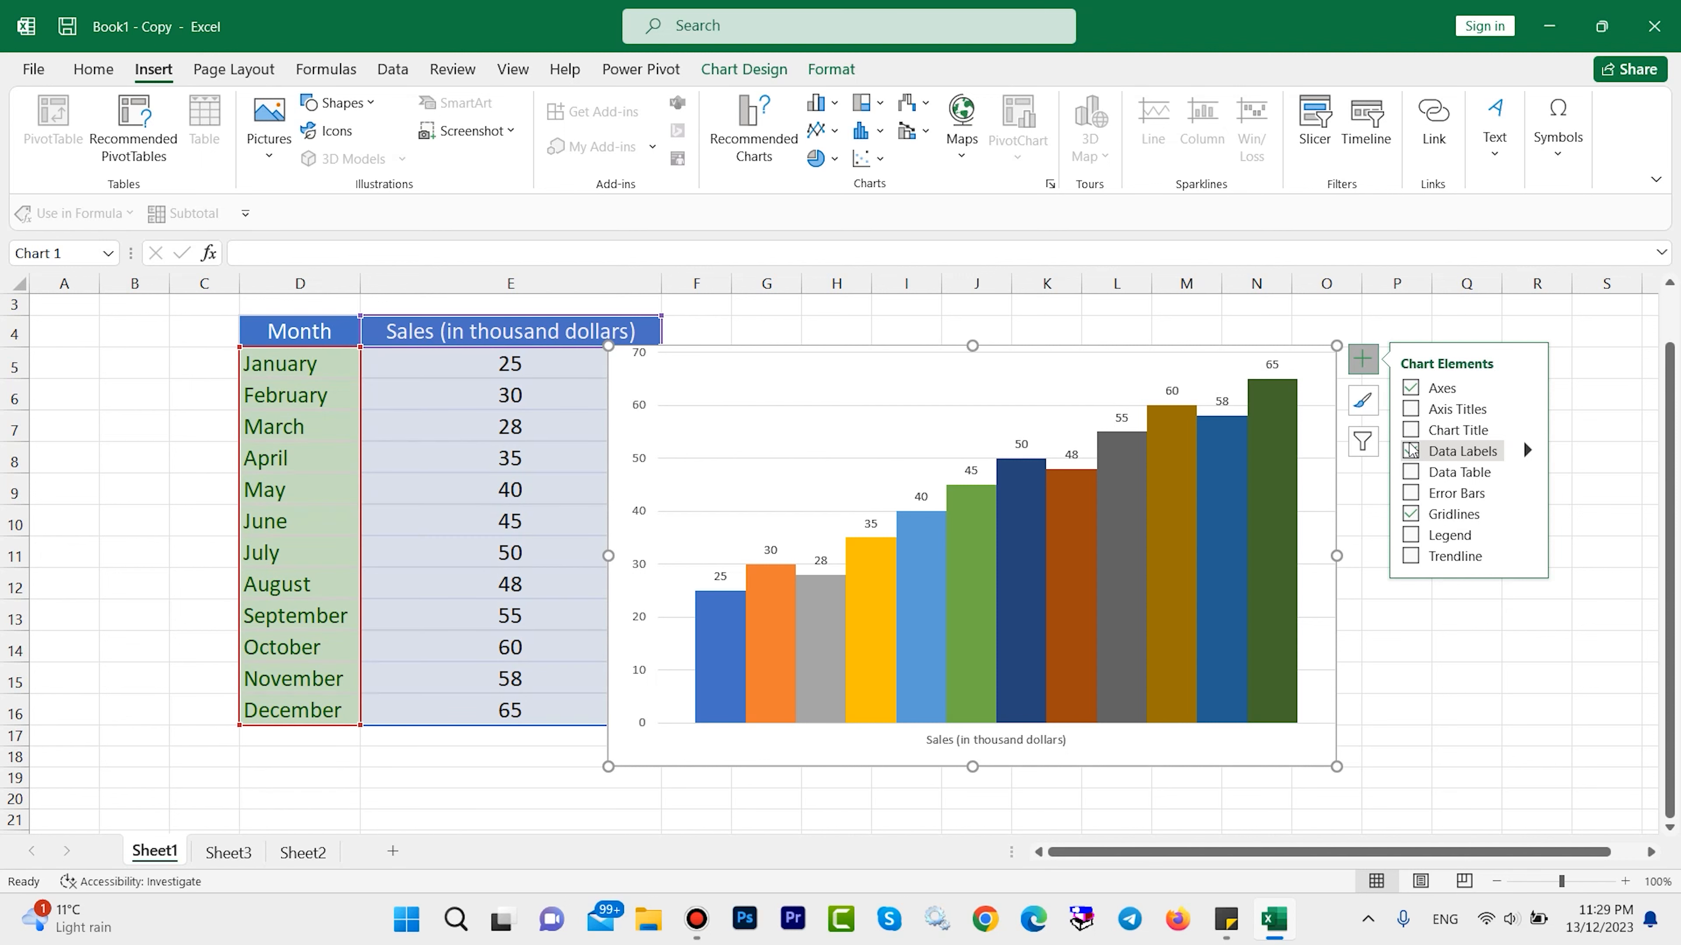
pyautogui.click(1411, 450)
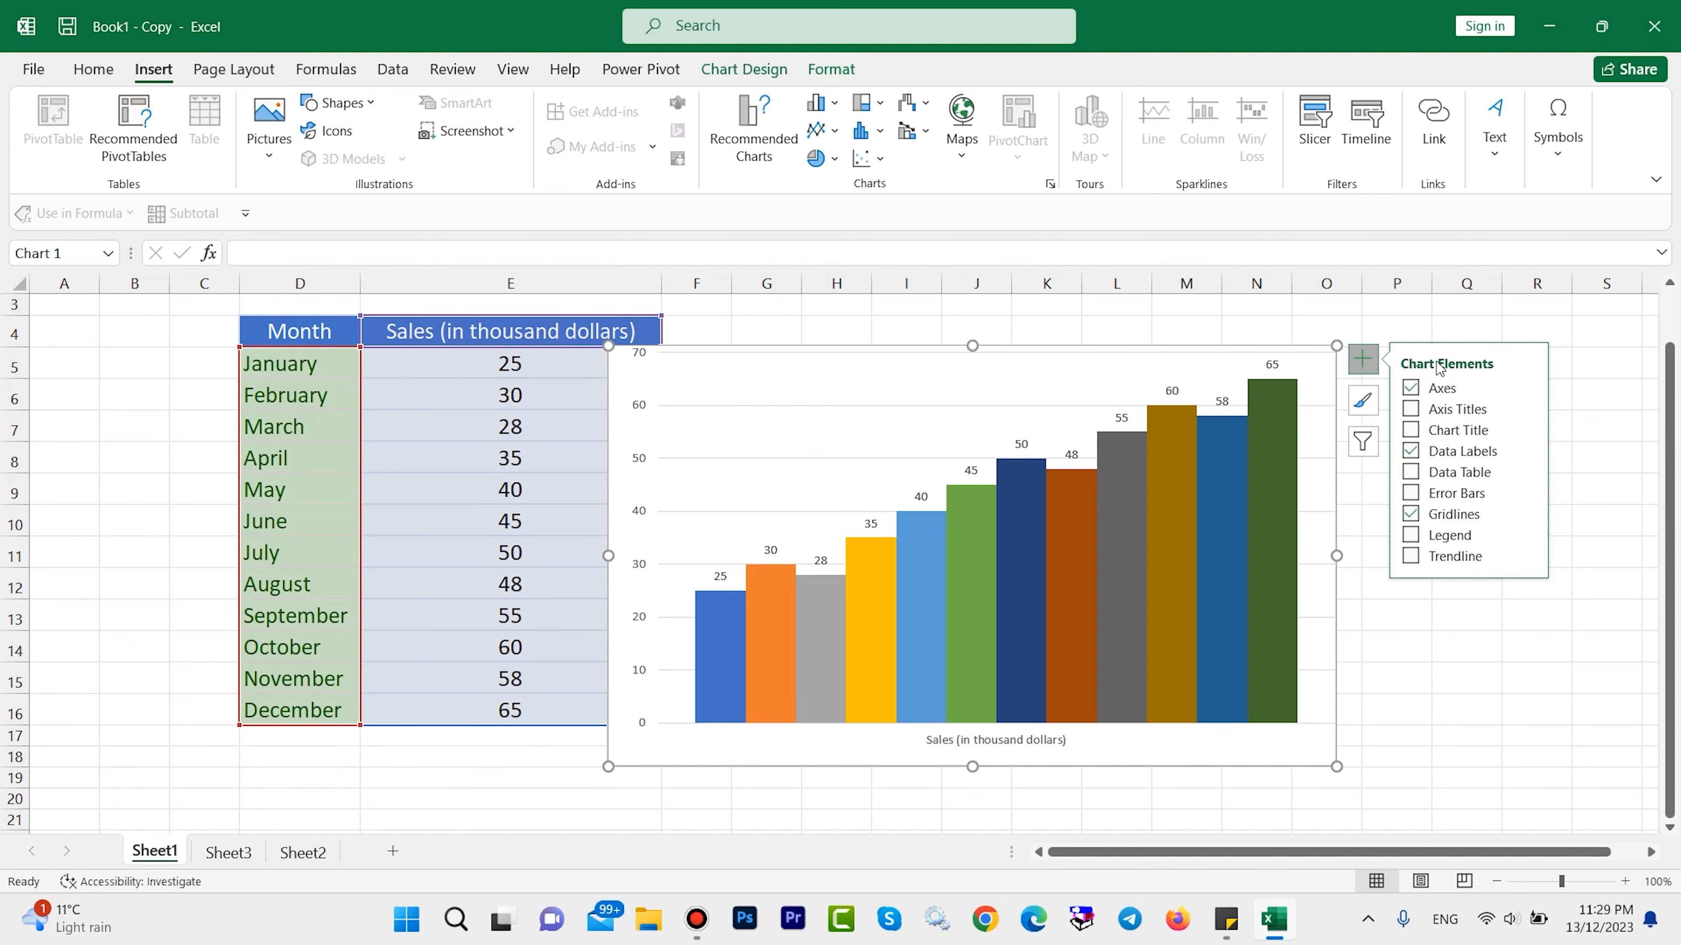
# Show a data table beneath the sales chart and extend the chart's upper edge up to row 3.
pyautogui.click(1413, 474)
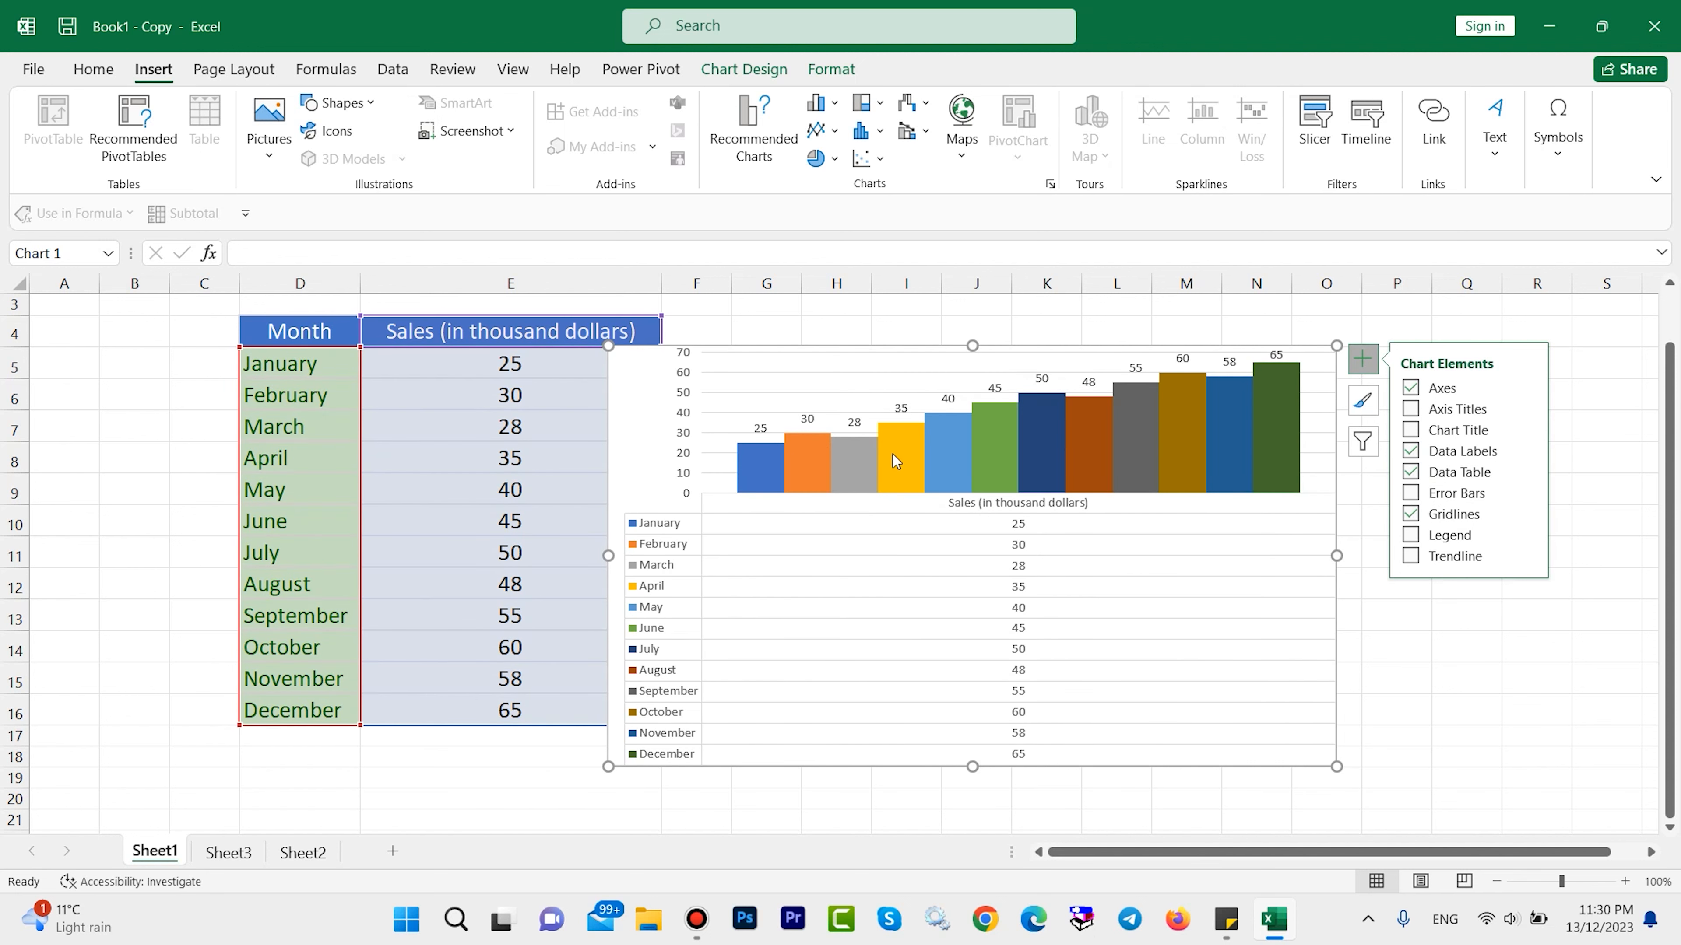
pyautogui.moveTo(972, 346); pyautogui.dragTo(972, 309)
pyautogui.click(1362, 323)
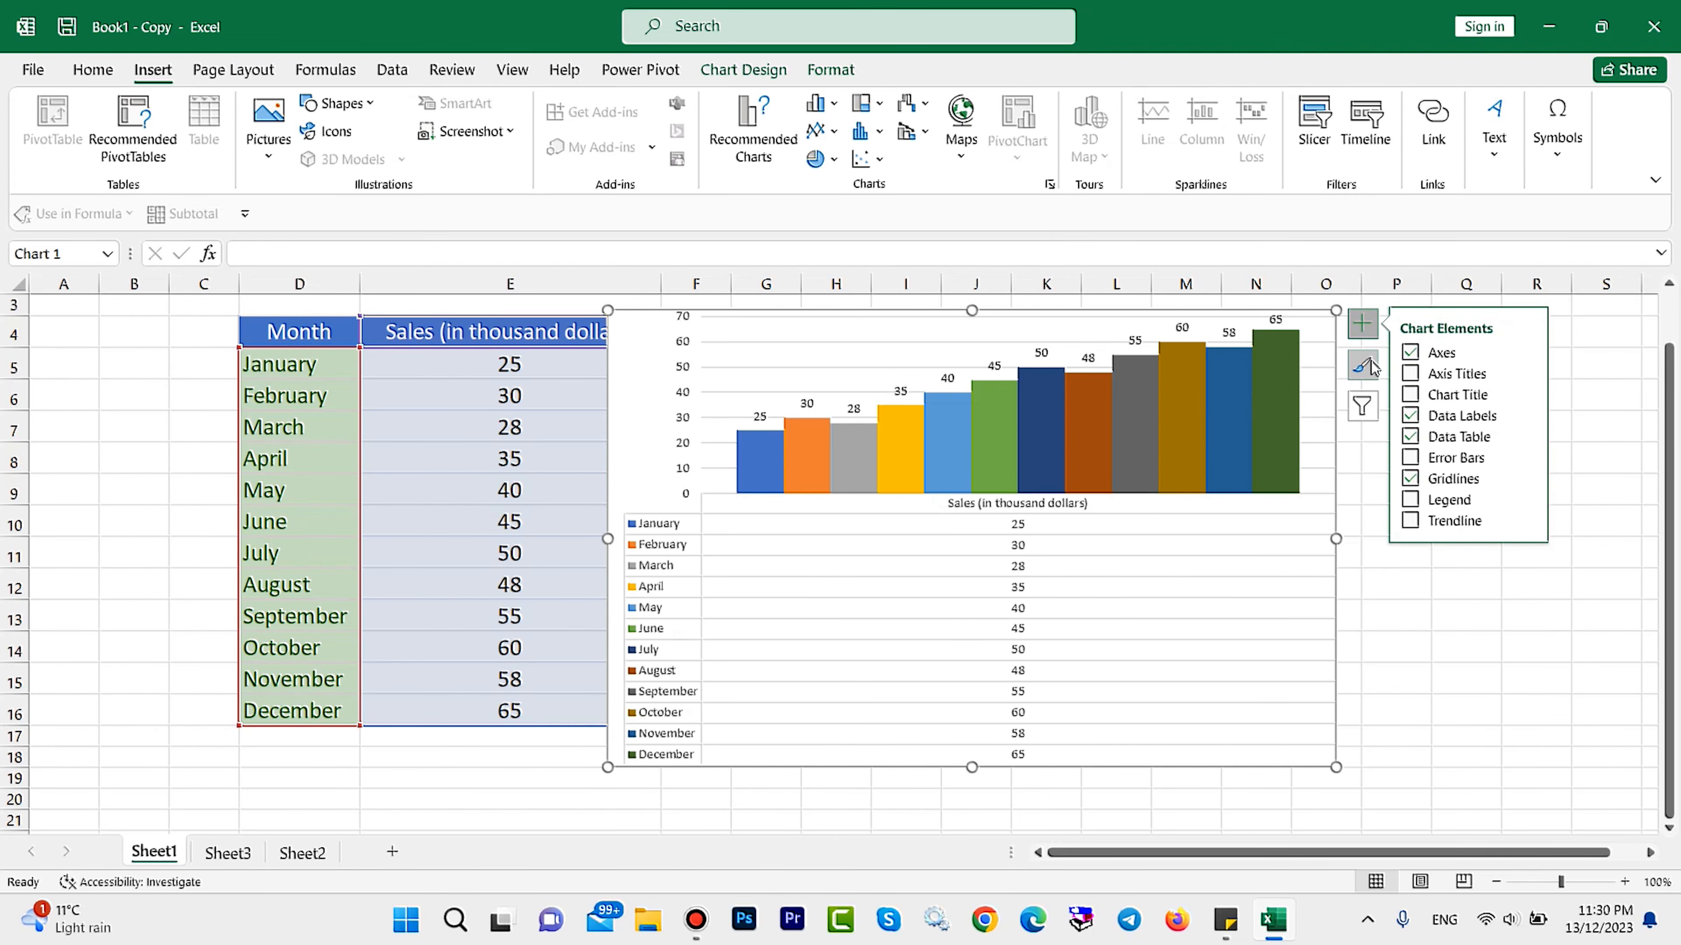
# Remove the data table from the sales chart while keeping its data labels.
pyautogui.click(1371, 367)
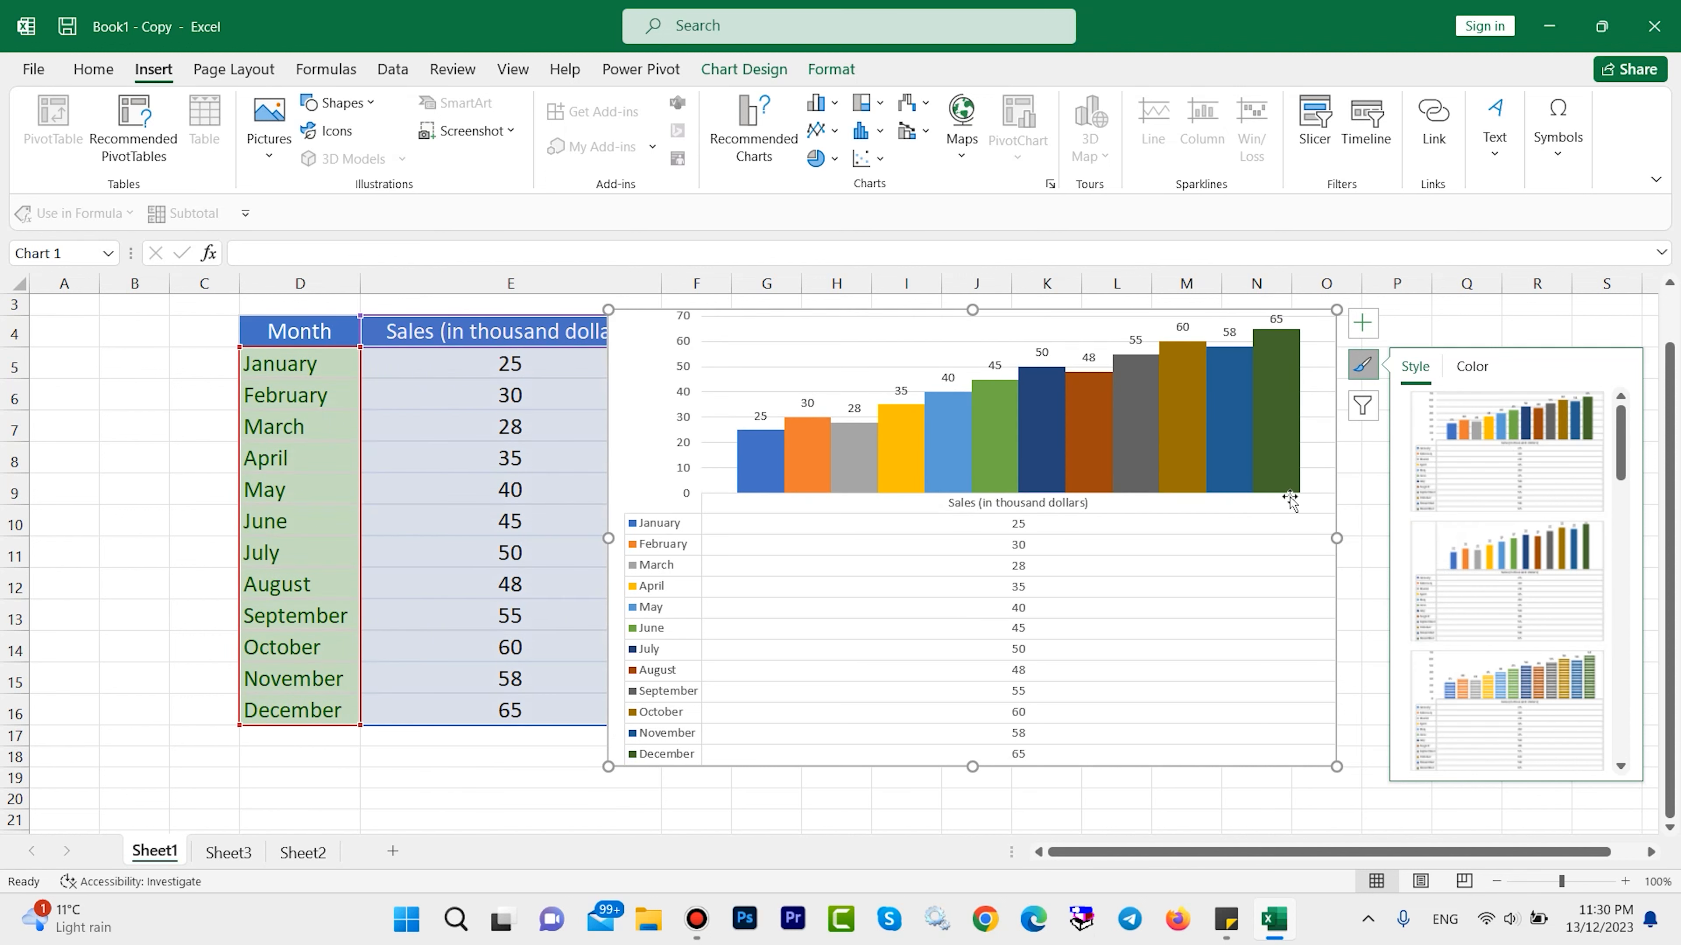
pyautogui.click(1363, 334)
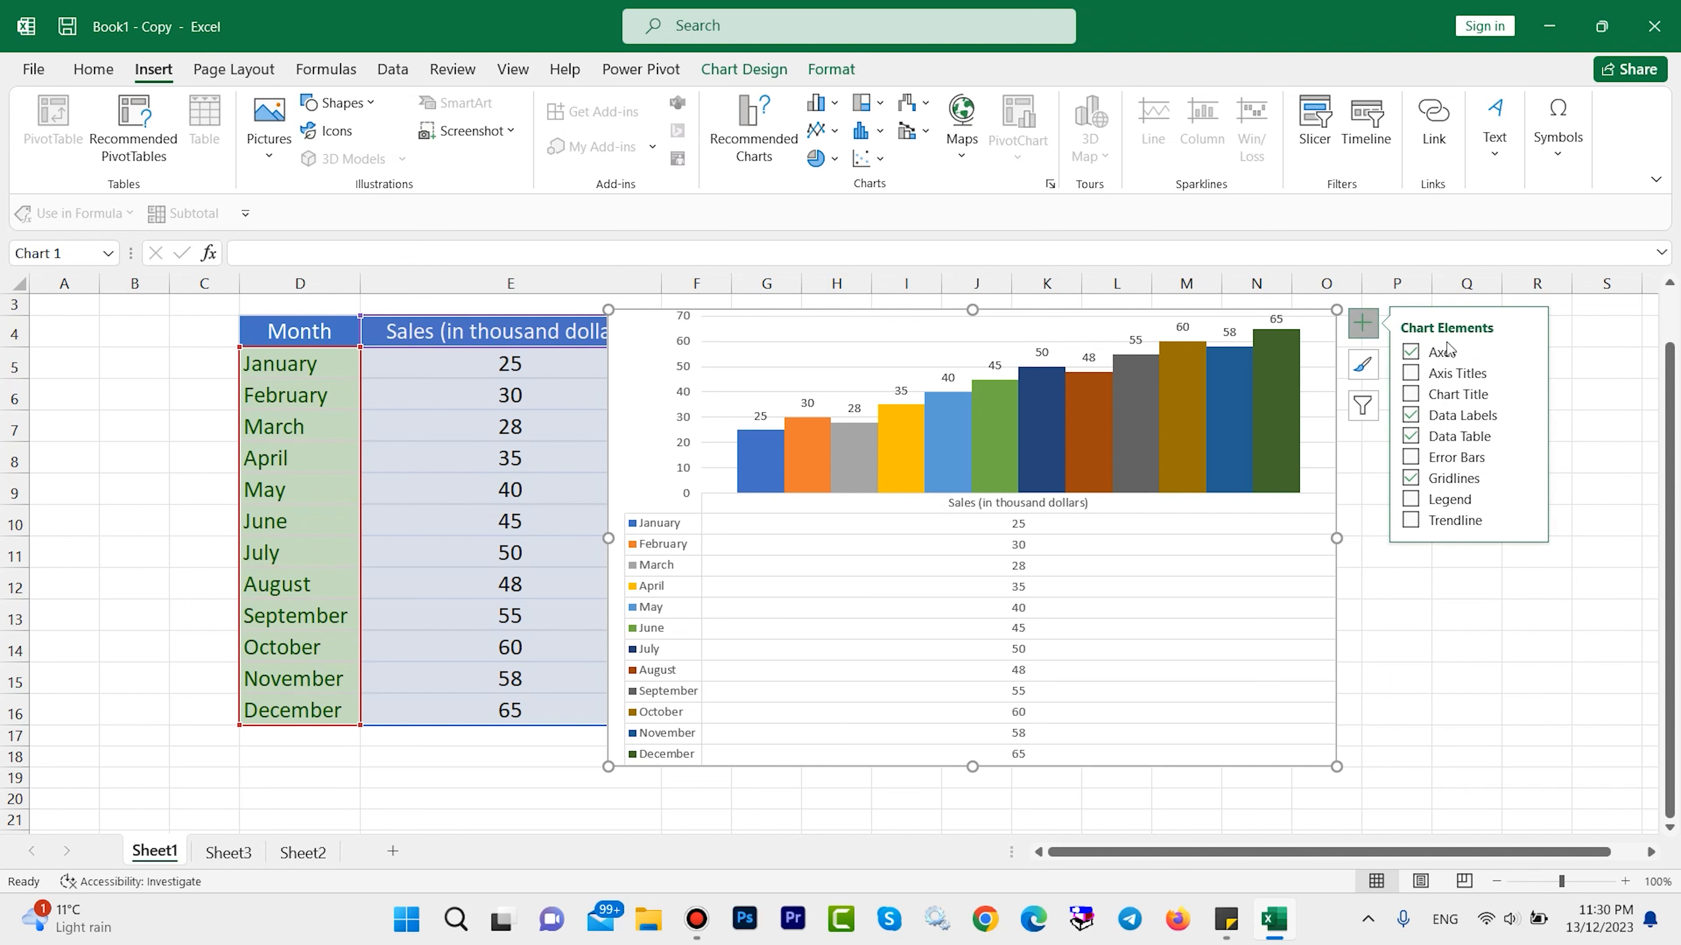
pyautogui.click(1411, 436)
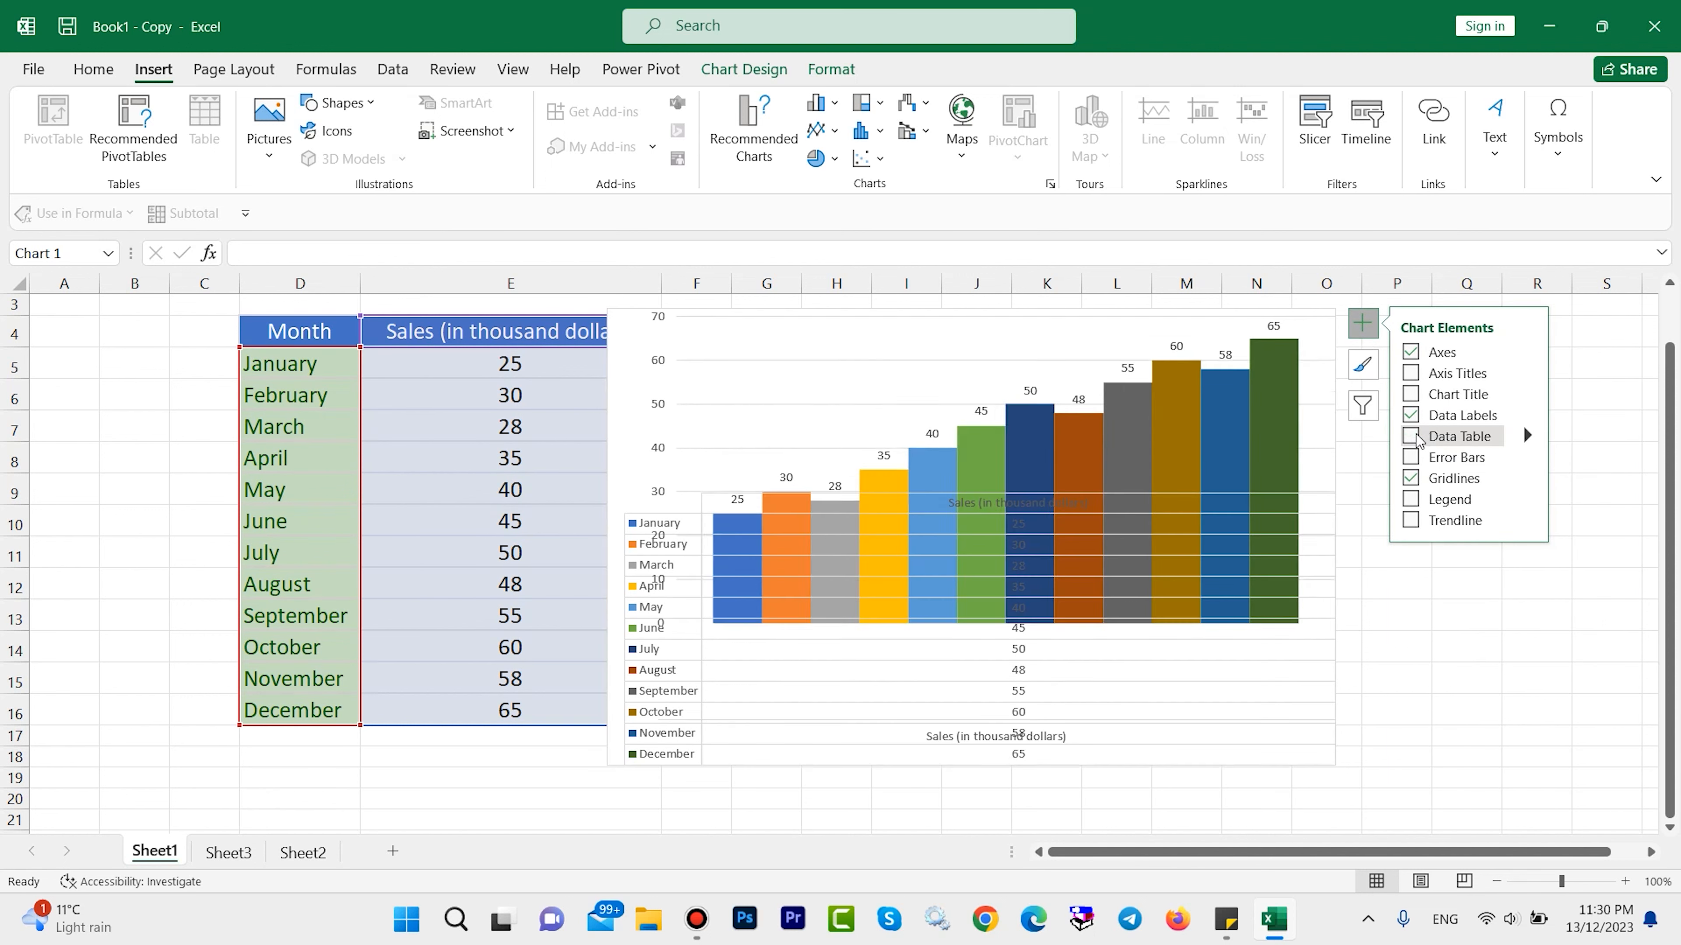
# Apply the last available chart style, with separated, gradient-shaded columns on a white background, and view the chart's colour schemes.
pyautogui.click(1363, 365)
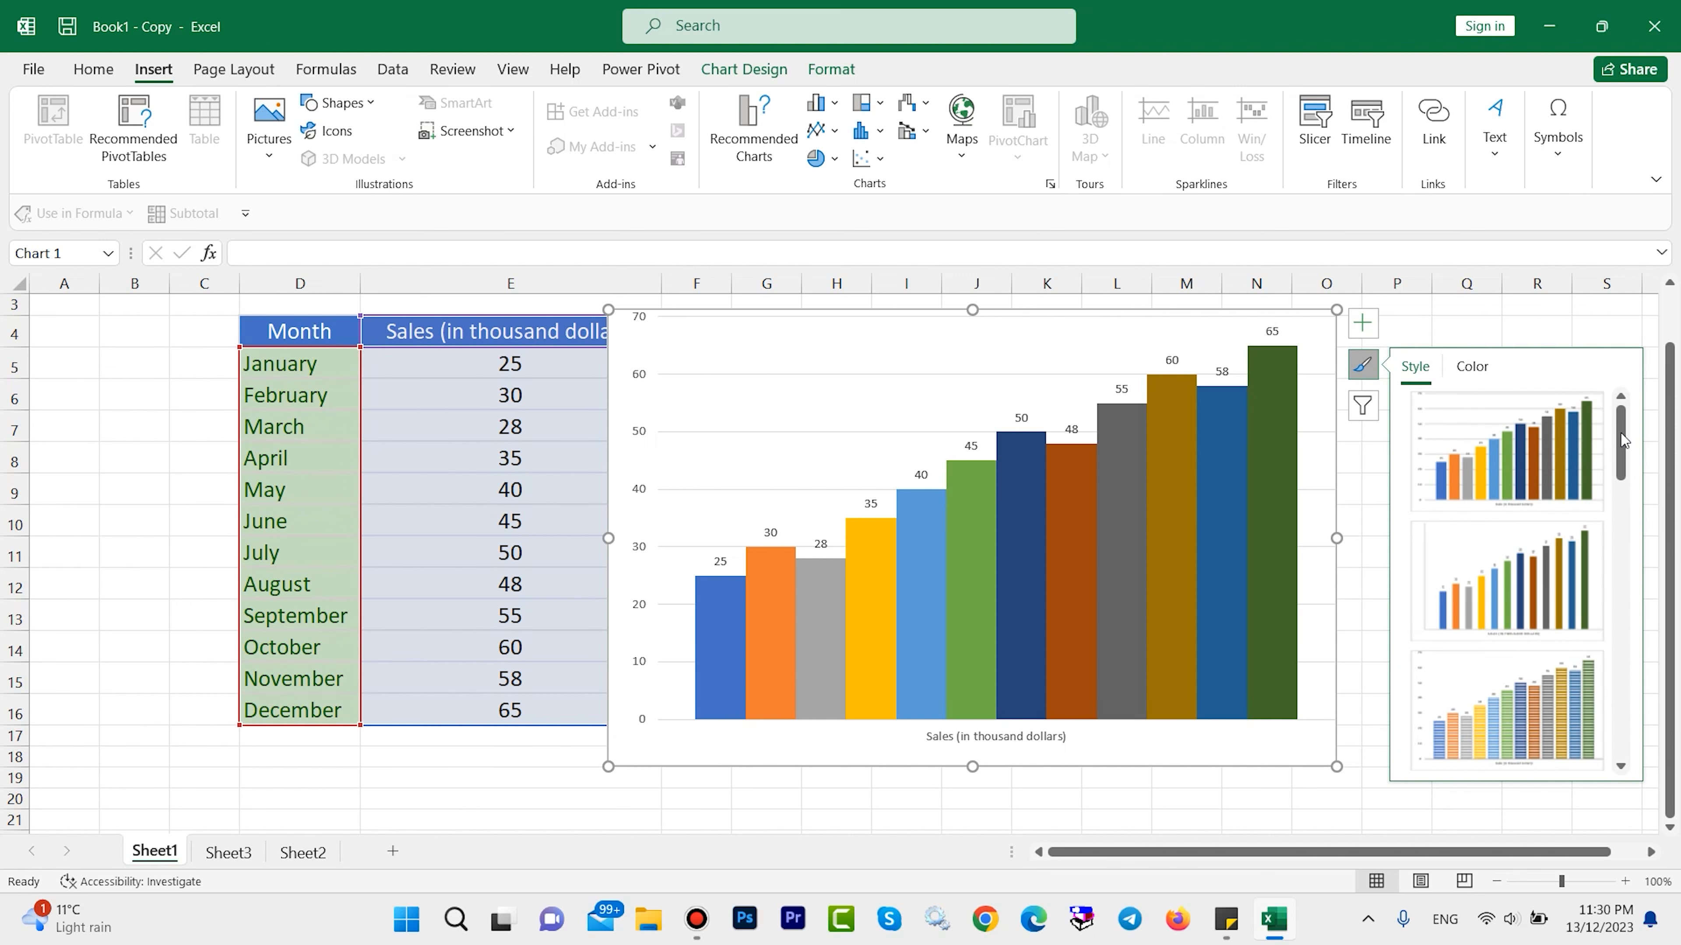
pyautogui.moveTo(1625, 440); pyautogui.dragTo(1624, 619)
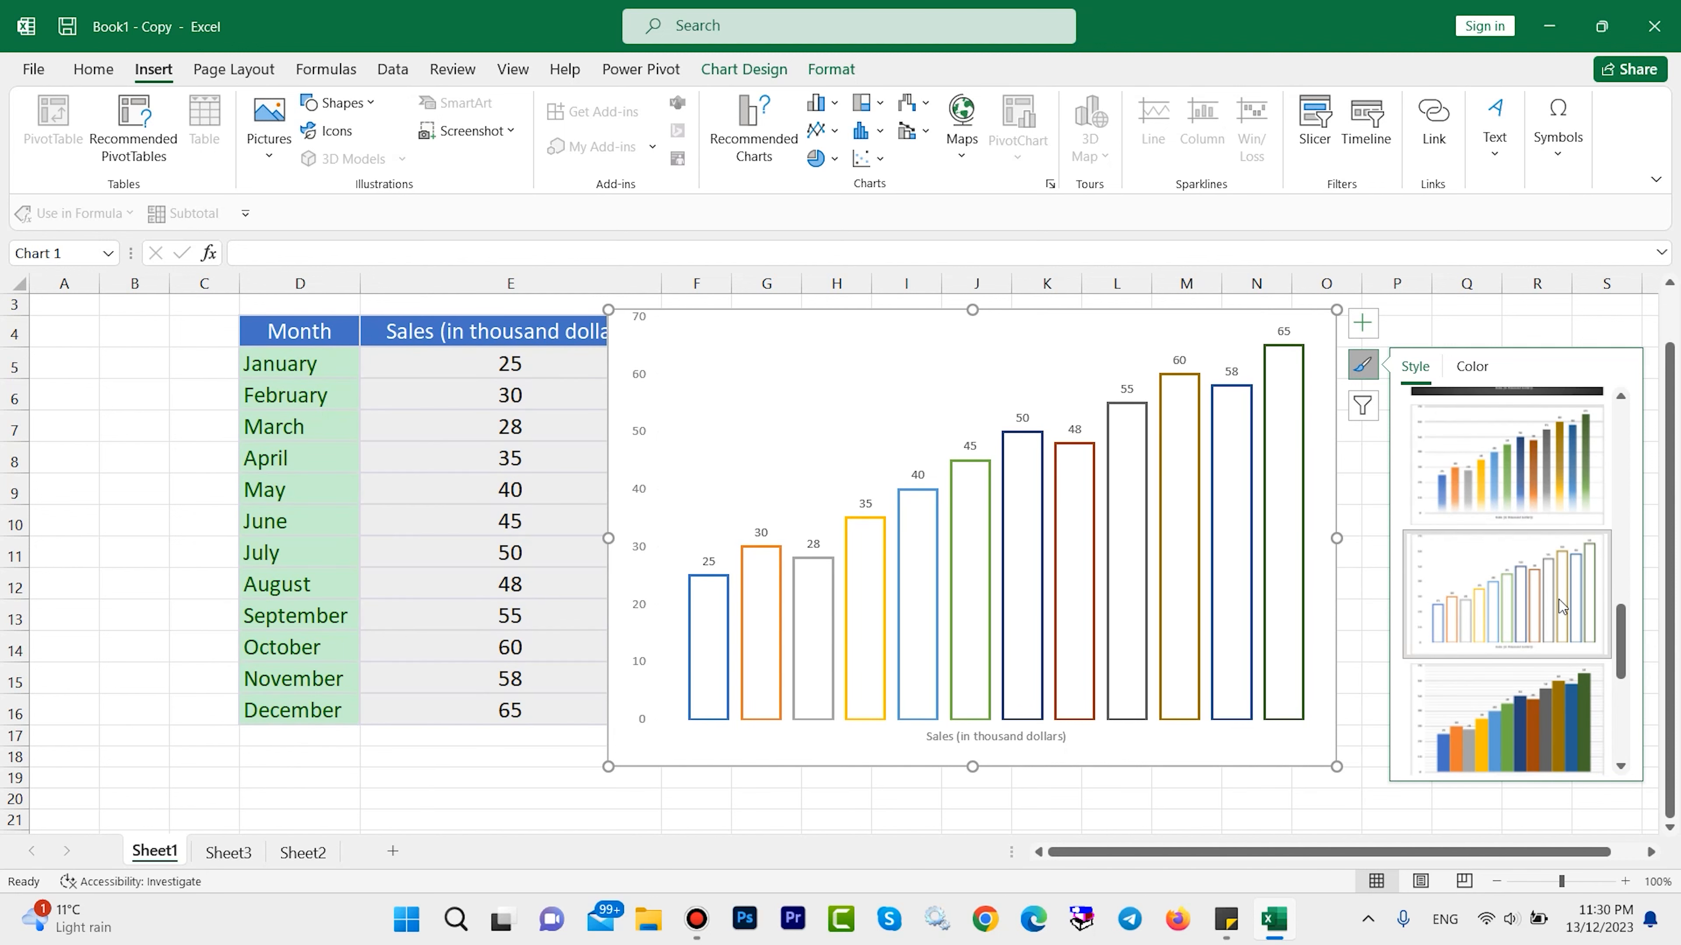
pyautogui.click(1515, 471)
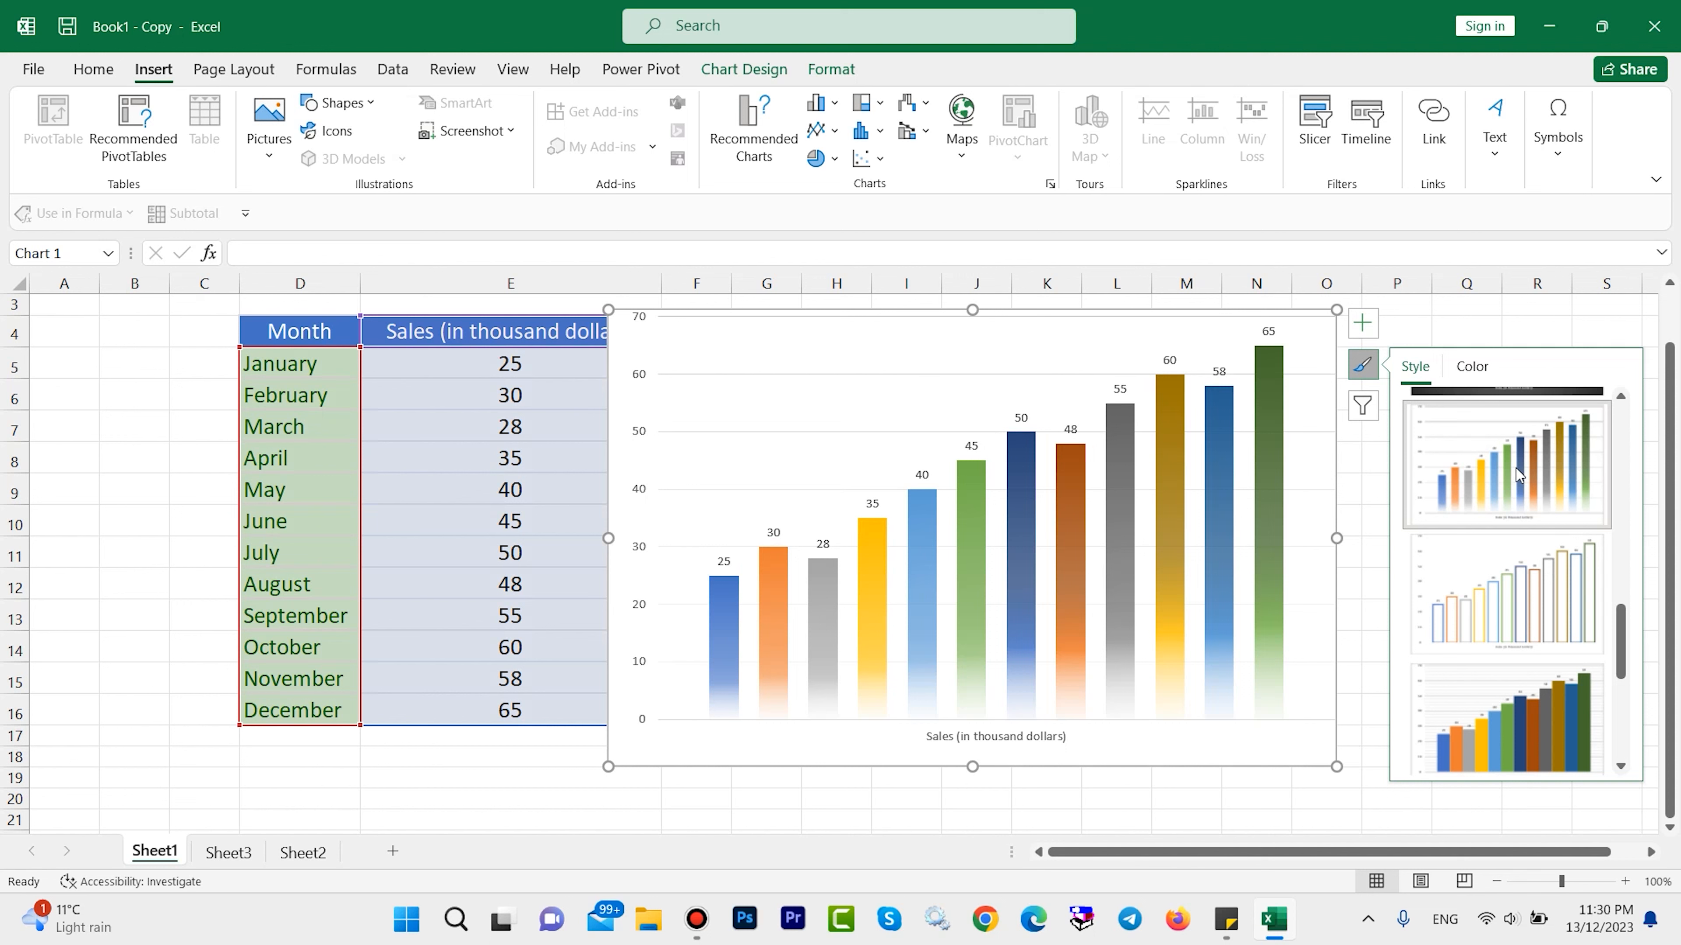
pyautogui.moveTo(1628, 626); pyautogui.dragTo(1632, 708)
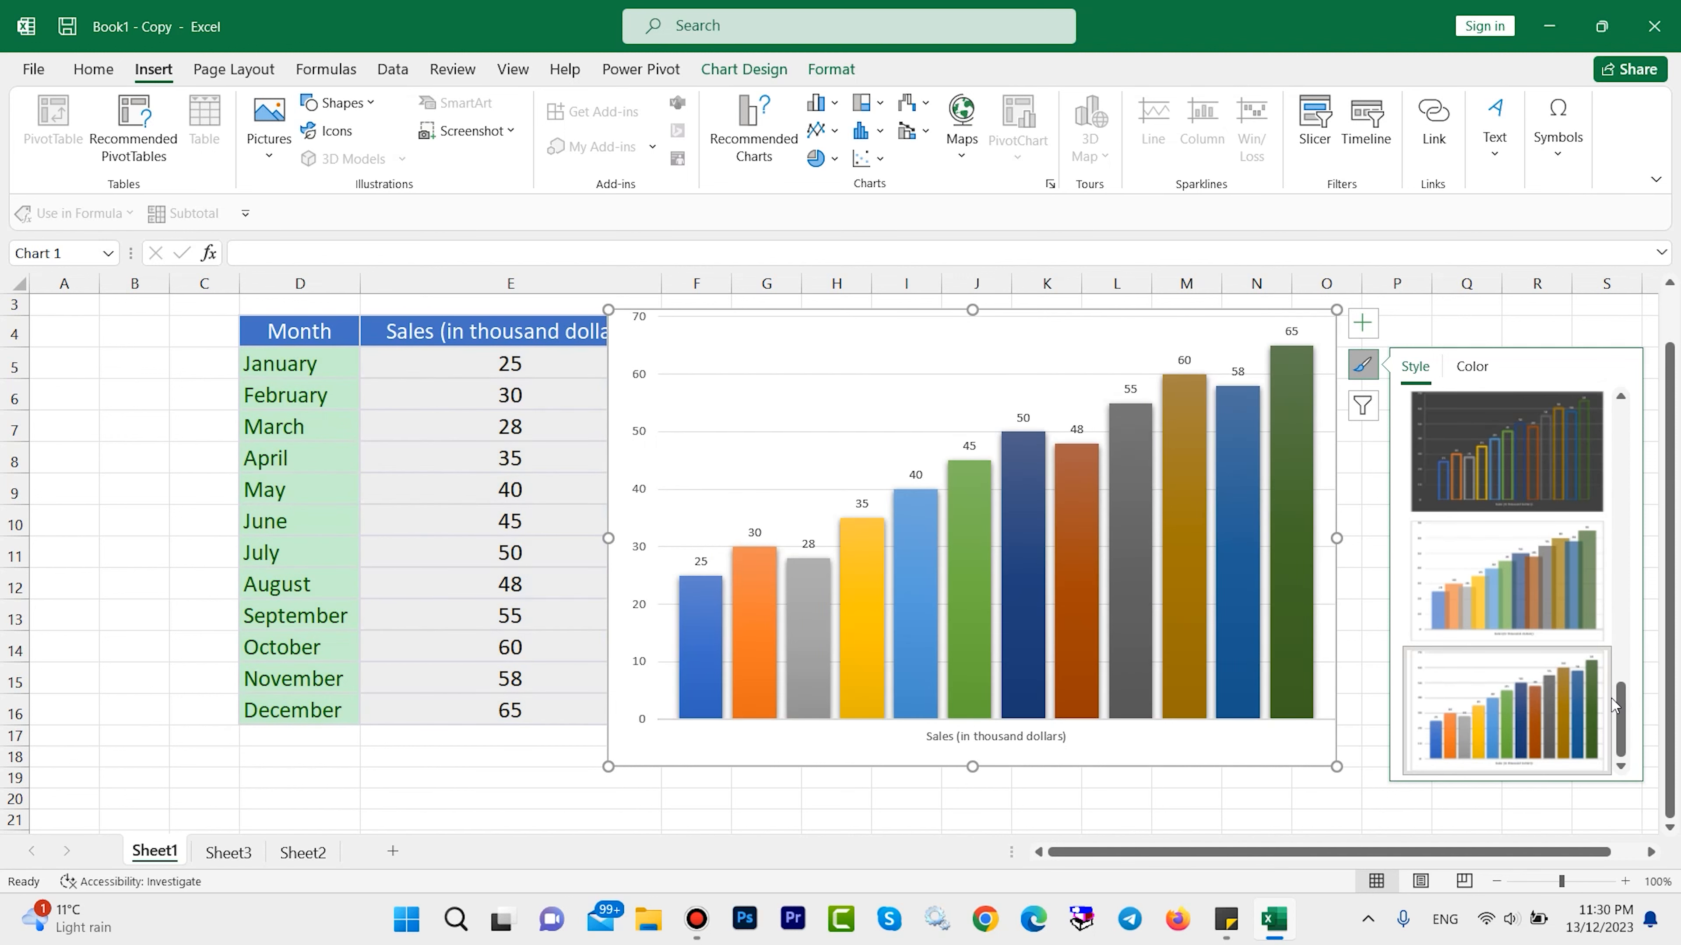
pyautogui.moveTo(1615, 699); pyautogui.dragTo(1615, 445)
pyautogui.click(1478, 372)
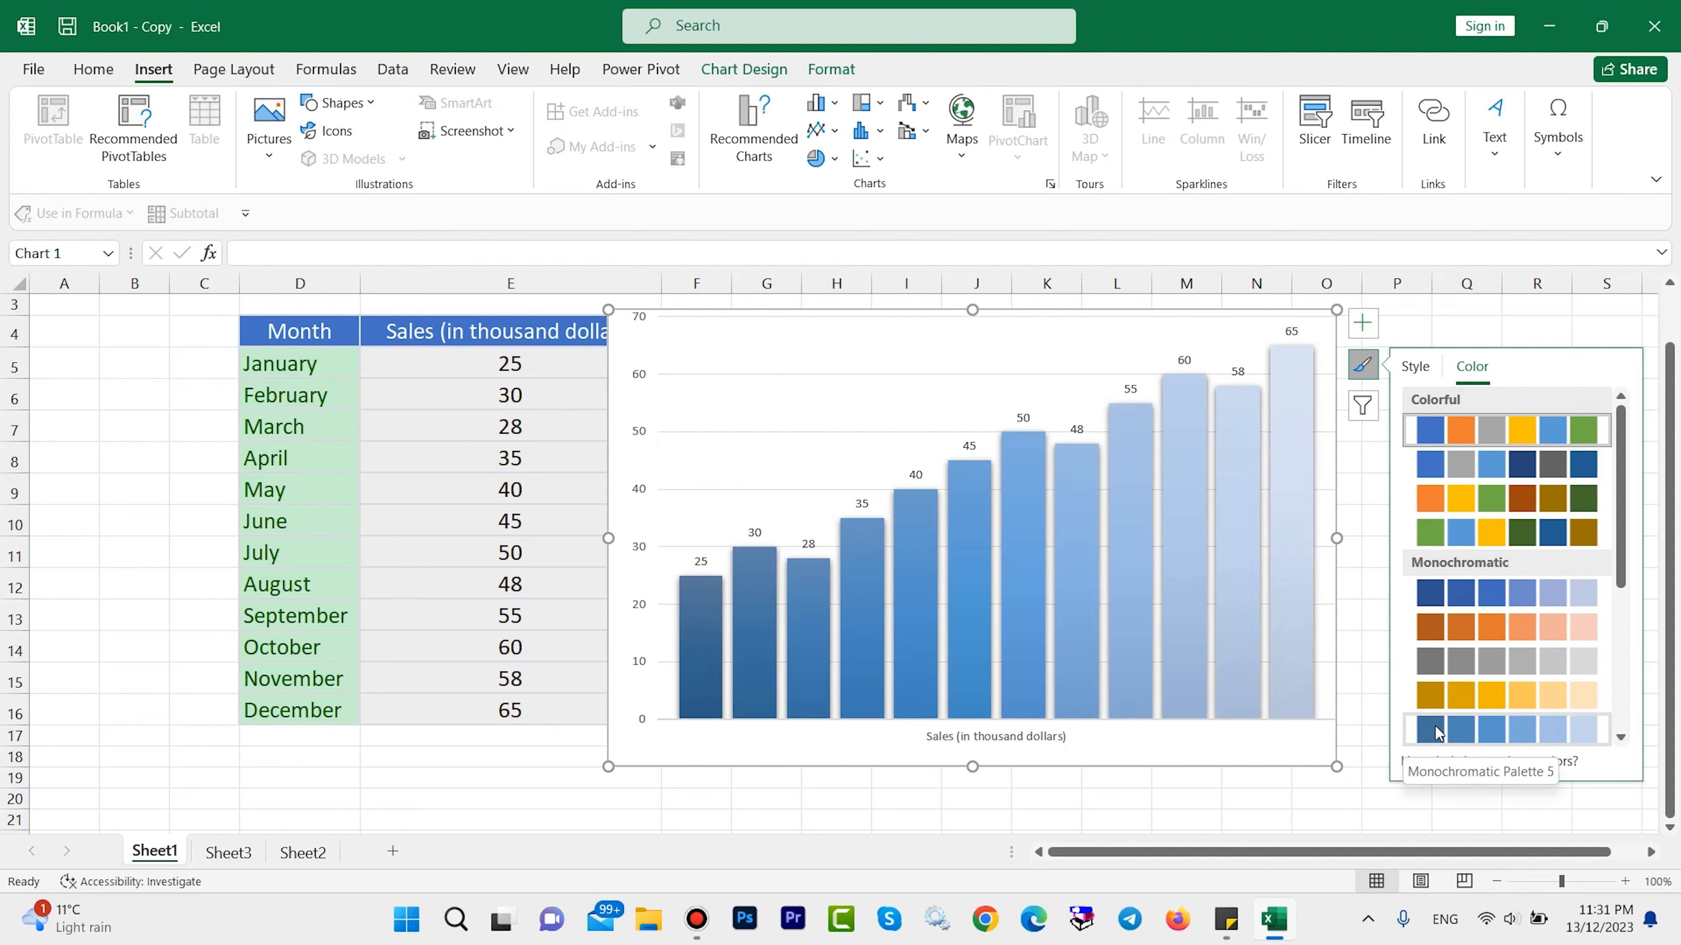
# Filter the chart's series so that only January, February, March and April are plotted.
pyautogui.click(1361, 406)
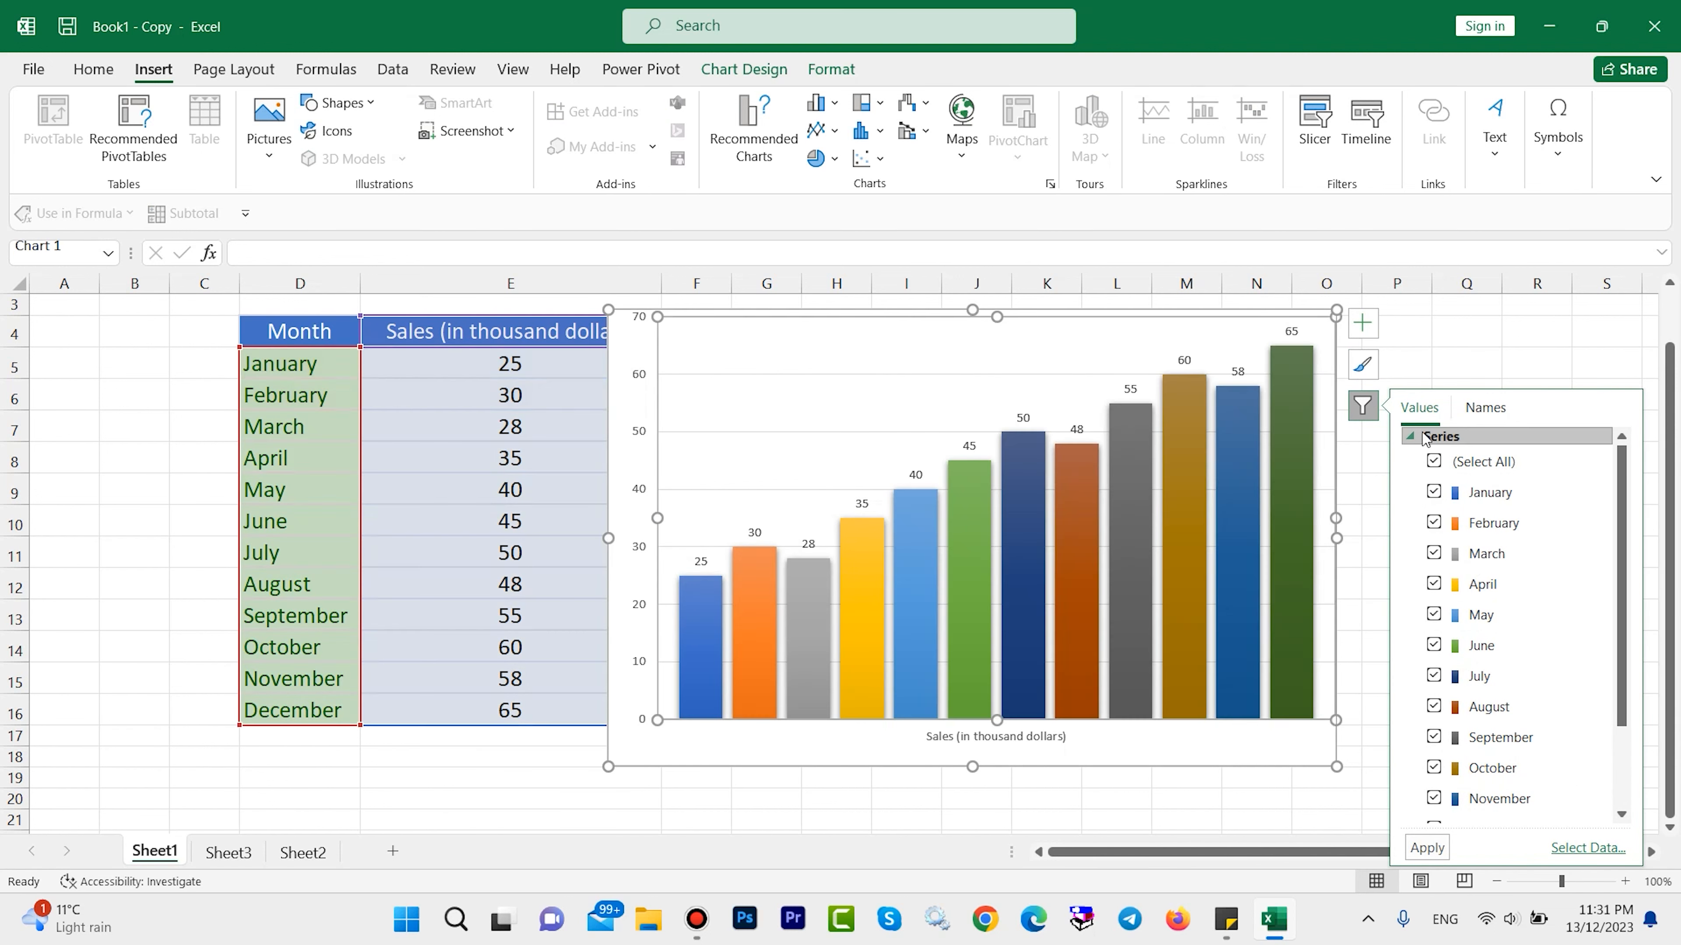
pyautogui.scroll(-2, 1601, 517)
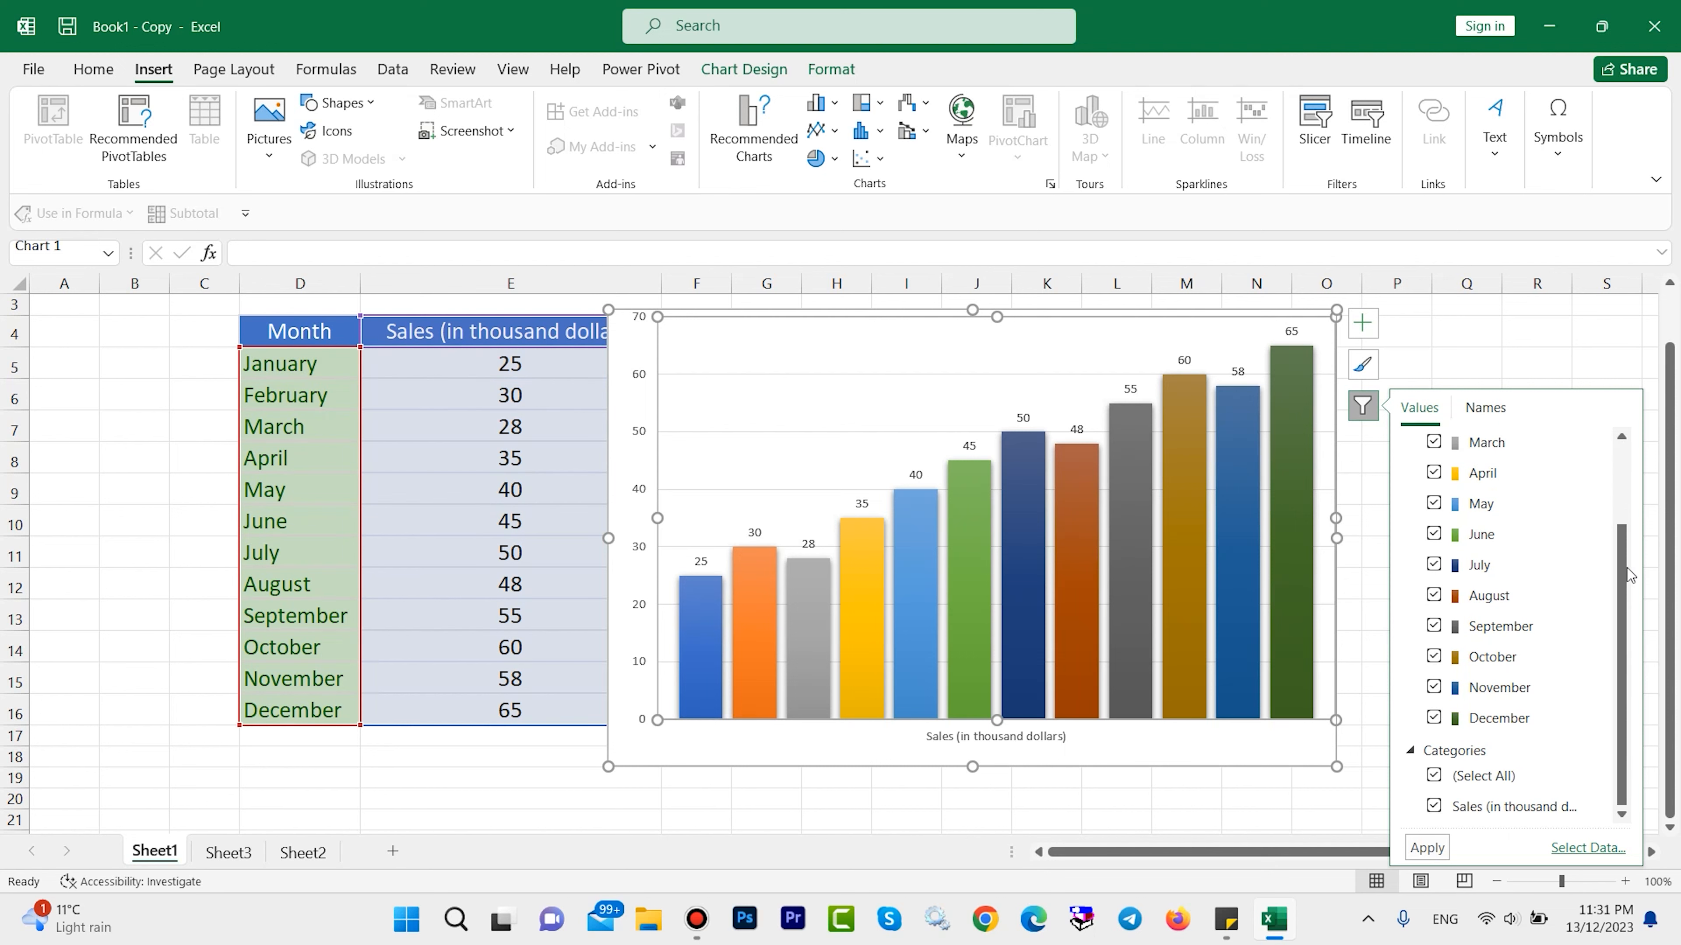
pyautogui.scroll(3, 1626, 636)
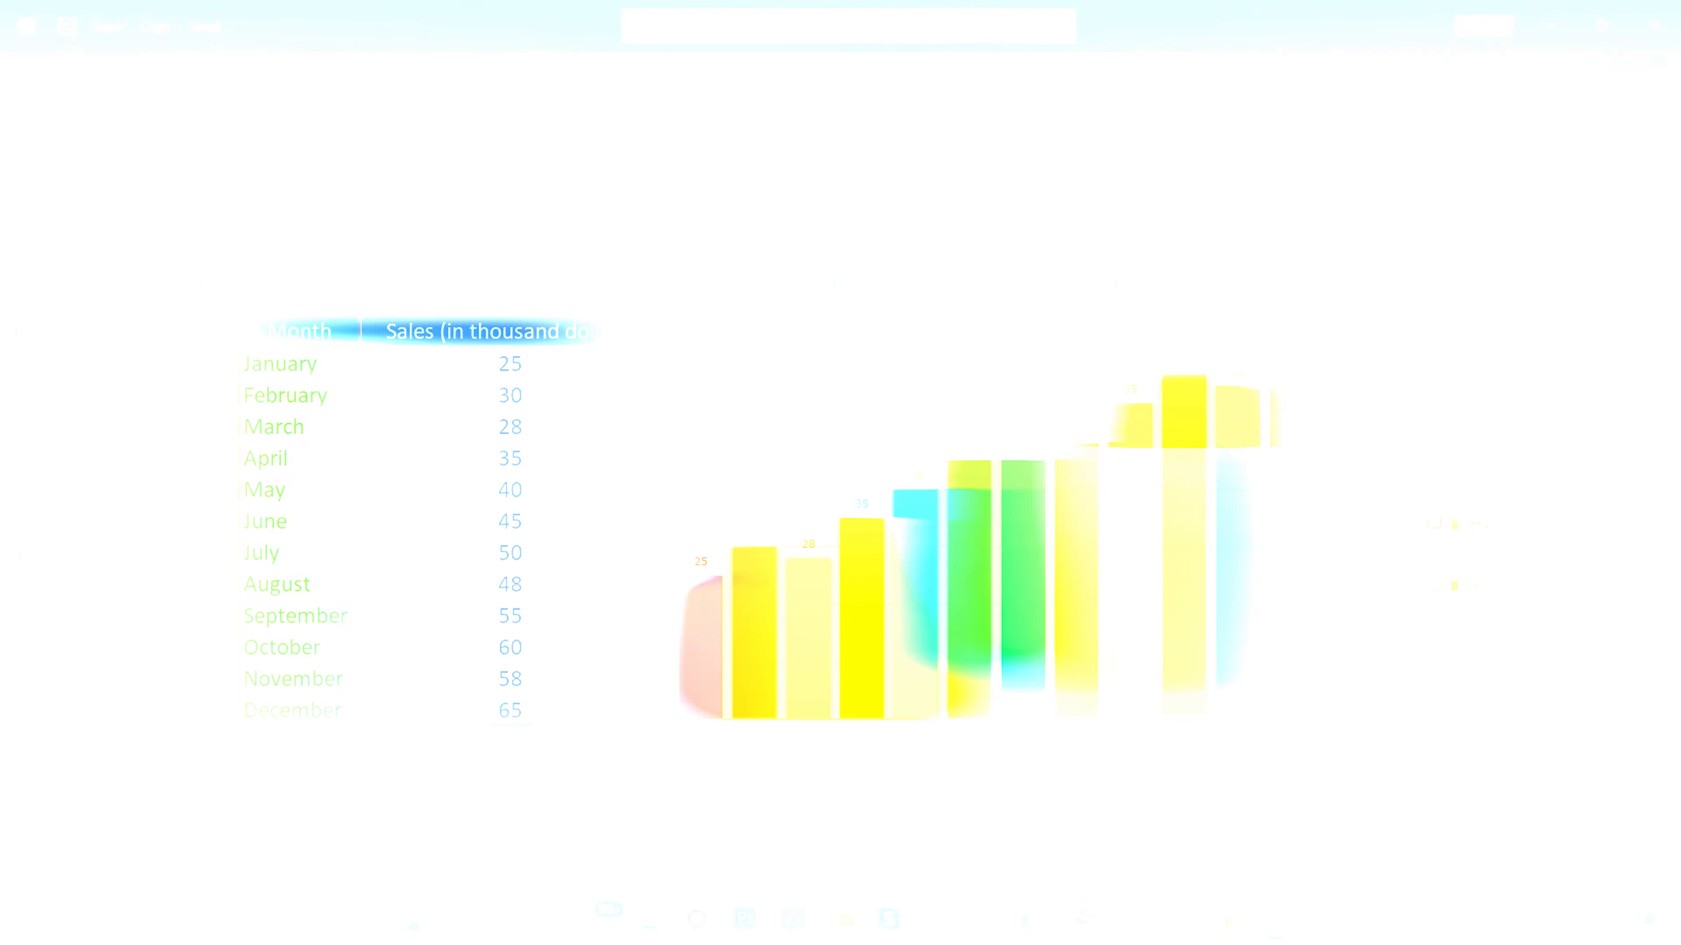
pyautogui.click(1433, 461)
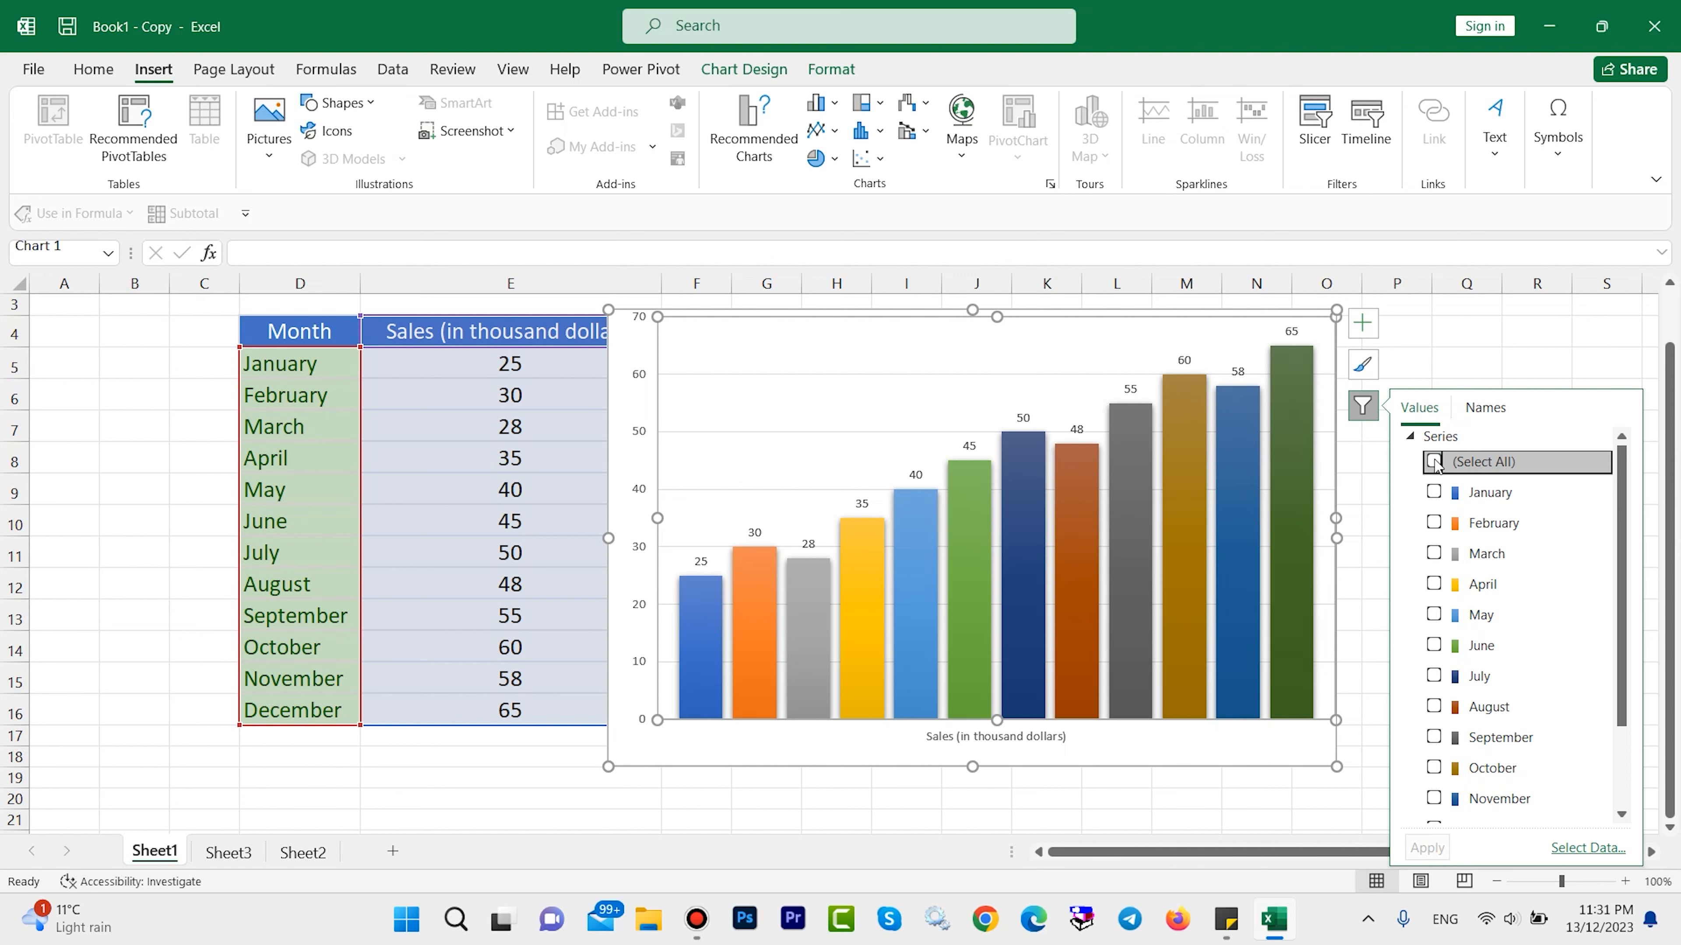
pyautogui.click(1434, 492)
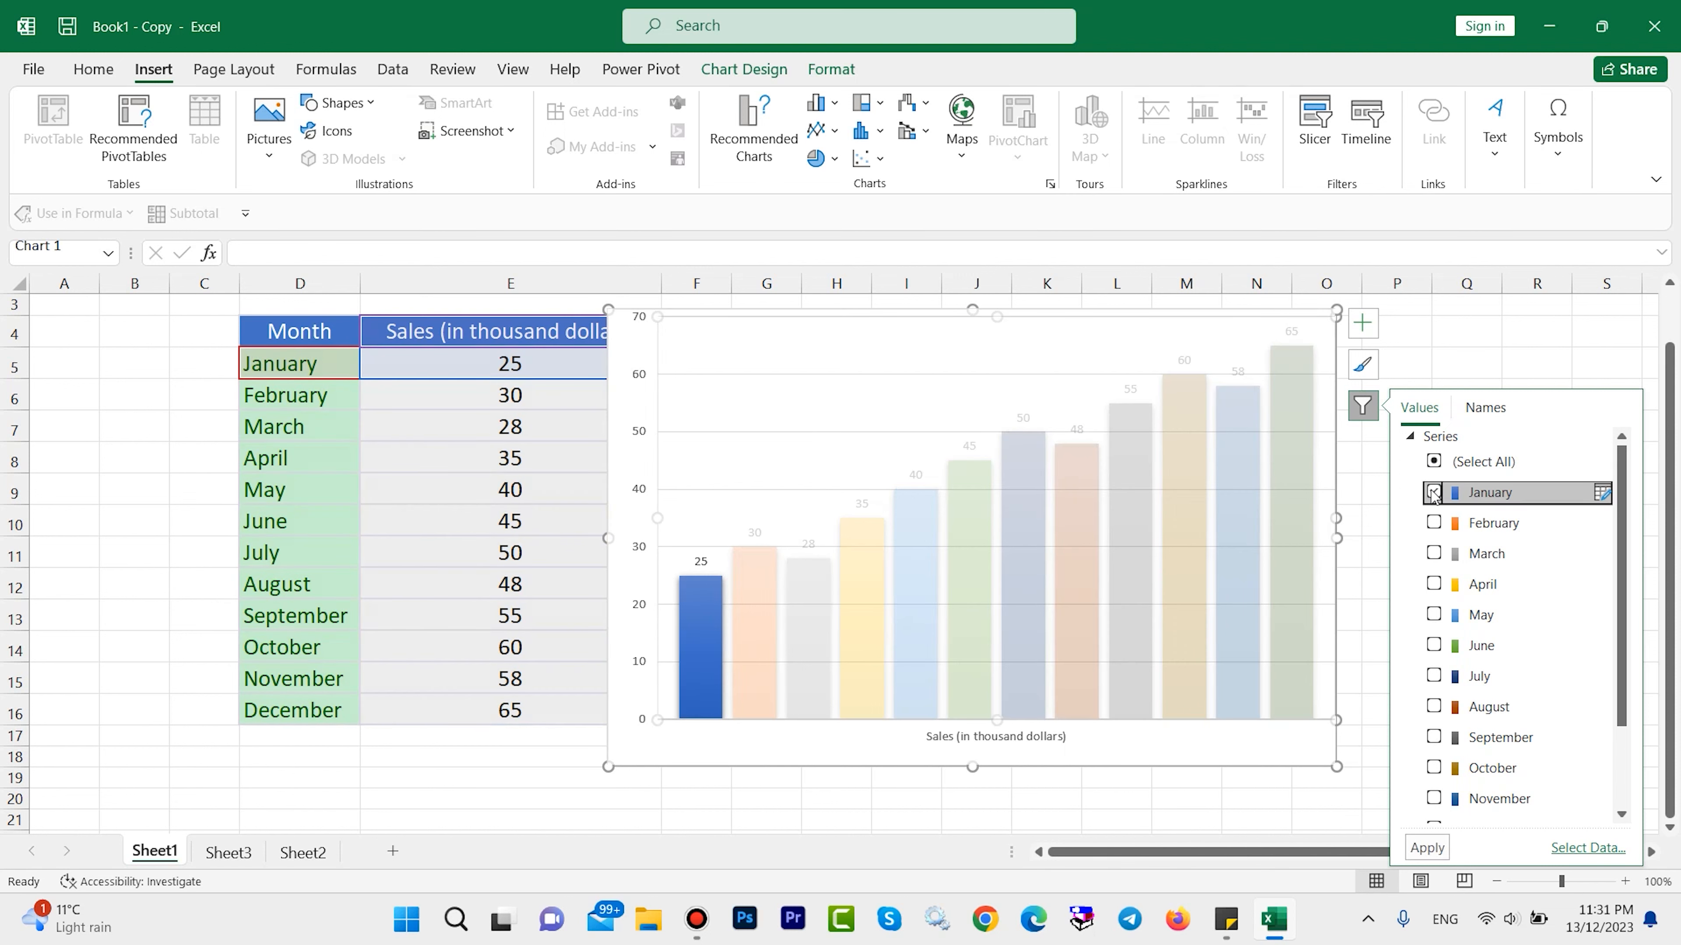
pyautogui.click(1433, 523)
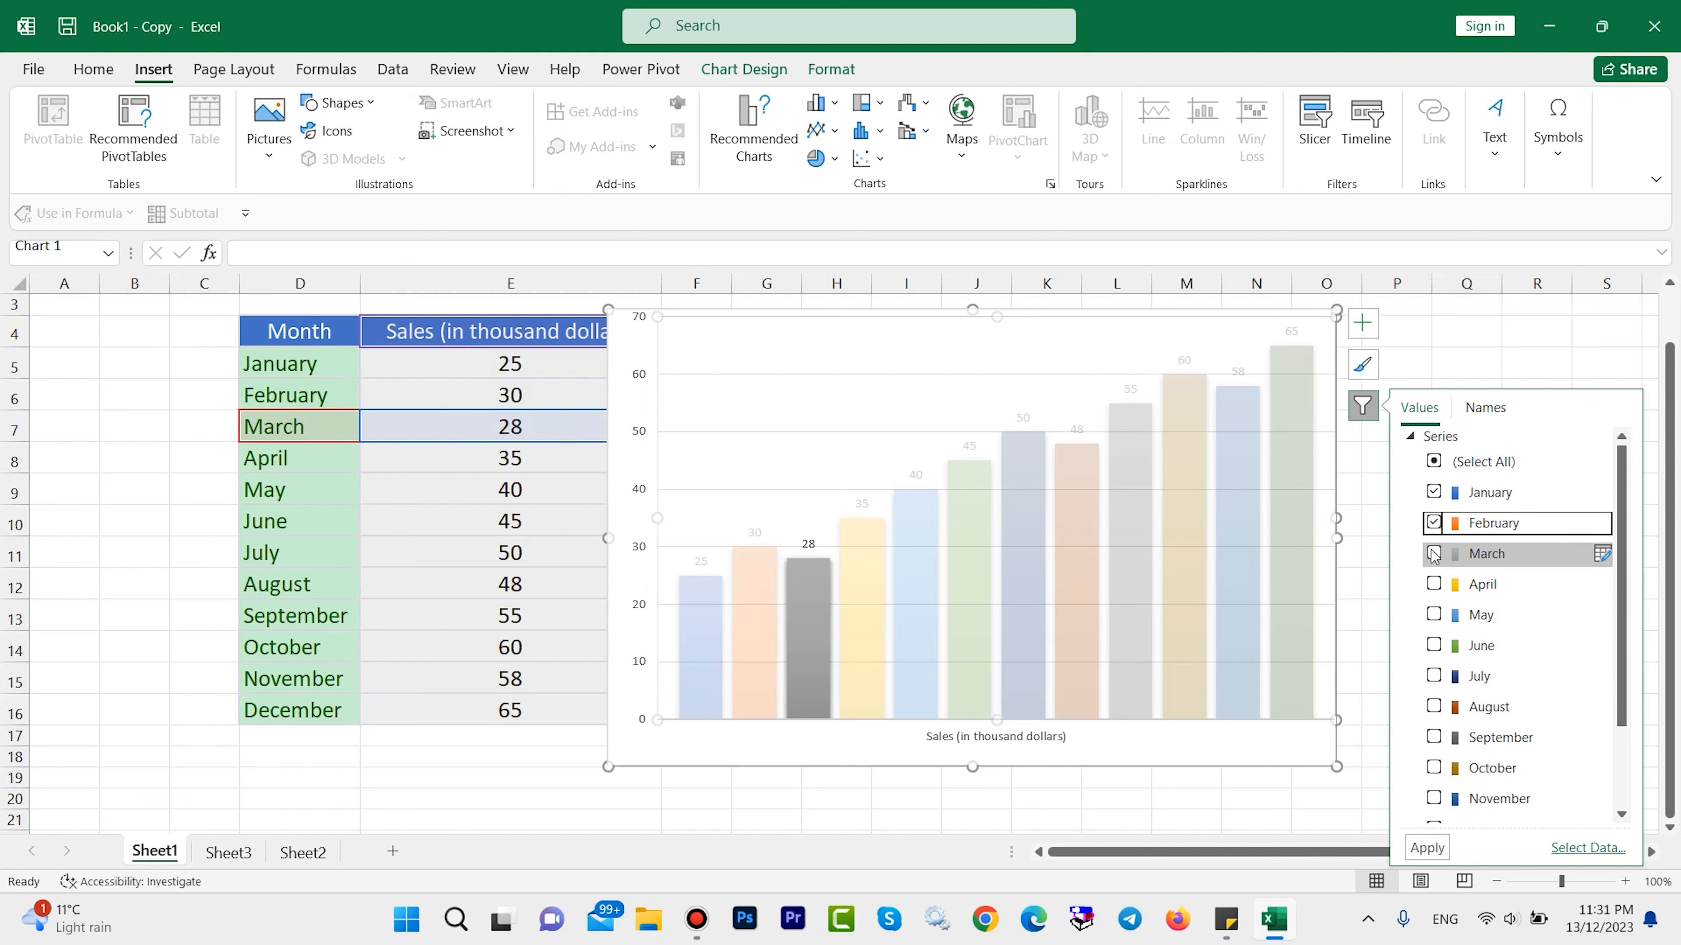
pyautogui.click(1433, 553)
pyautogui.click(1433, 584)
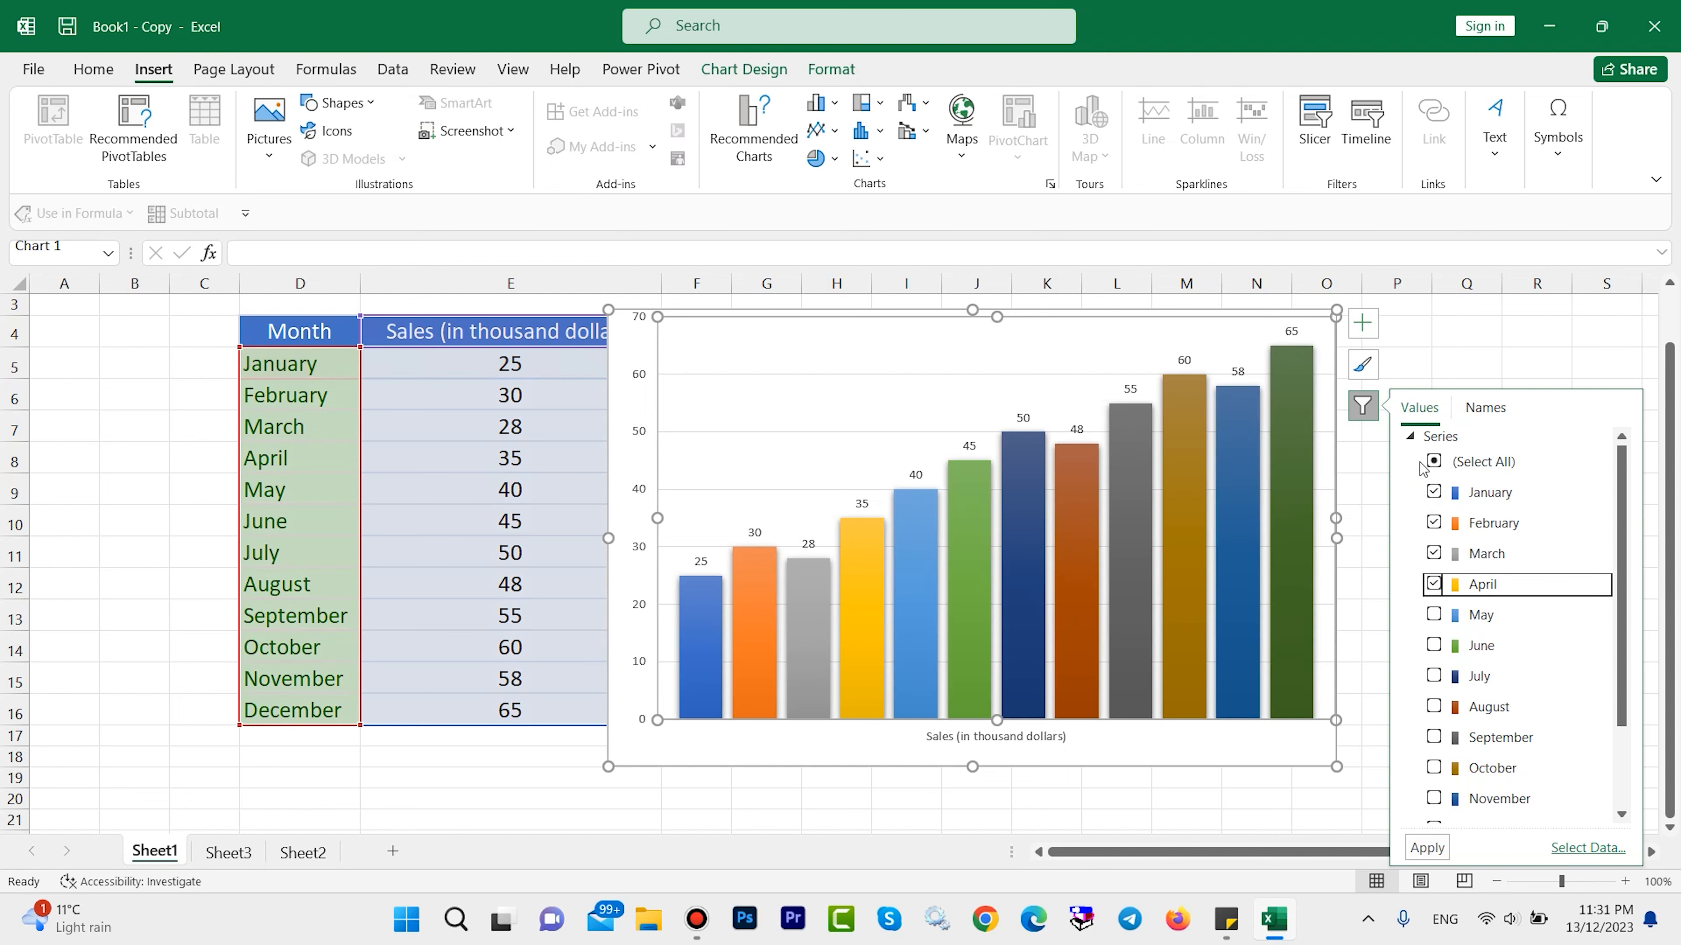
pyautogui.click(1426, 847)
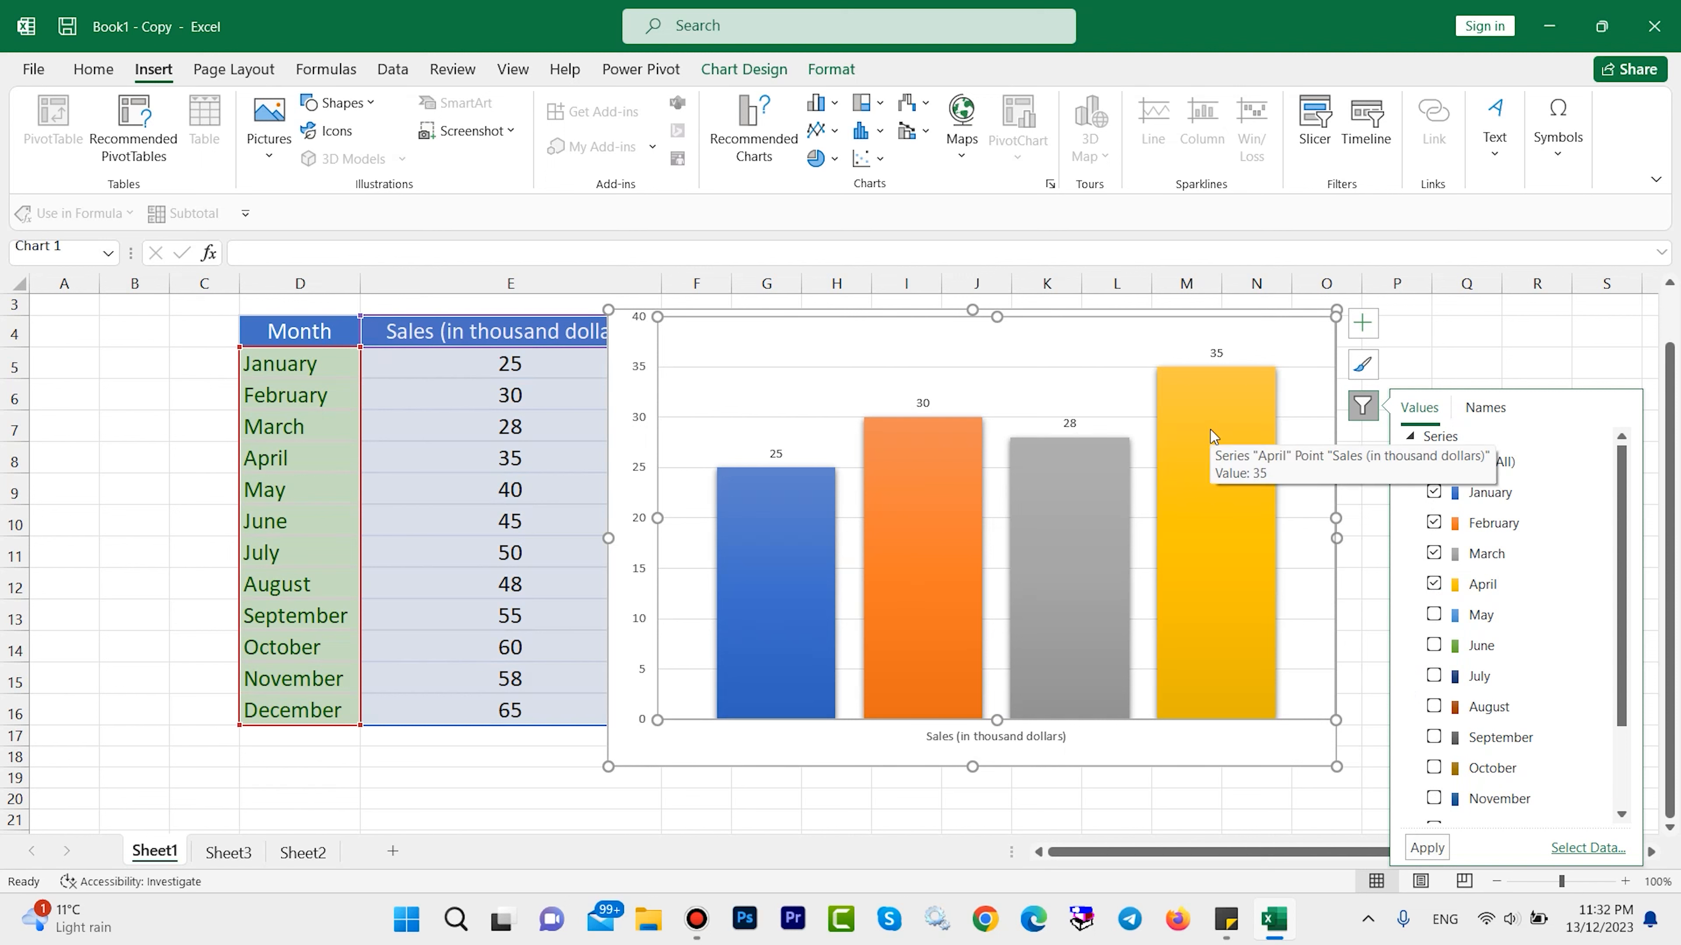
# Add the July and September series to the filtered sales chart.
pyautogui.click(1433, 737)
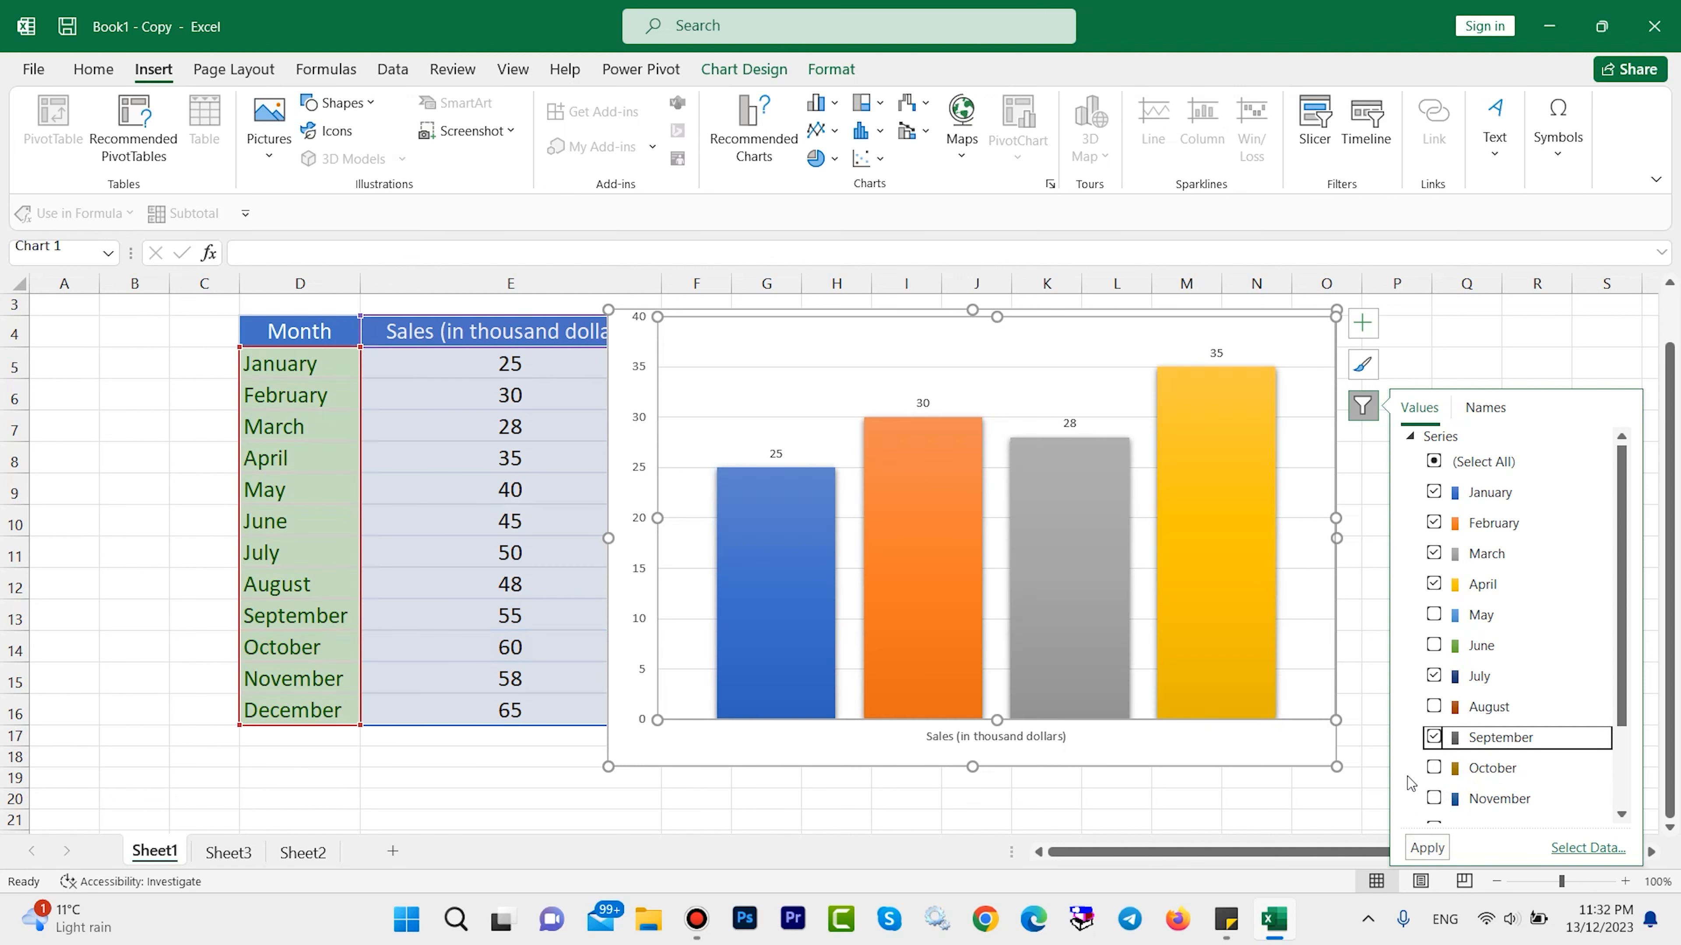
pyautogui.click(1427, 848)
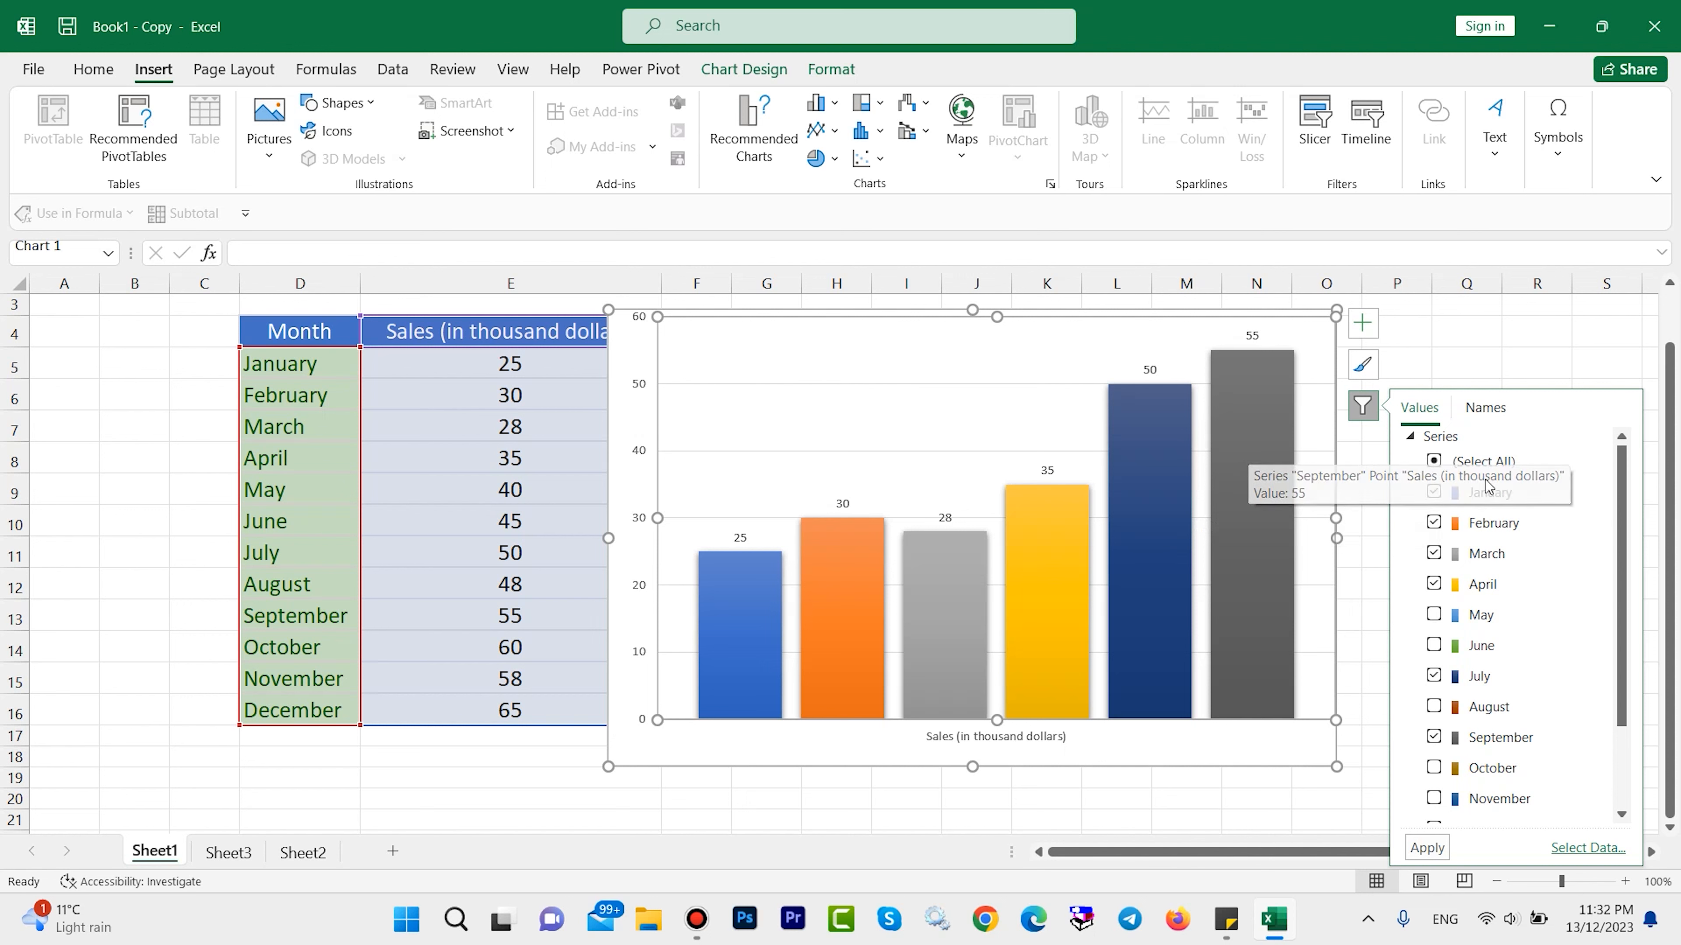
pyautogui.scroll(-1, 1515, 562)
pyautogui.scroll(-1, 1515, 562)
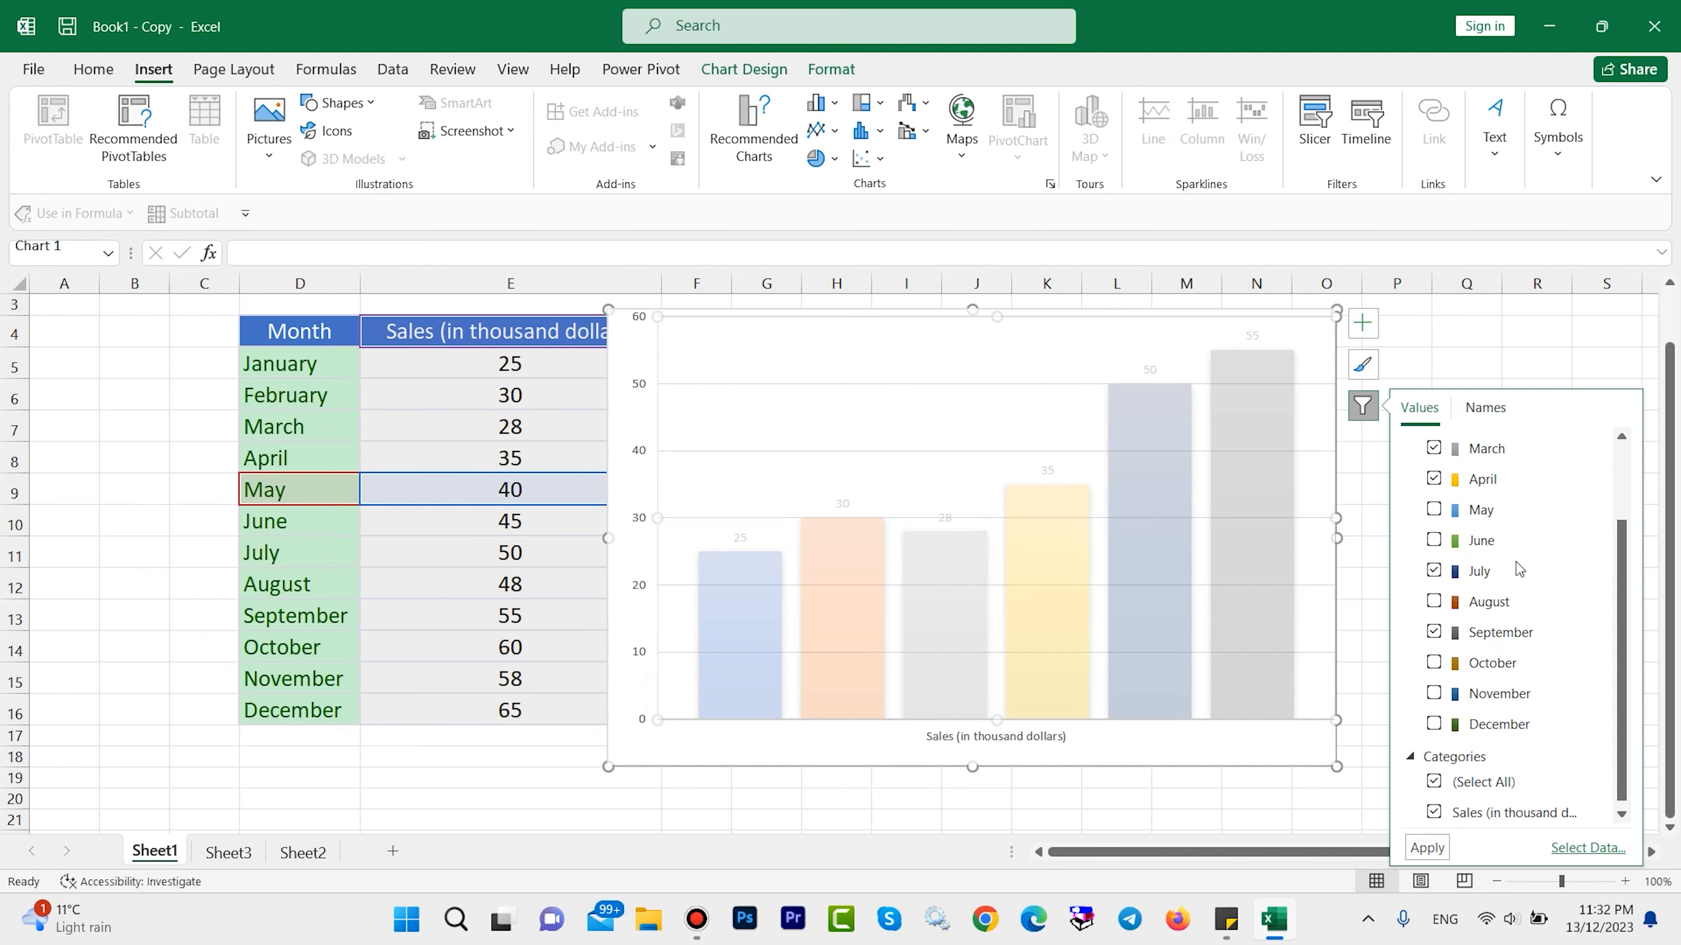
pyautogui.scroll(2, 1515, 562)
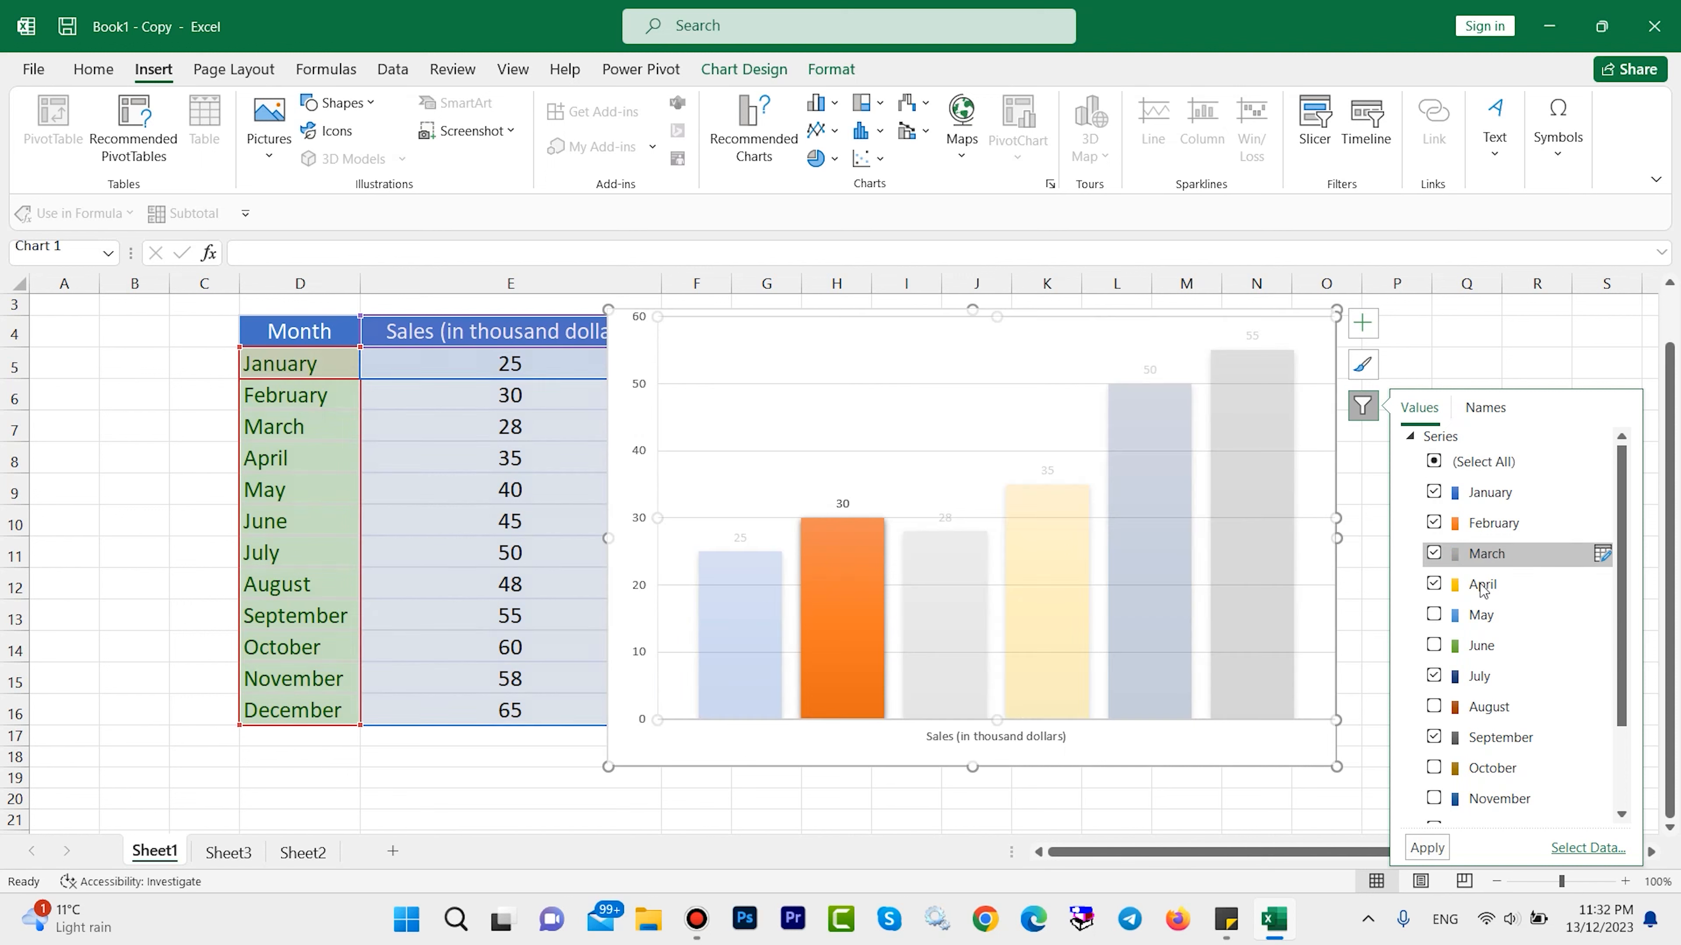
# Restore all monthly series, January through December, in the filtered sales chart.
pyautogui.click(1435, 462)
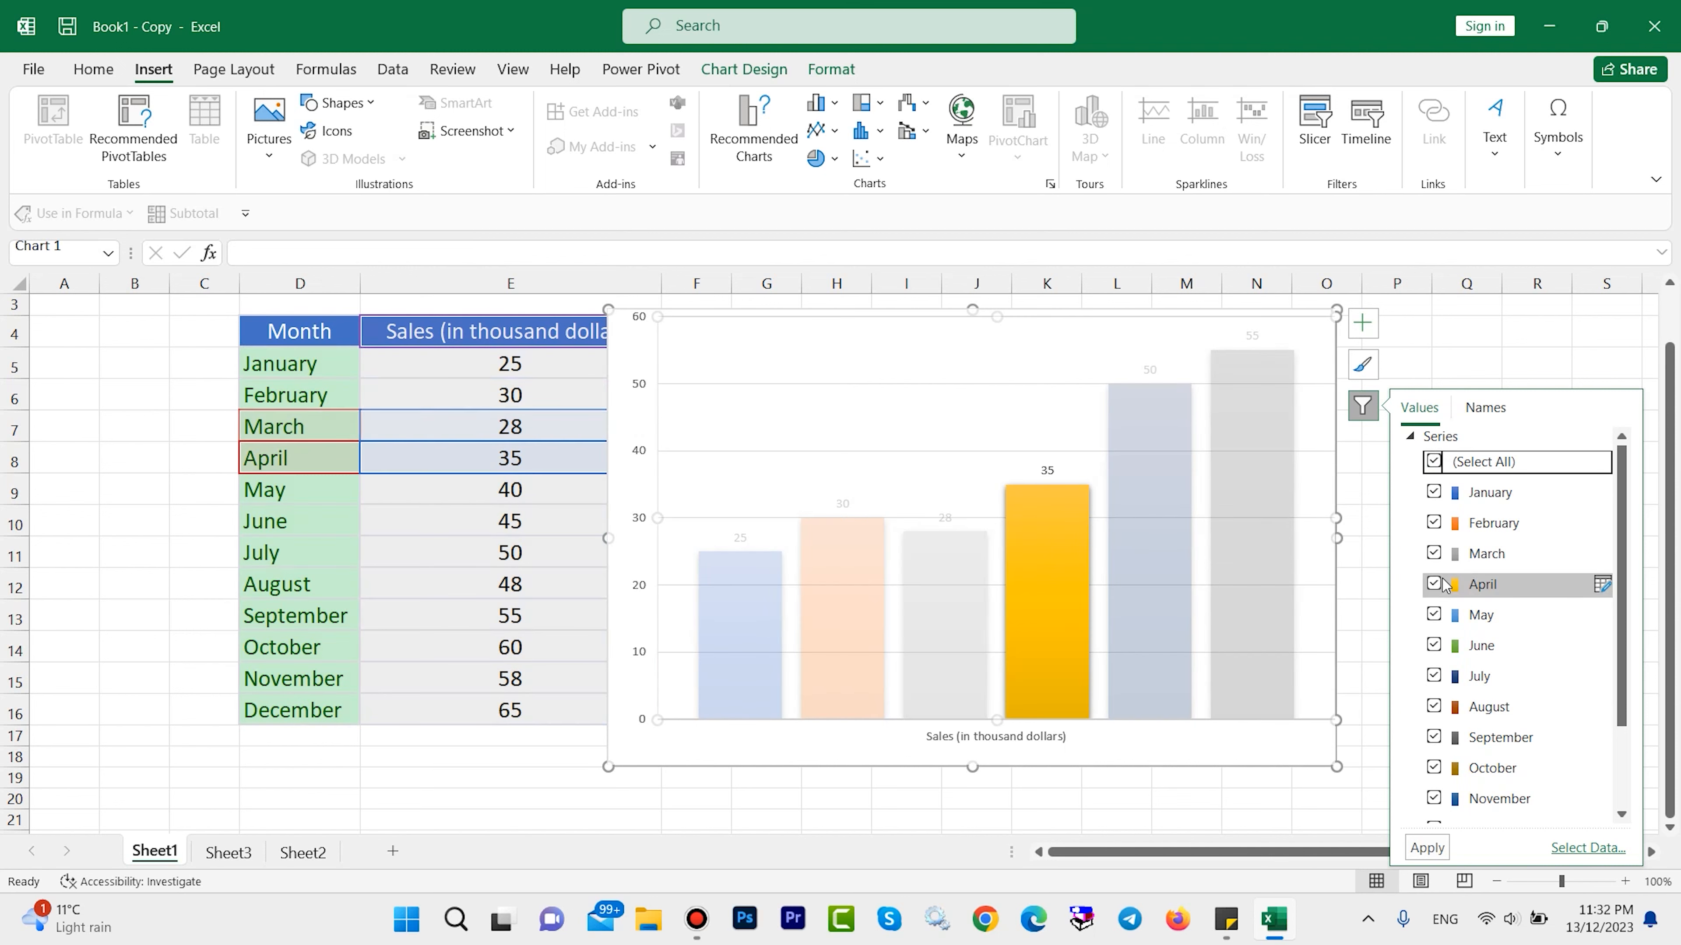
pyautogui.click(1427, 848)
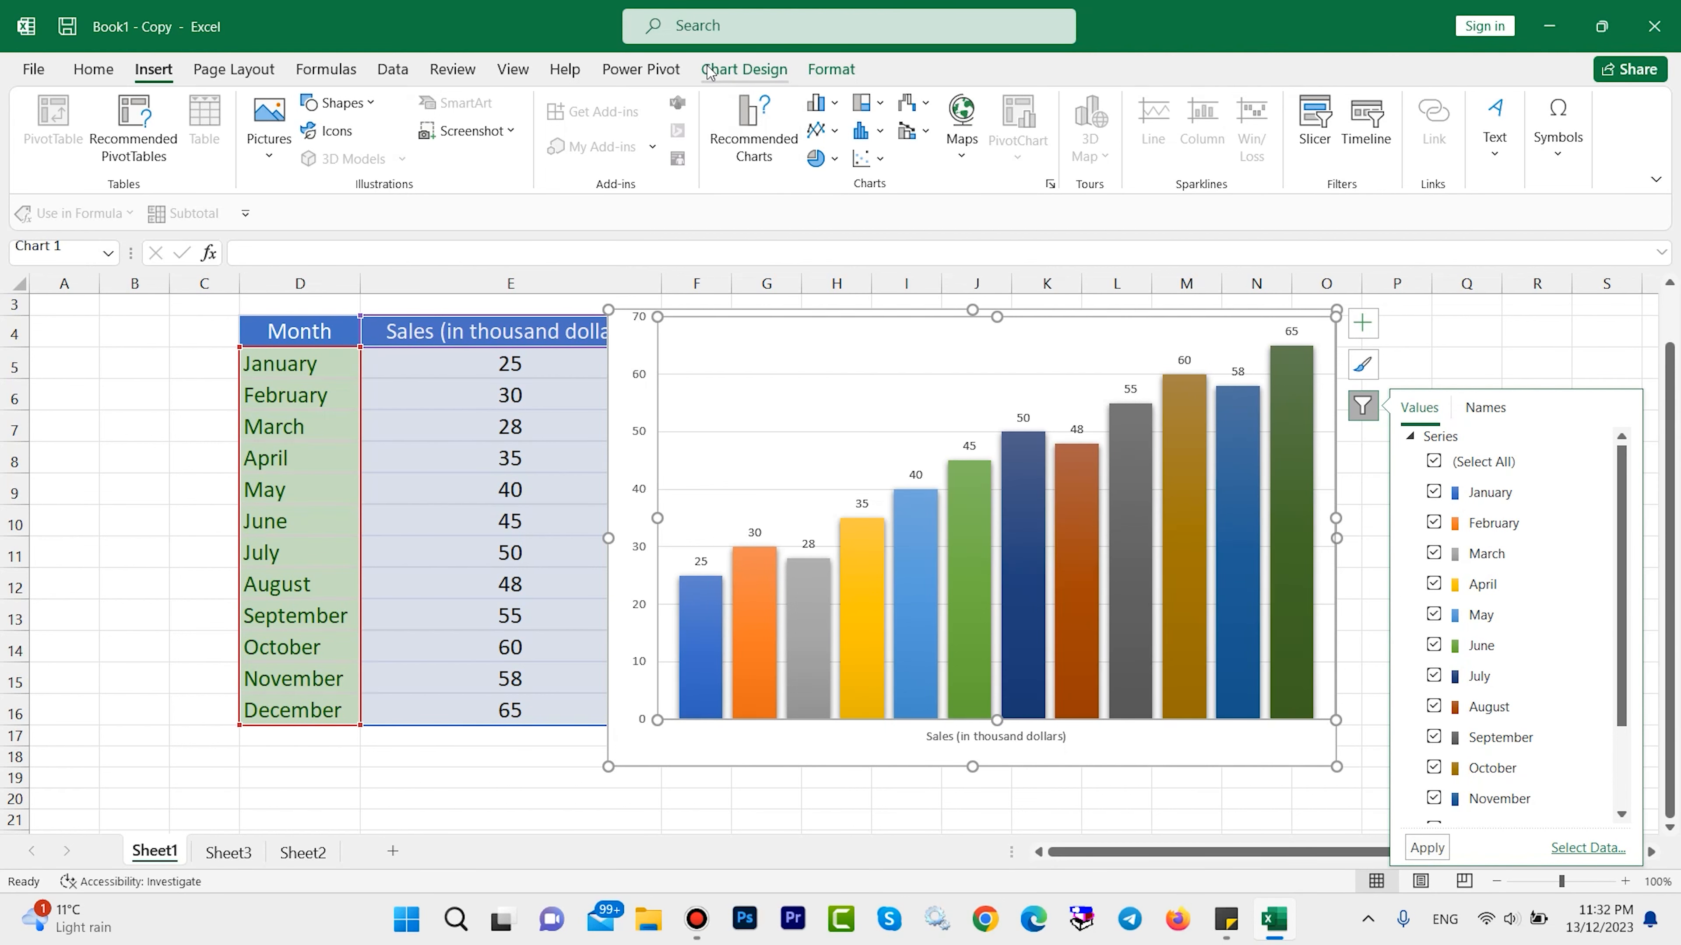
pyautogui.click(738, 70)
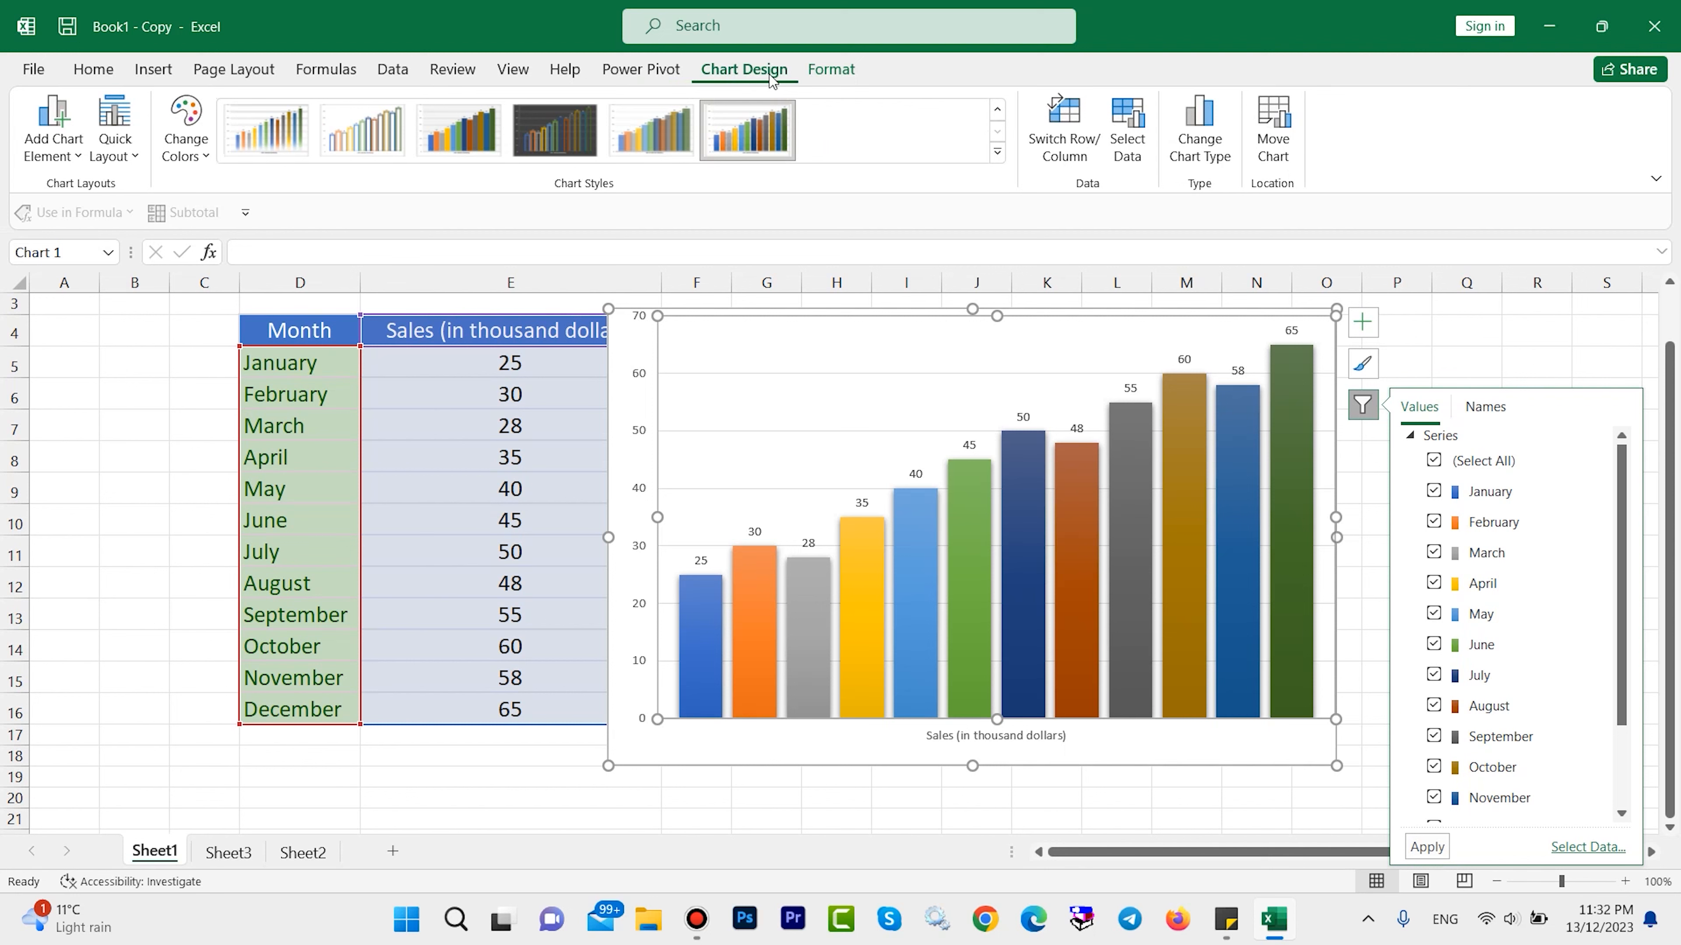
pyautogui.click(831, 73)
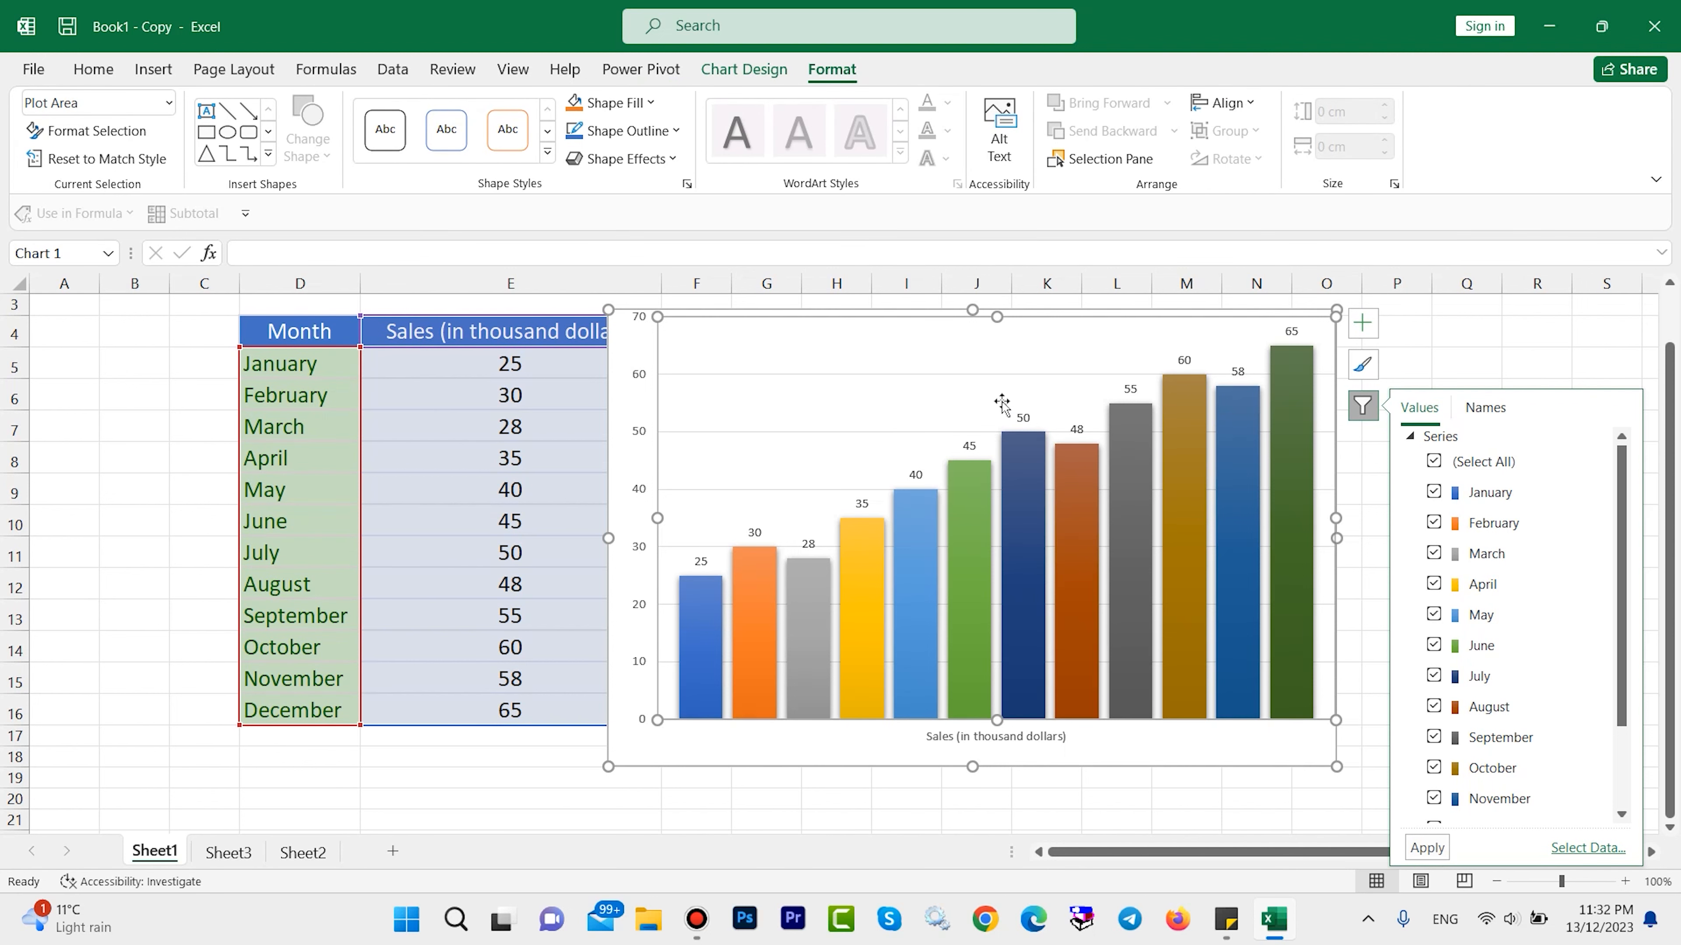
pyautogui.doubleClick(828, 72)
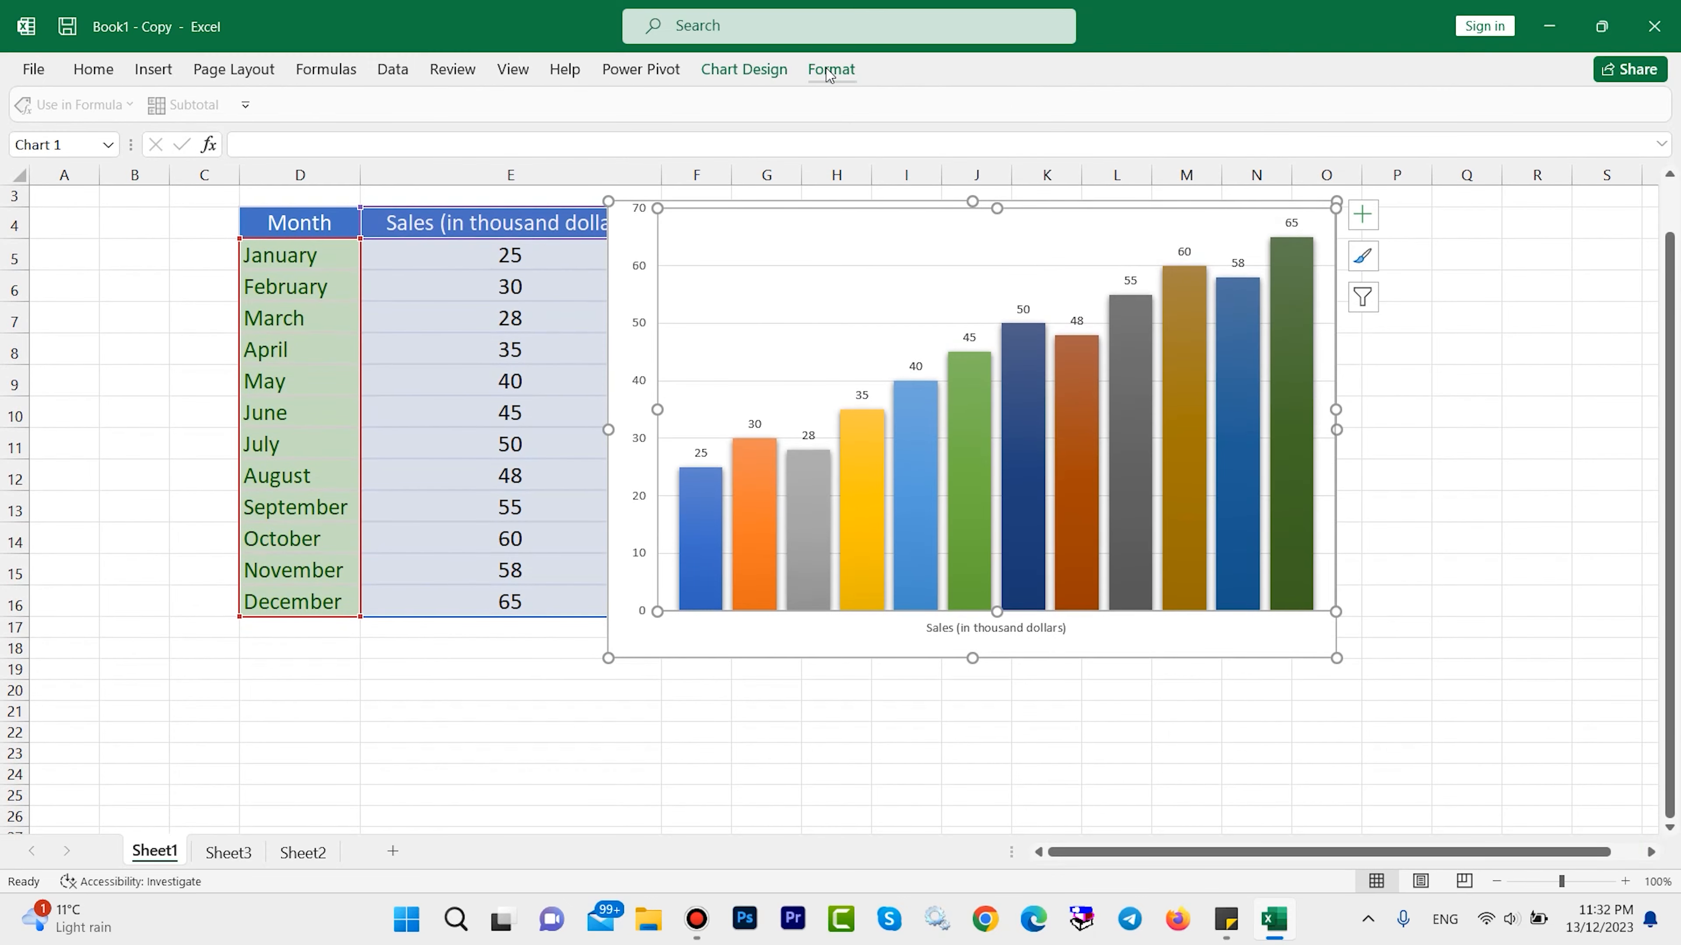
pyautogui.click(828, 73)
# Review the sales chart's data source, including its data range and series list, and leave it without changes.
pyautogui.click(761, 74)
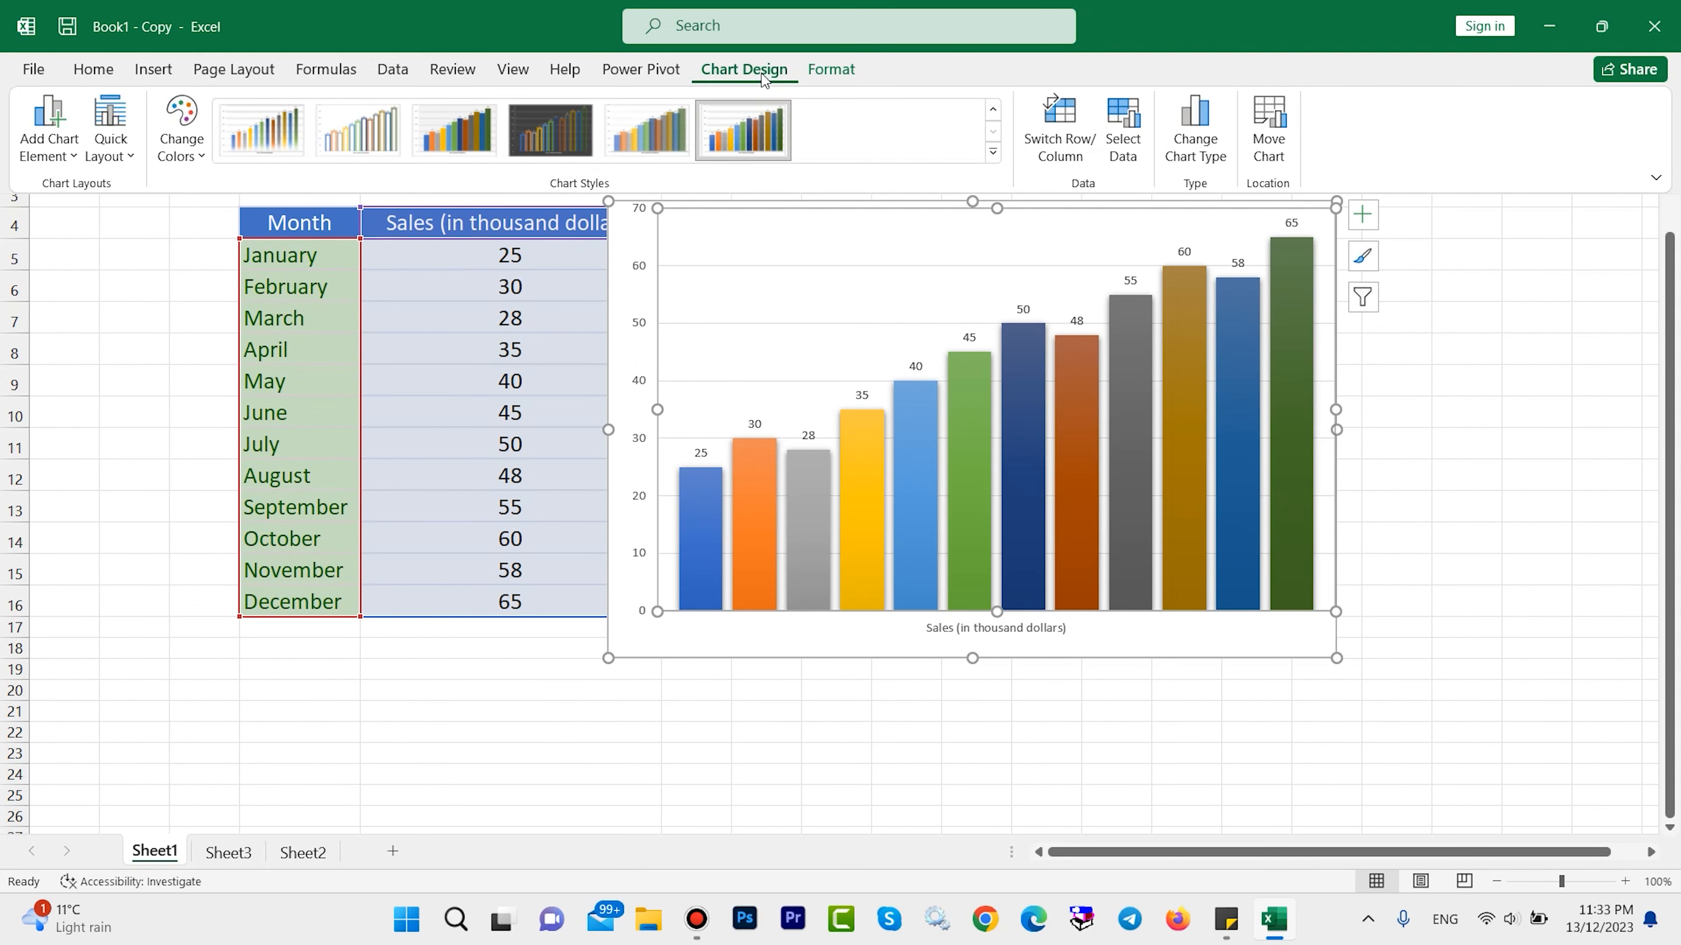
pyautogui.click(1127, 158)
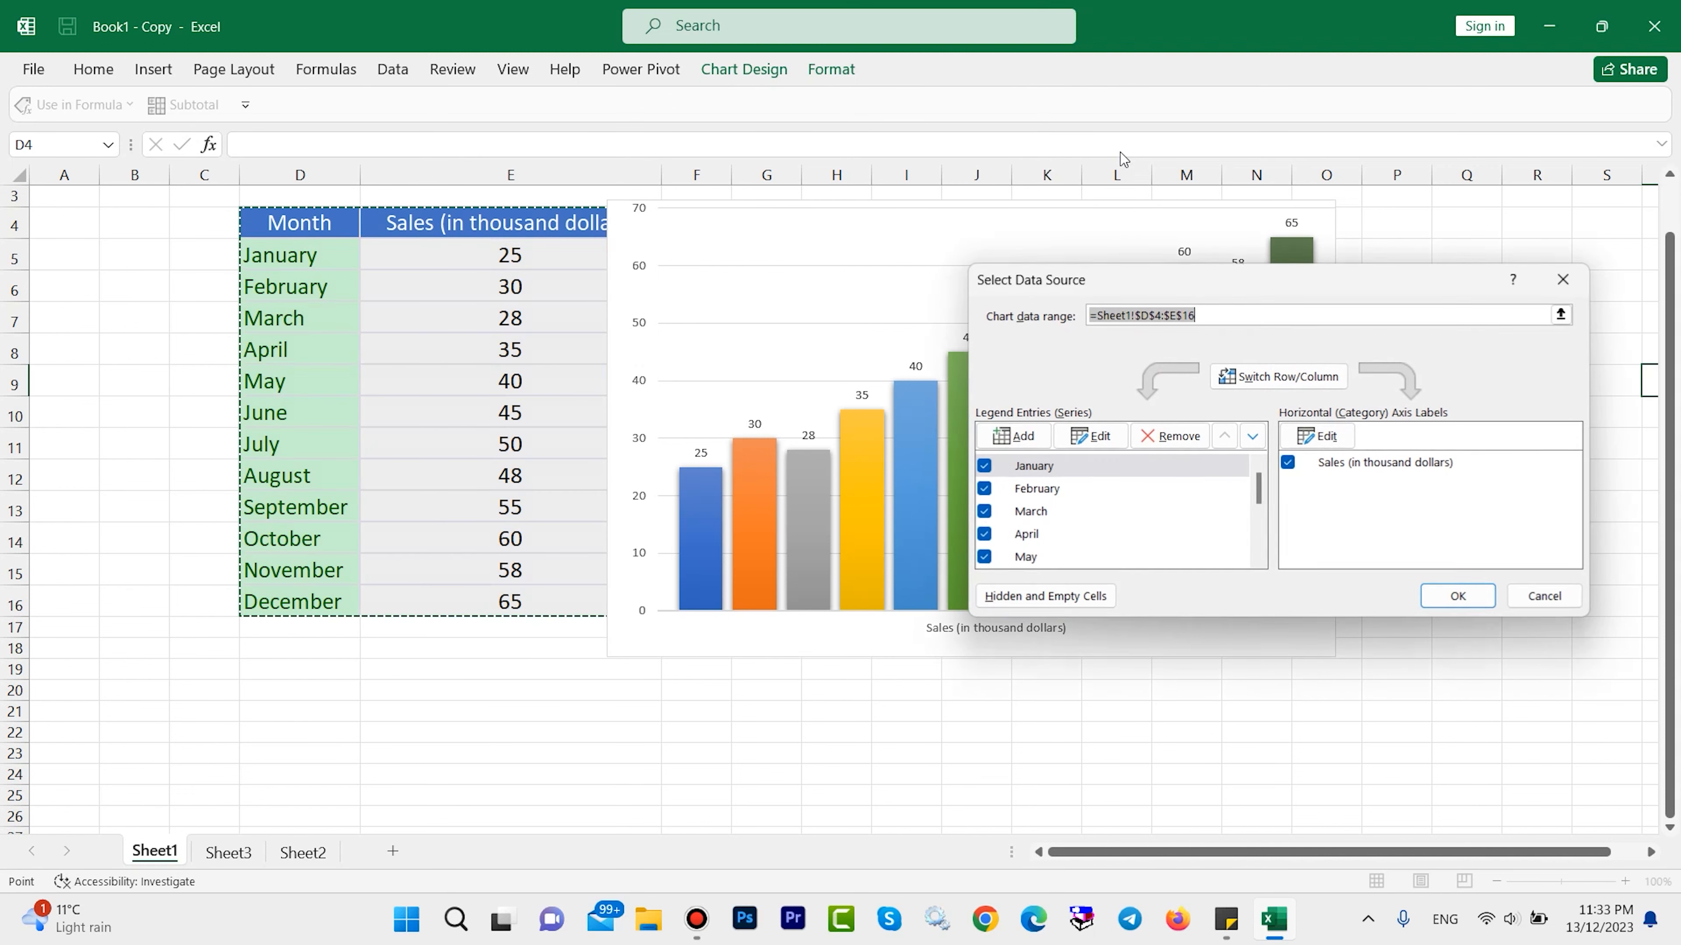
pyautogui.scroll(-3, 1066, 512)
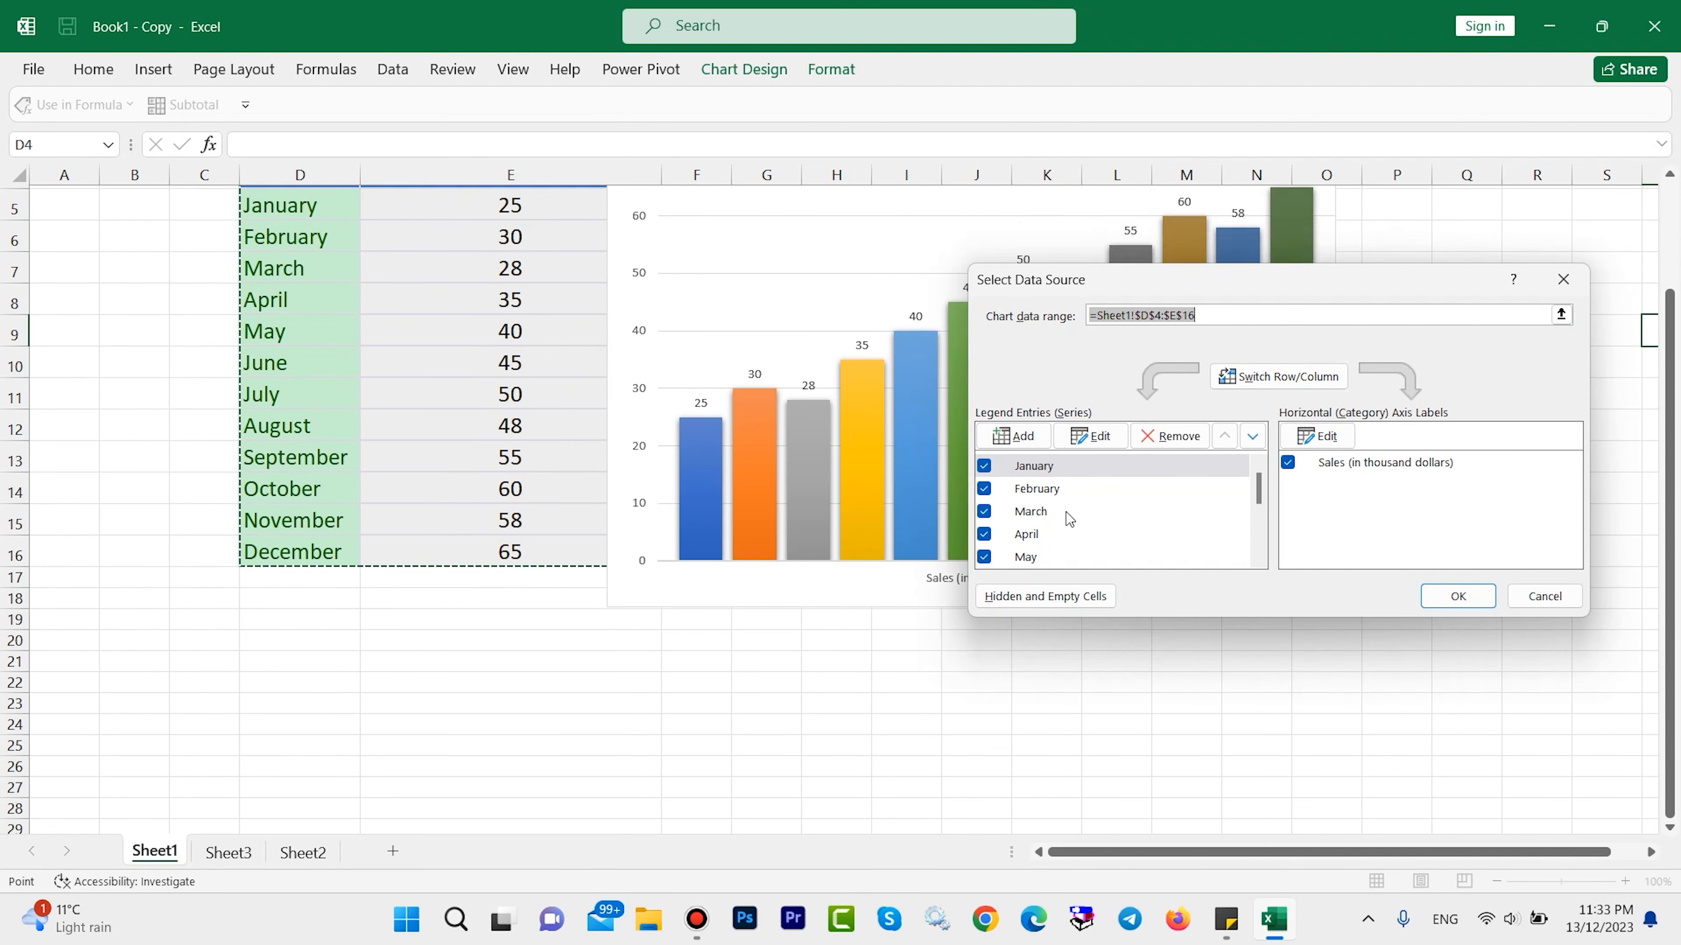
pyautogui.scroll(4, 1081, 536)
pyautogui.moveTo(1259, 488); pyautogui.dragTo(1260, 551)
pyautogui.scroll(3, 1259, 523)
pyautogui.click(1563, 279)
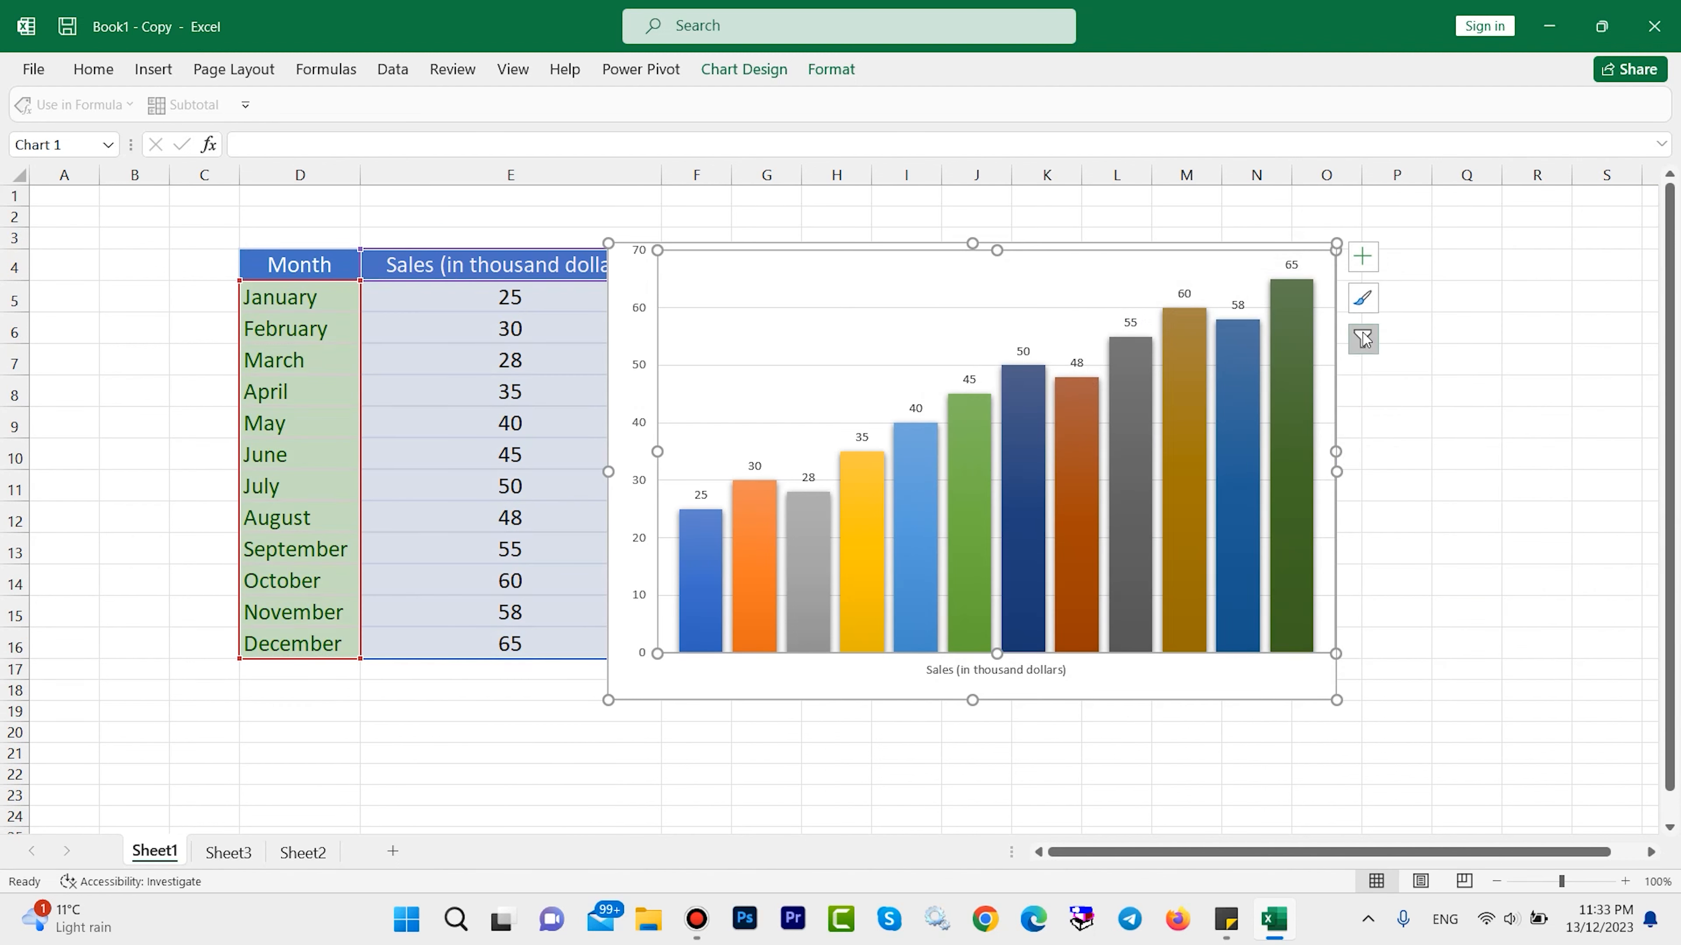
# Preview the quick layouts for the sales chart and examine the options for its addable elements, from axes to trendlines.
pyautogui.click(743, 69)
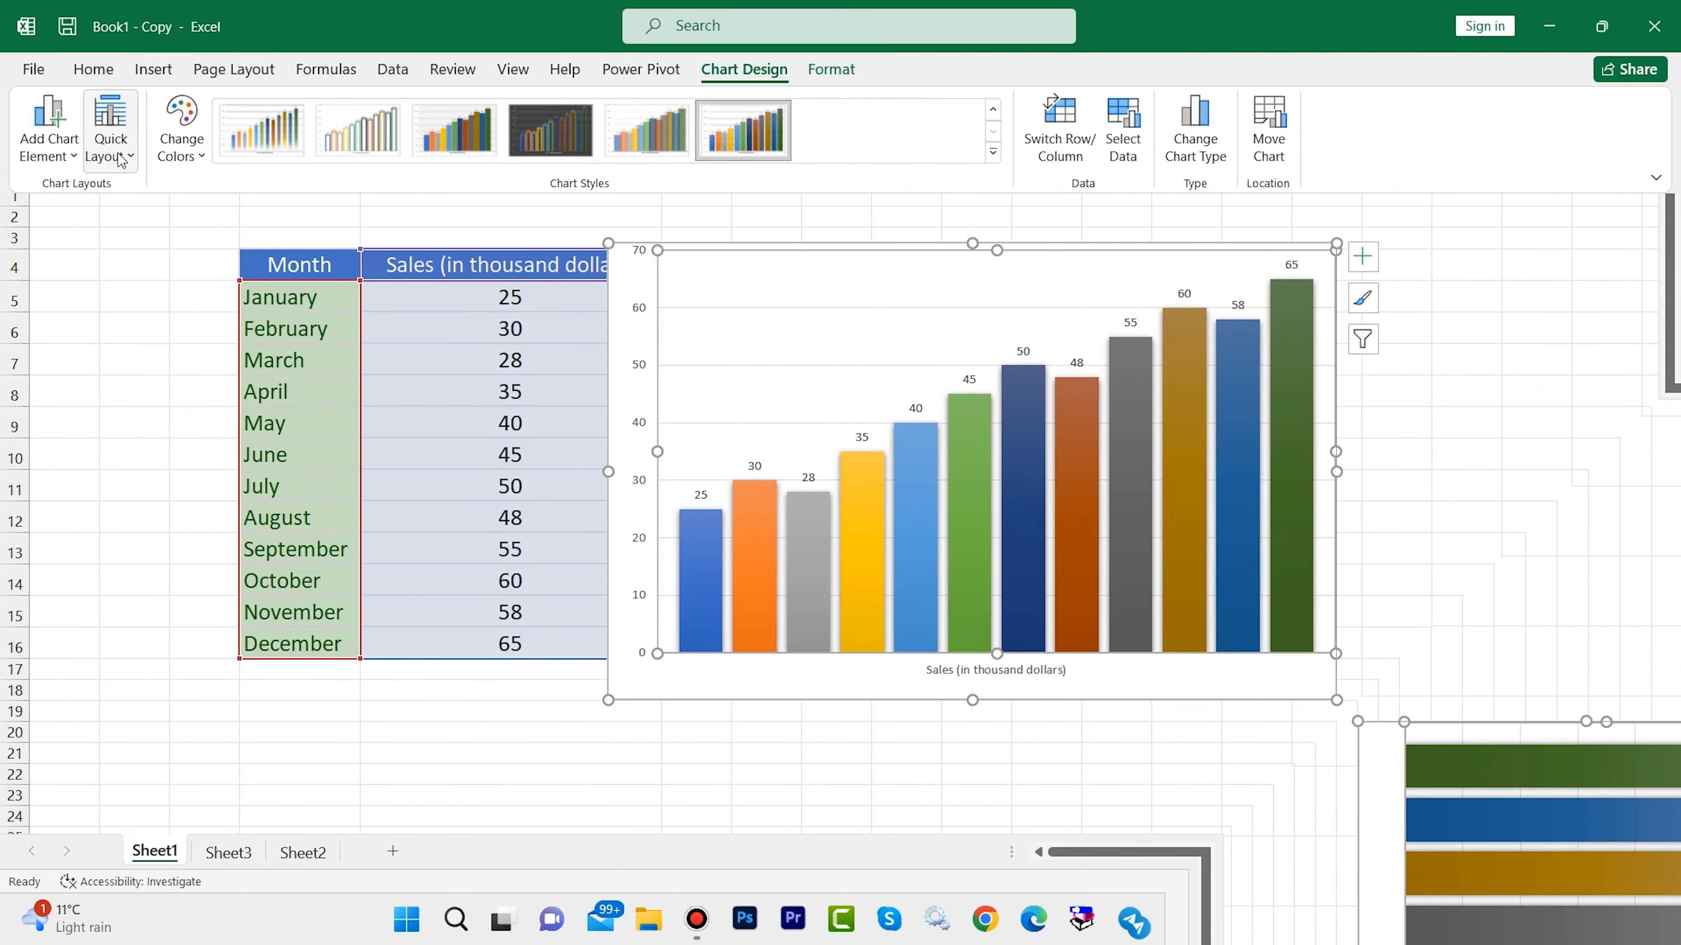
pyautogui.click(129, 156)
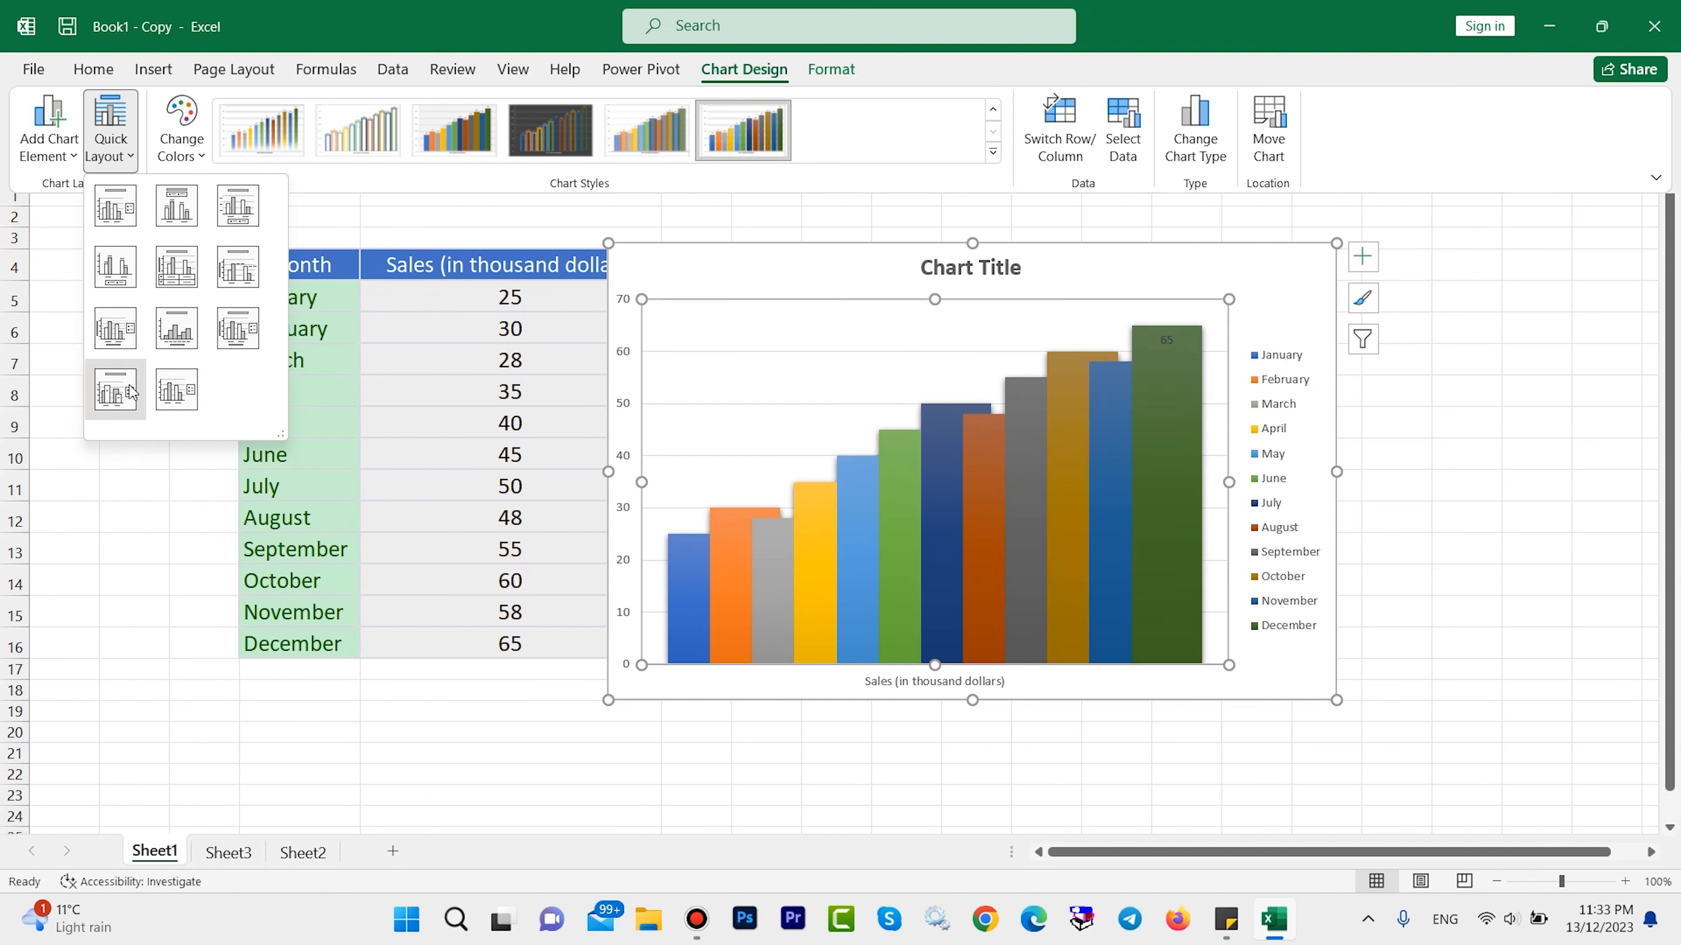
pyautogui.click(65, 135)
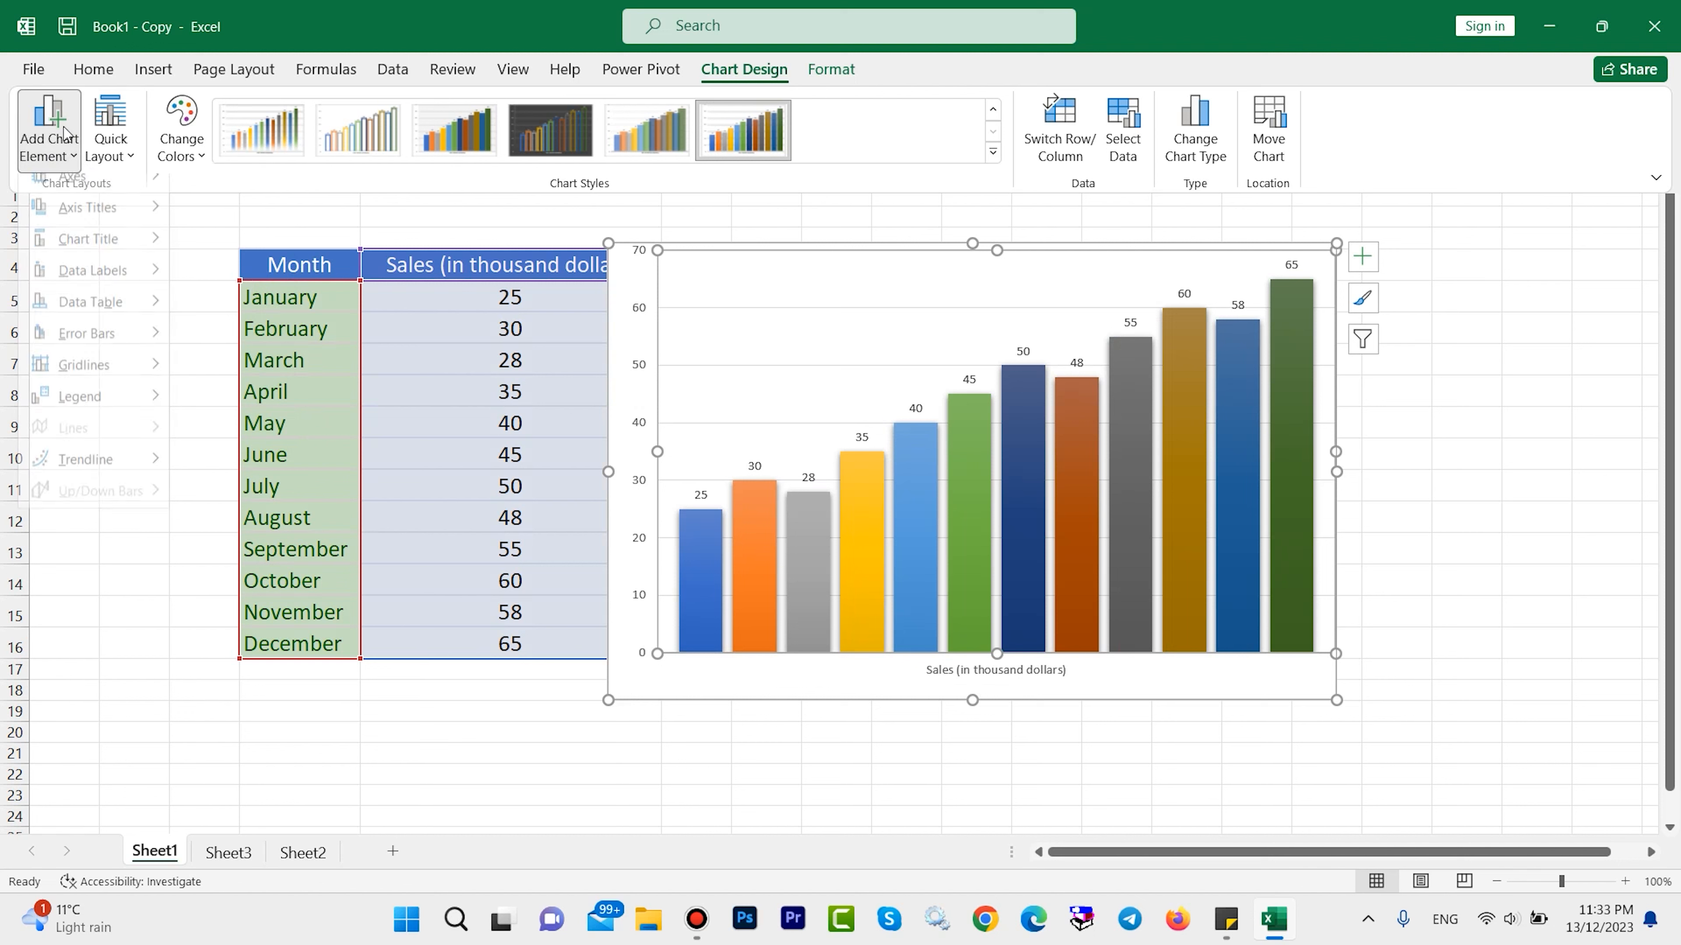
pyautogui.moveTo(79, 190)
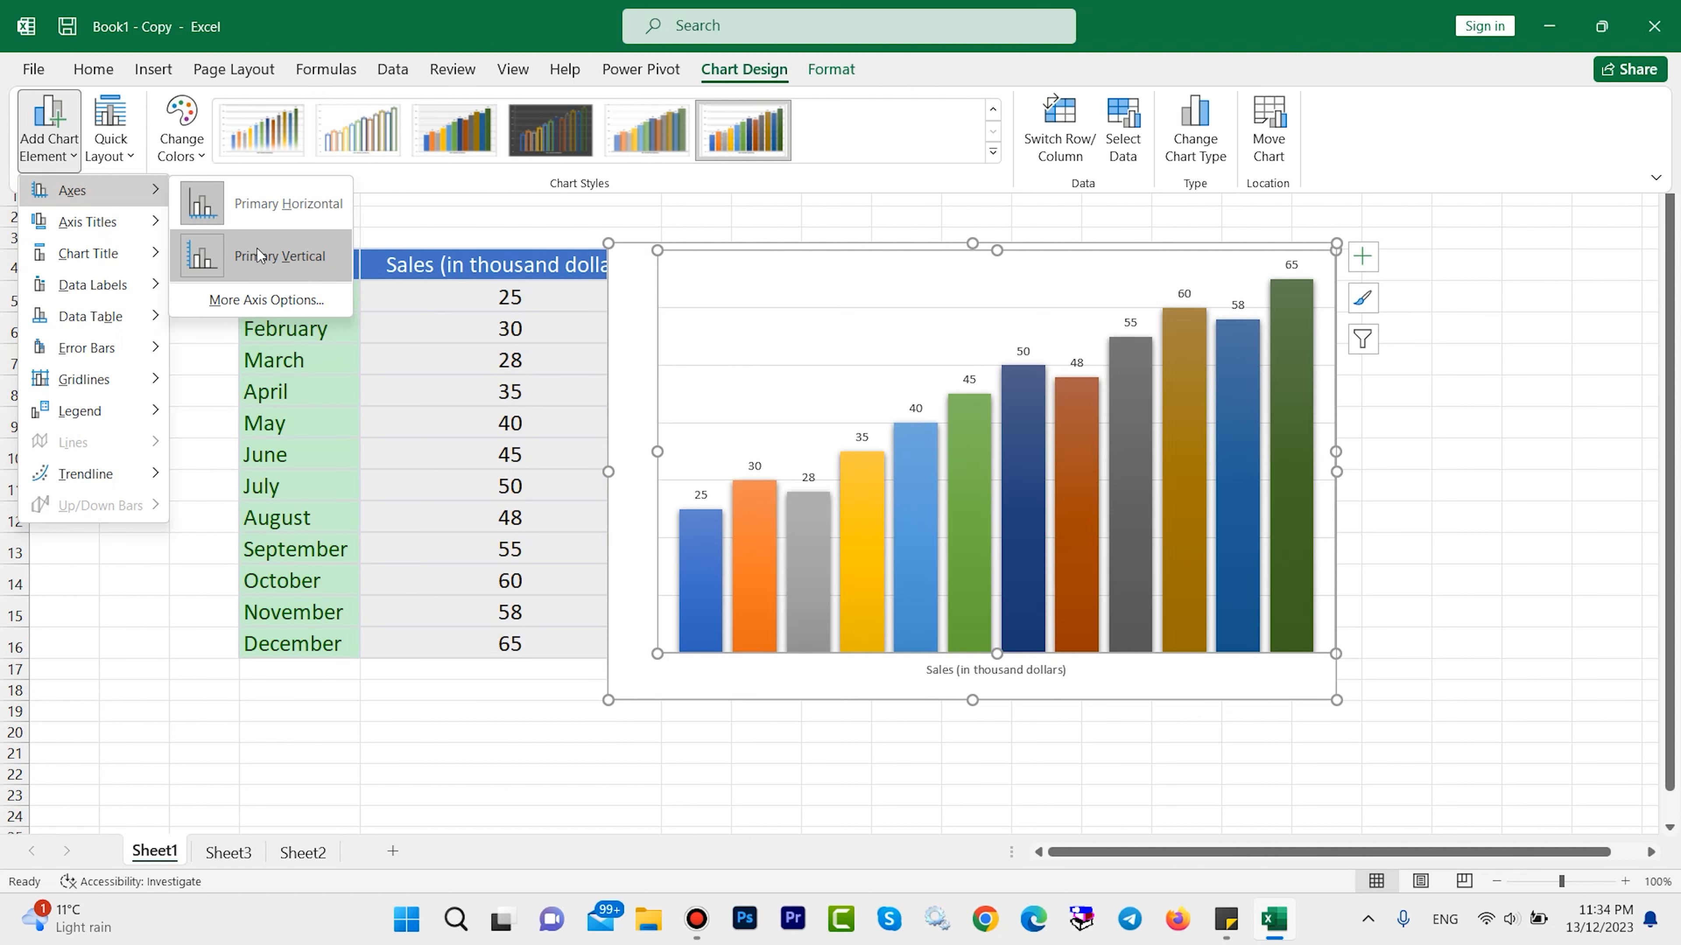
pyautogui.moveTo(106, 284)
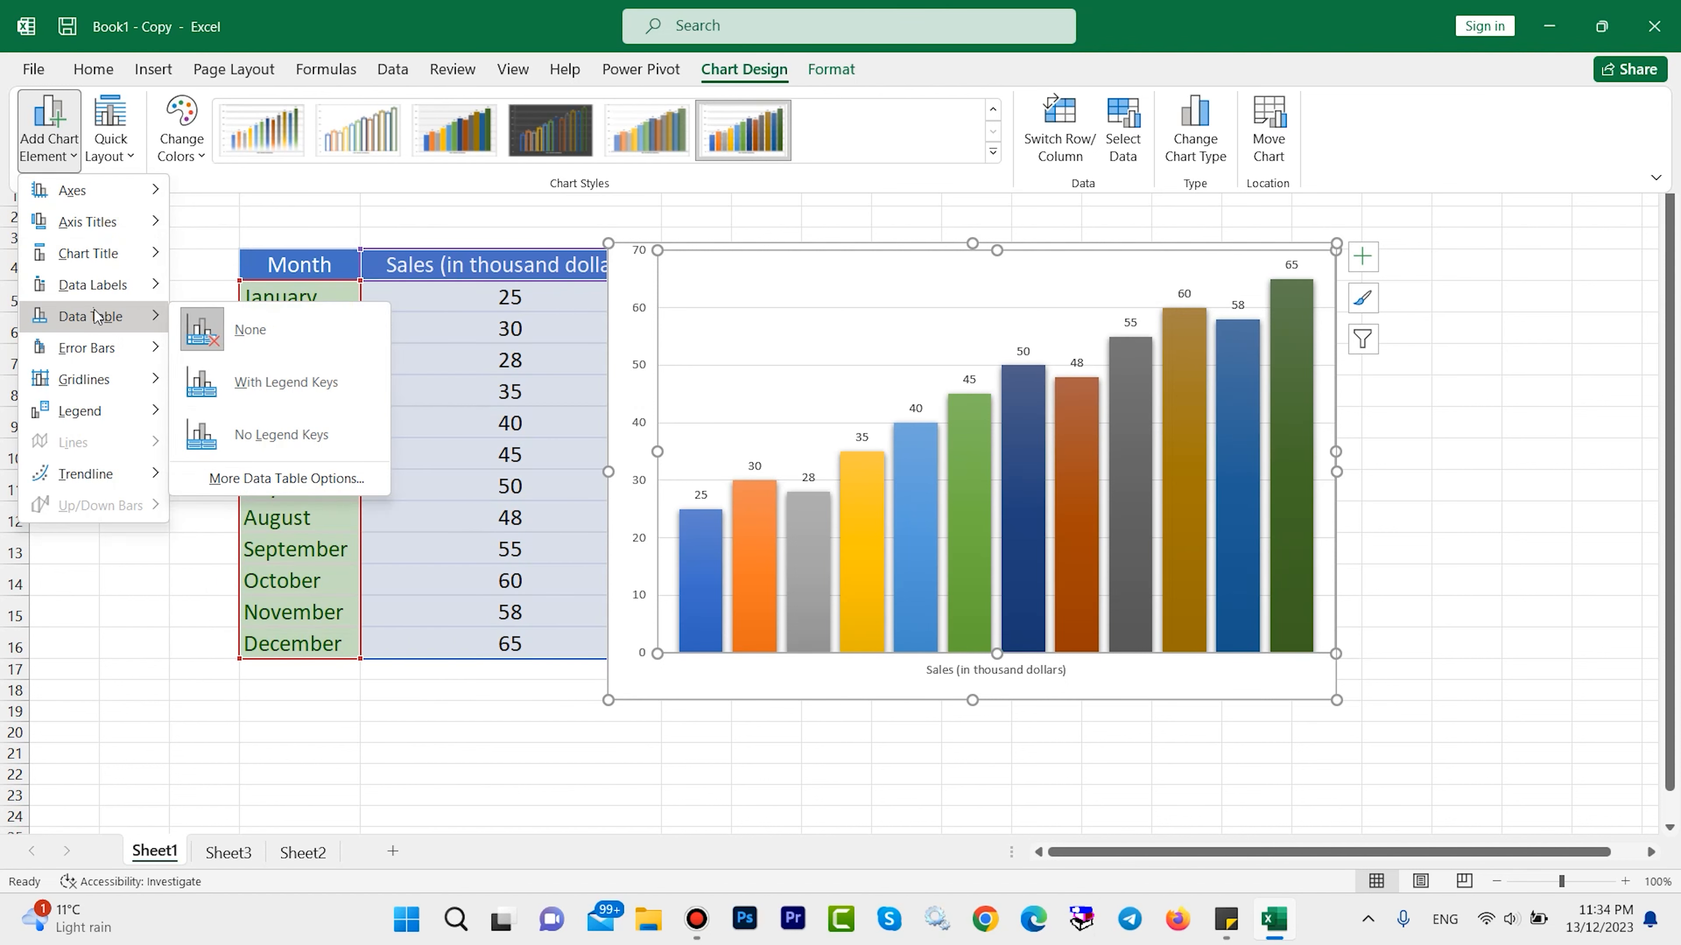
pyautogui.moveTo(106, 347)
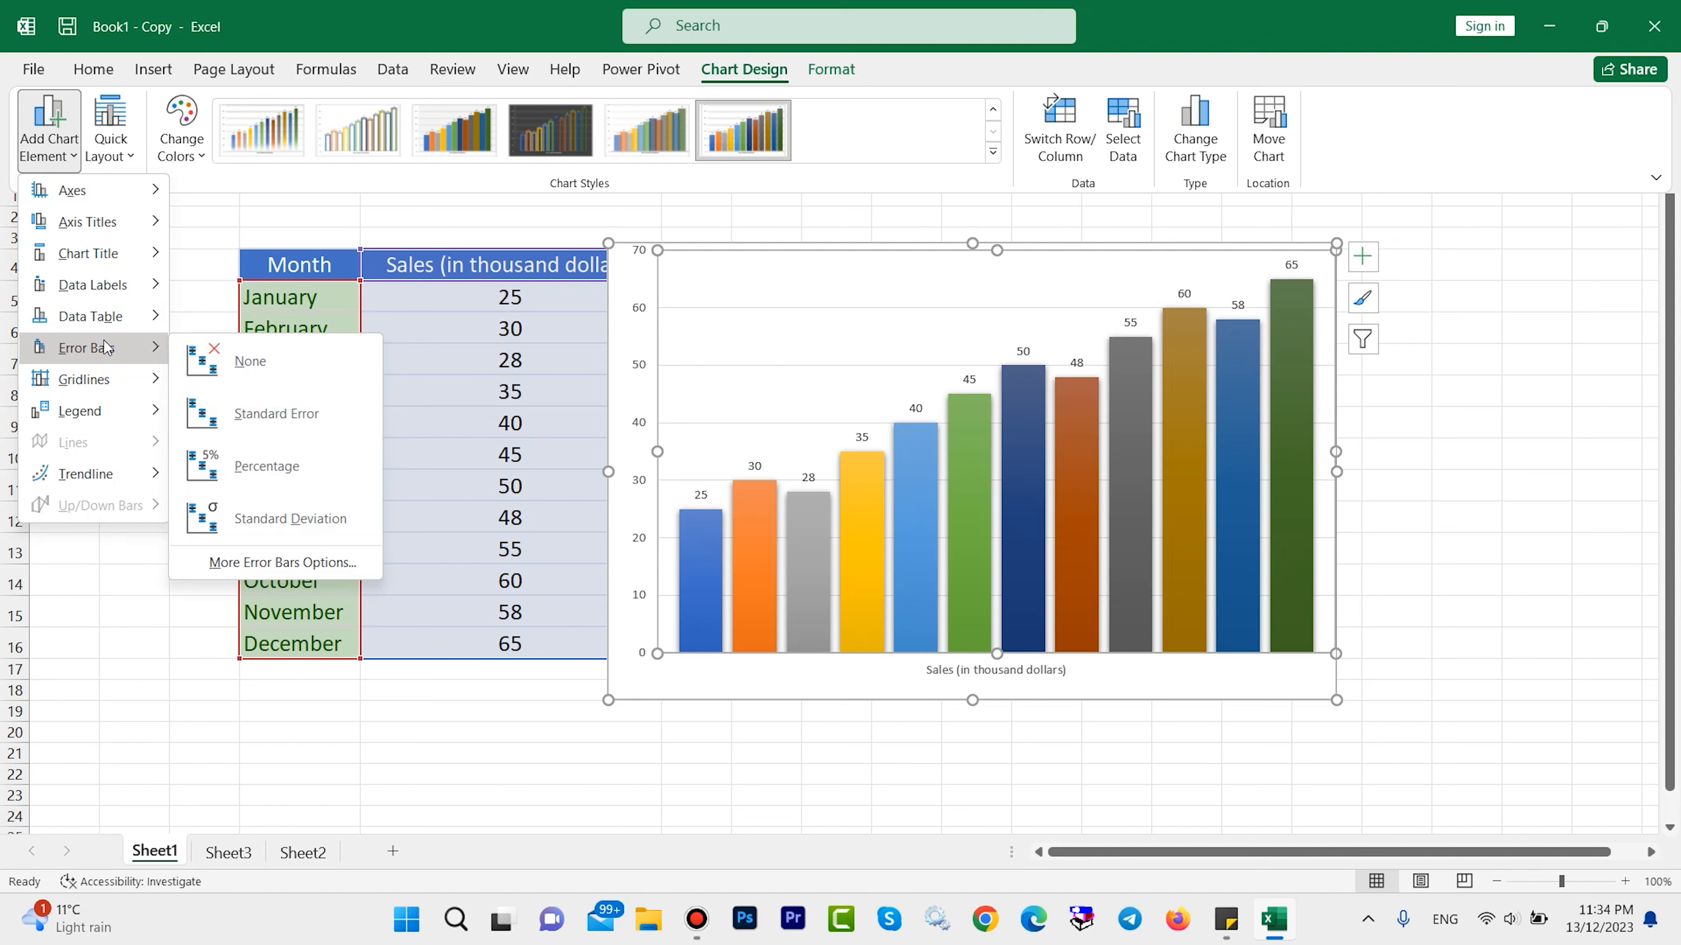
pyautogui.moveTo(112, 412)
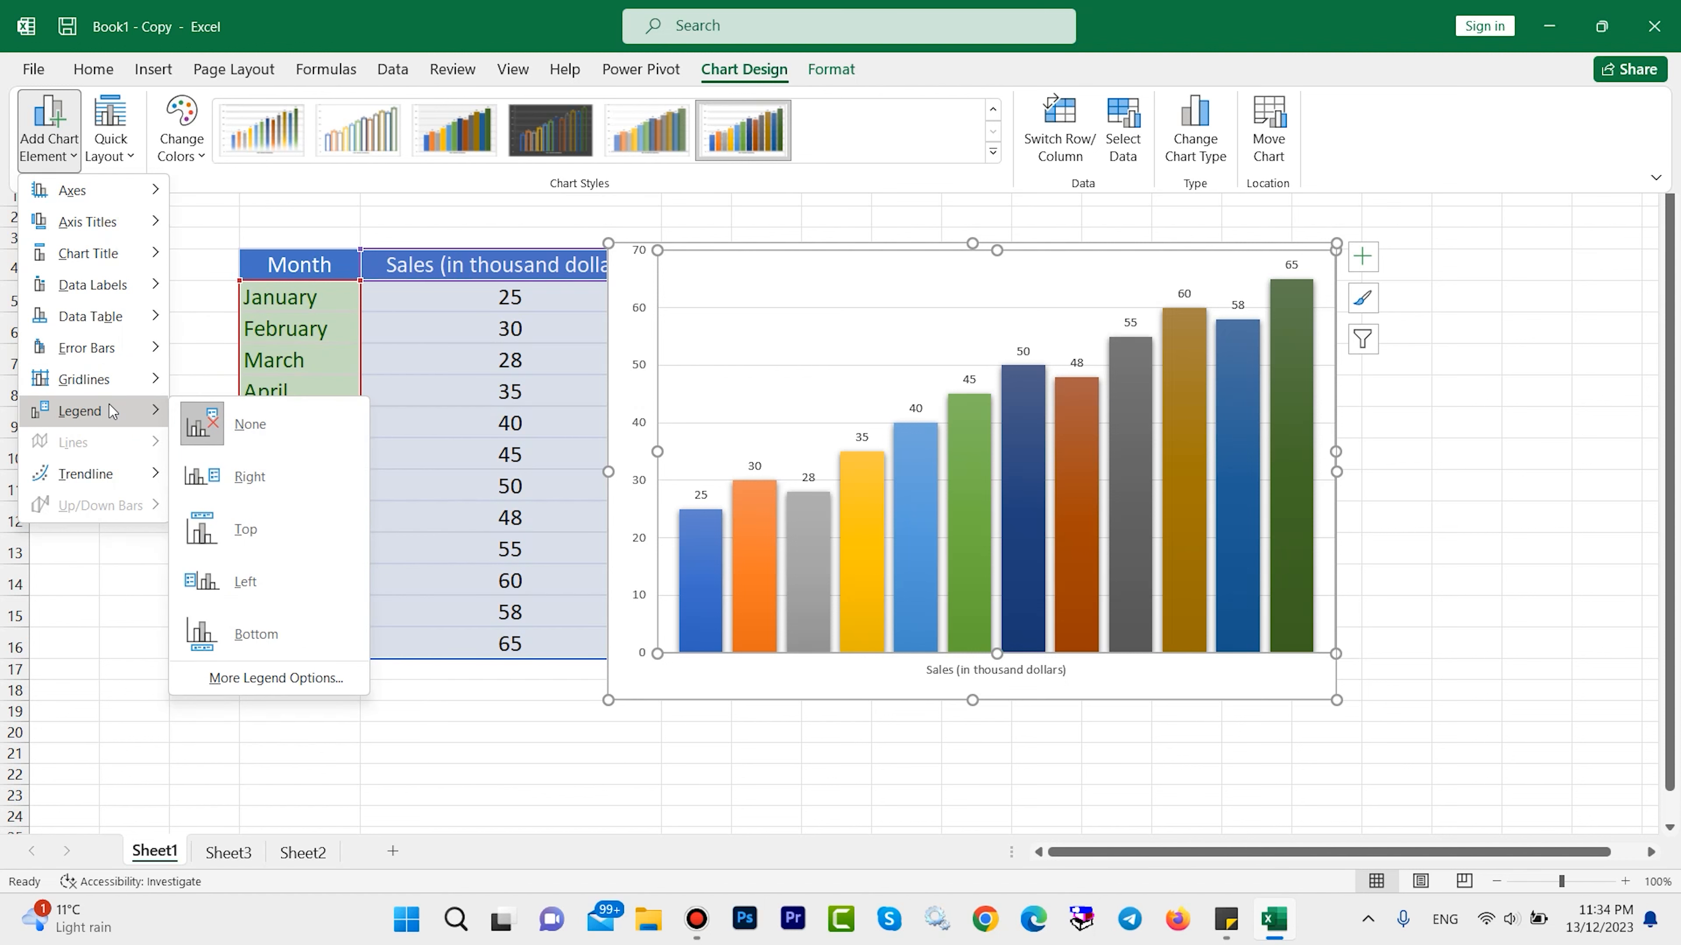
pyautogui.moveTo(99, 474)
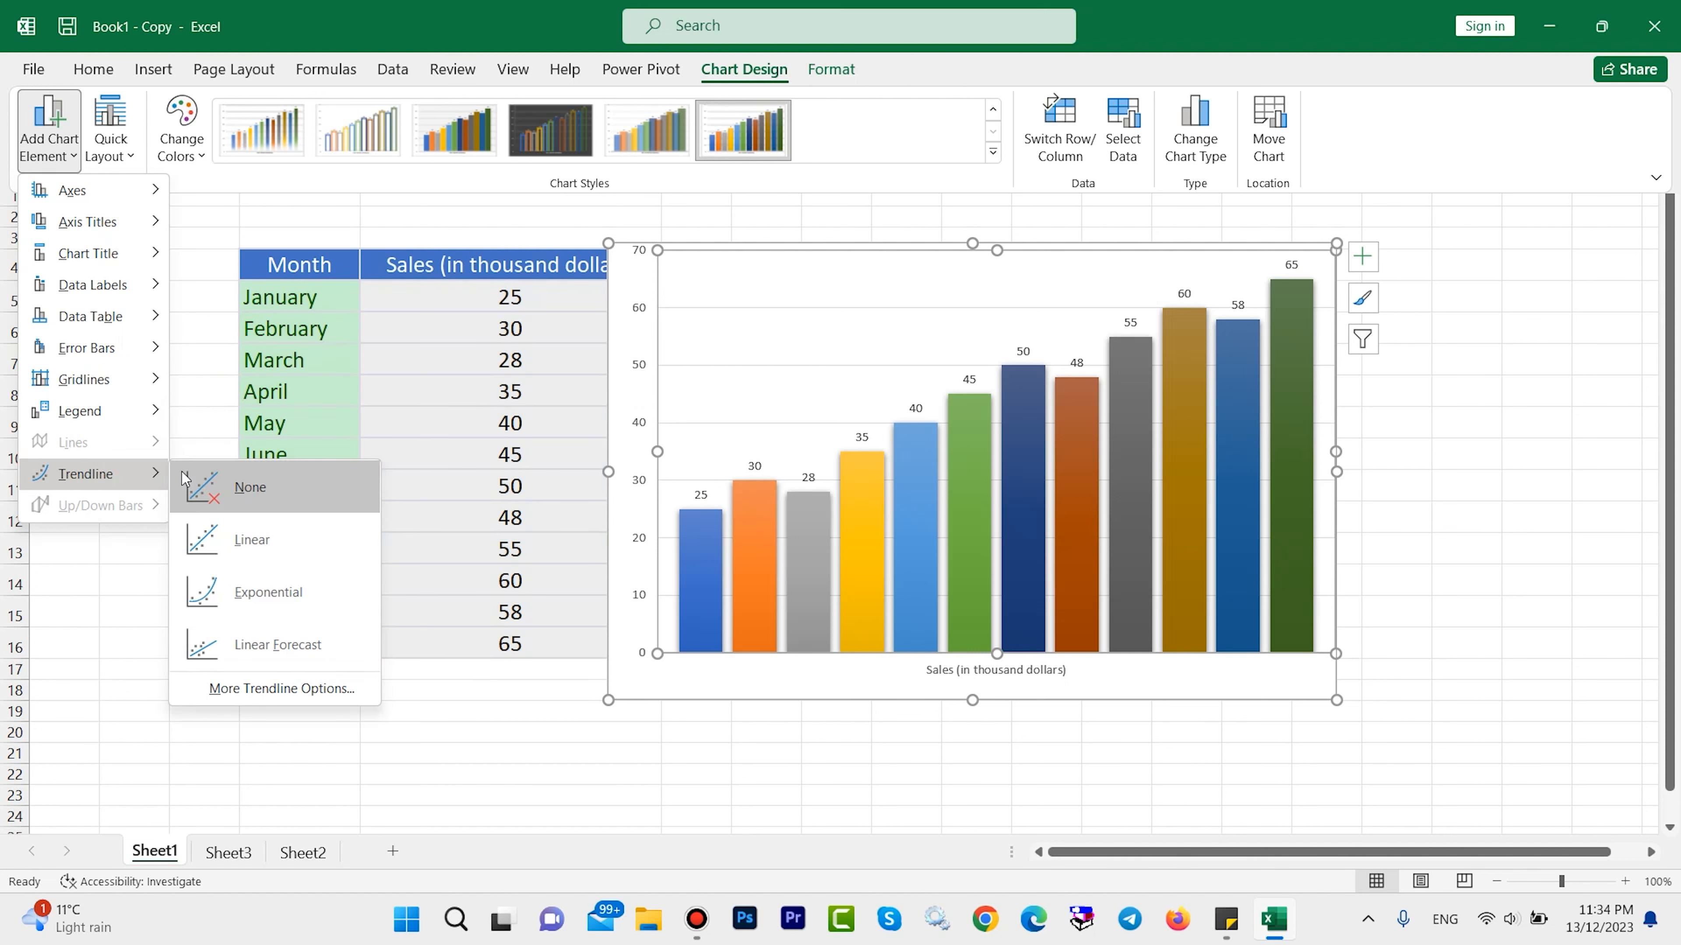